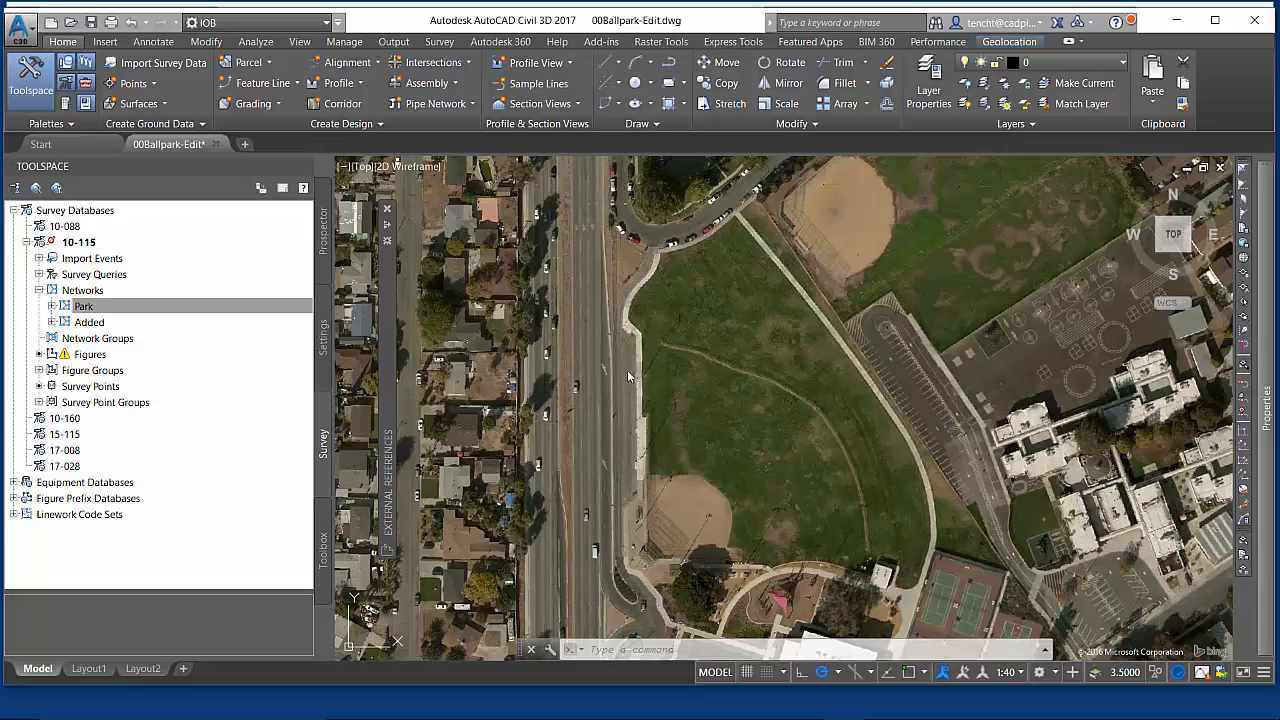
# - Insert the Park survey network into the drawing
pyautogui.rightClick(109, 307)
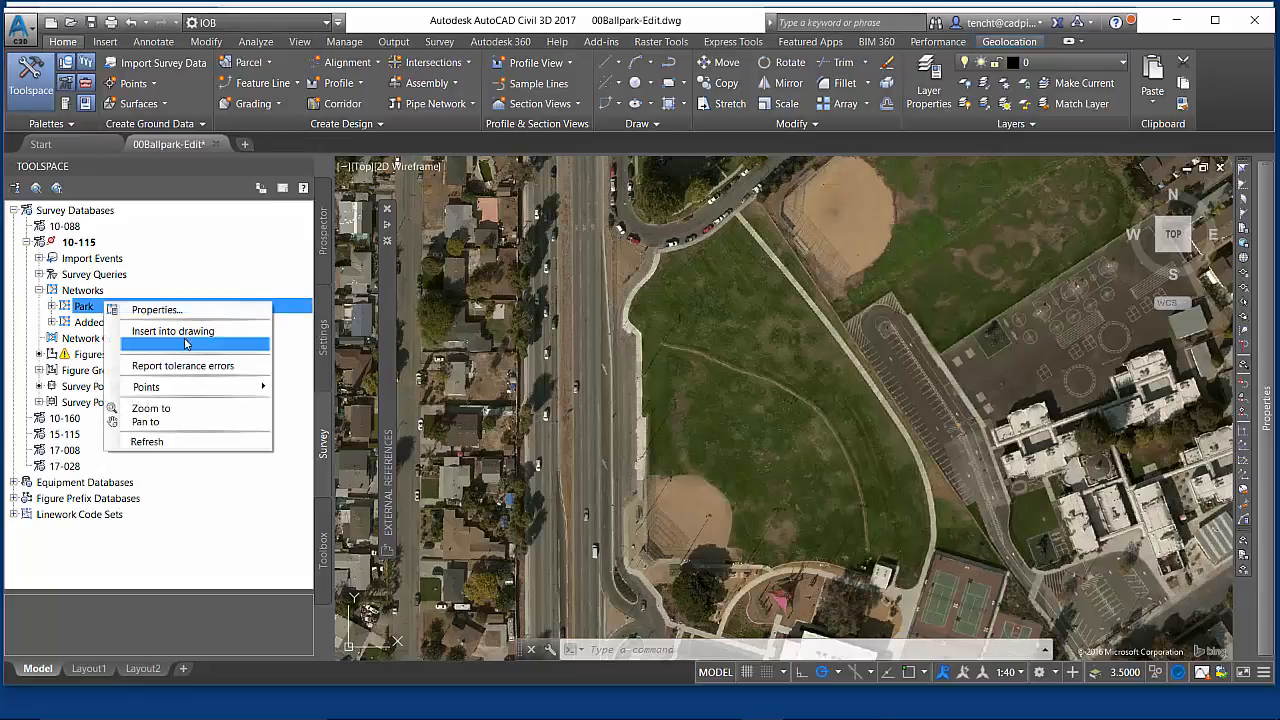
pyautogui.click(173, 330)
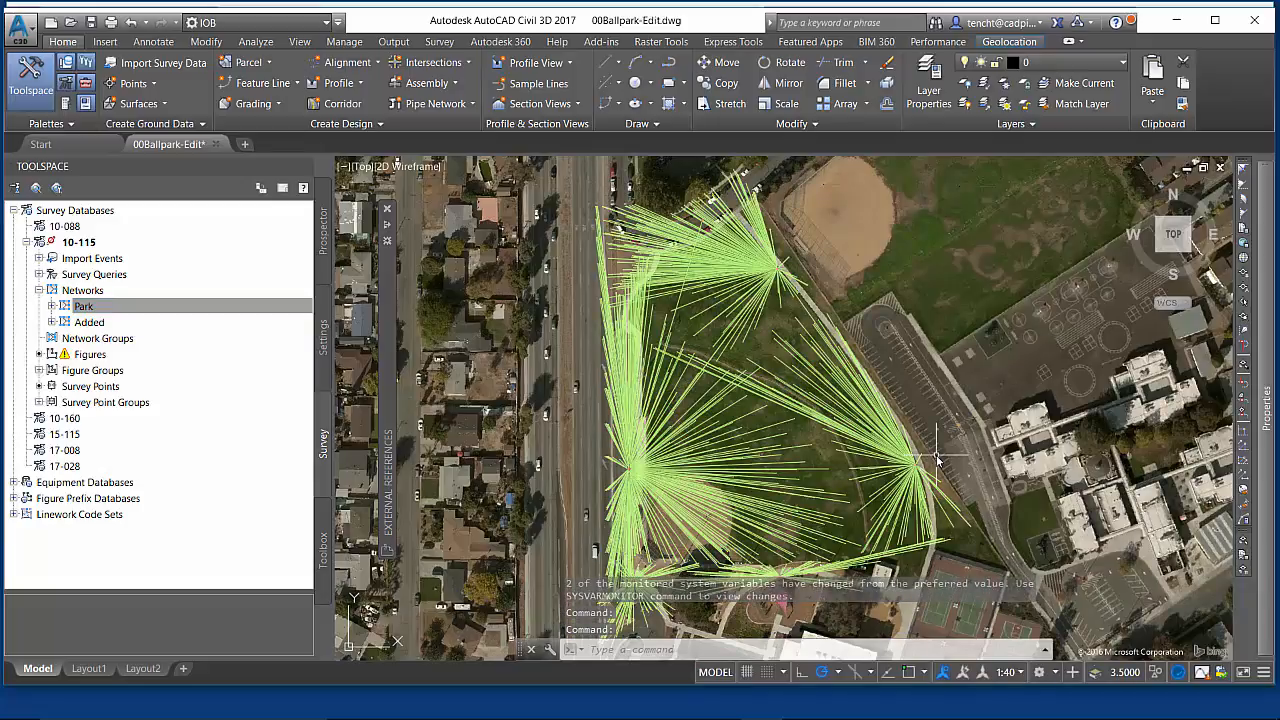
# - Remove the Park survey network from the drawing, confirming the removal
pyautogui.click(107, 307)
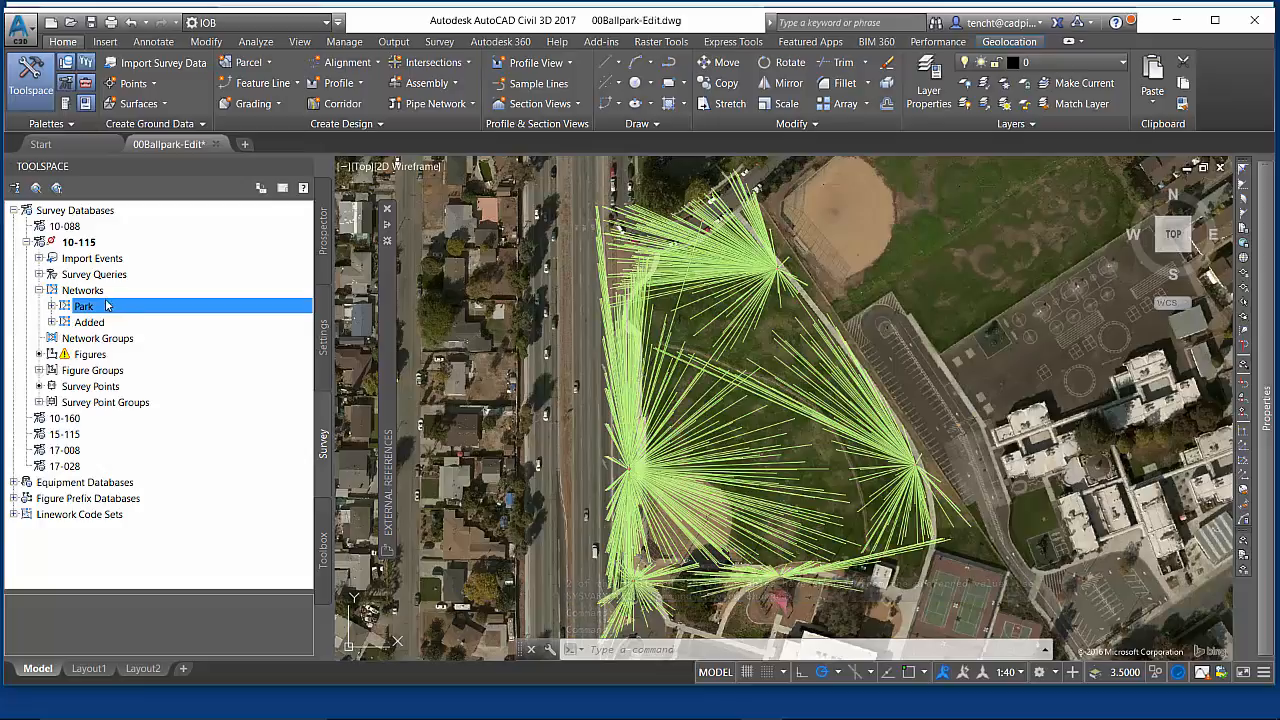
pyautogui.rightClick(107, 306)
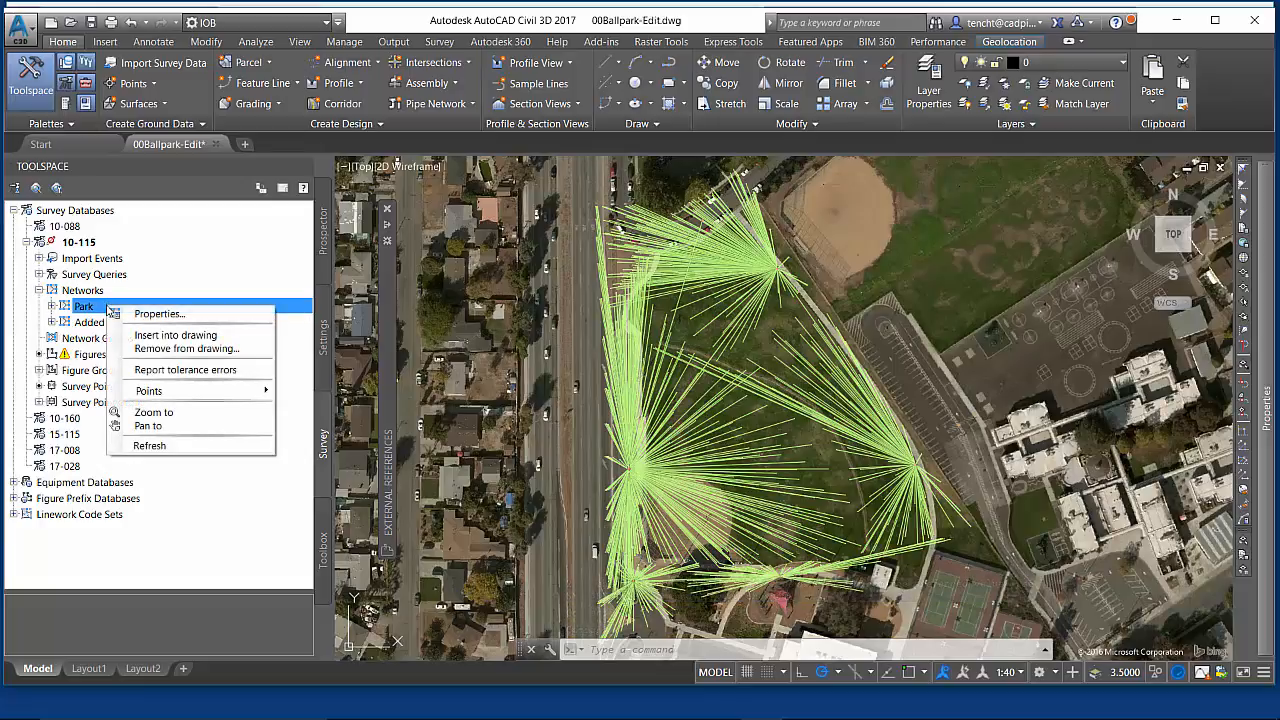
pyautogui.click(169, 348)
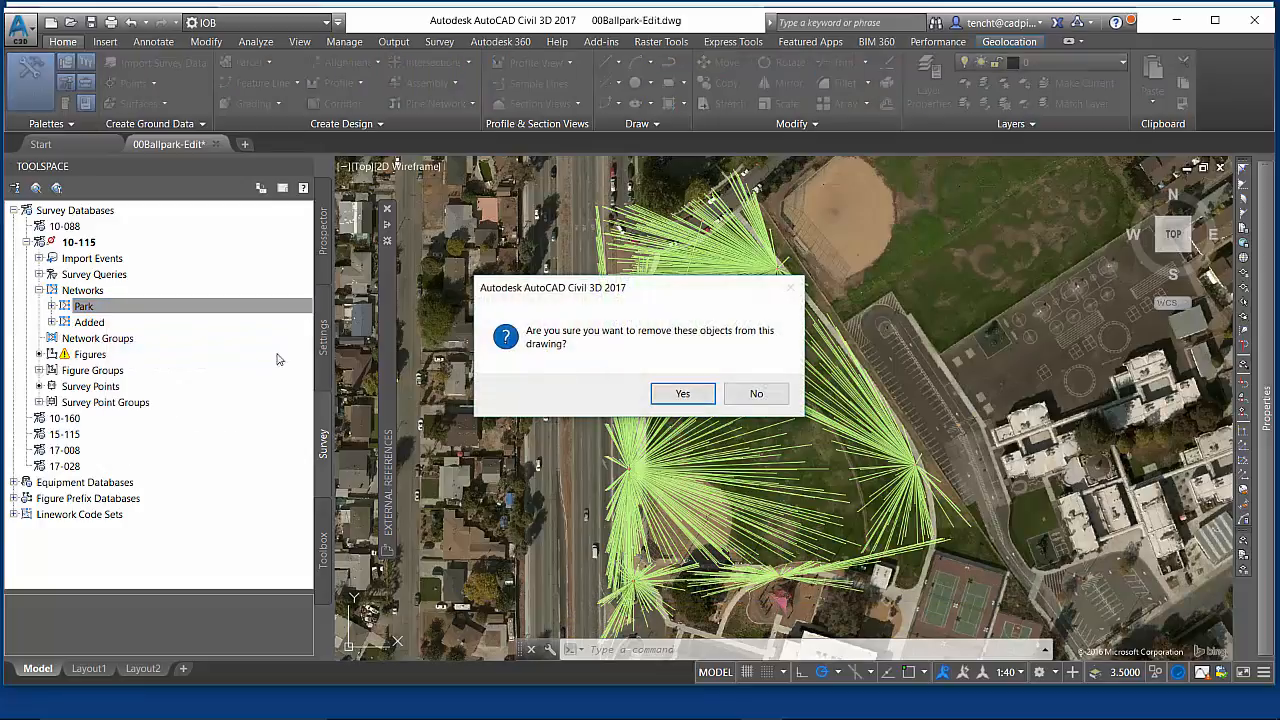
pyautogui.click(688, 395)
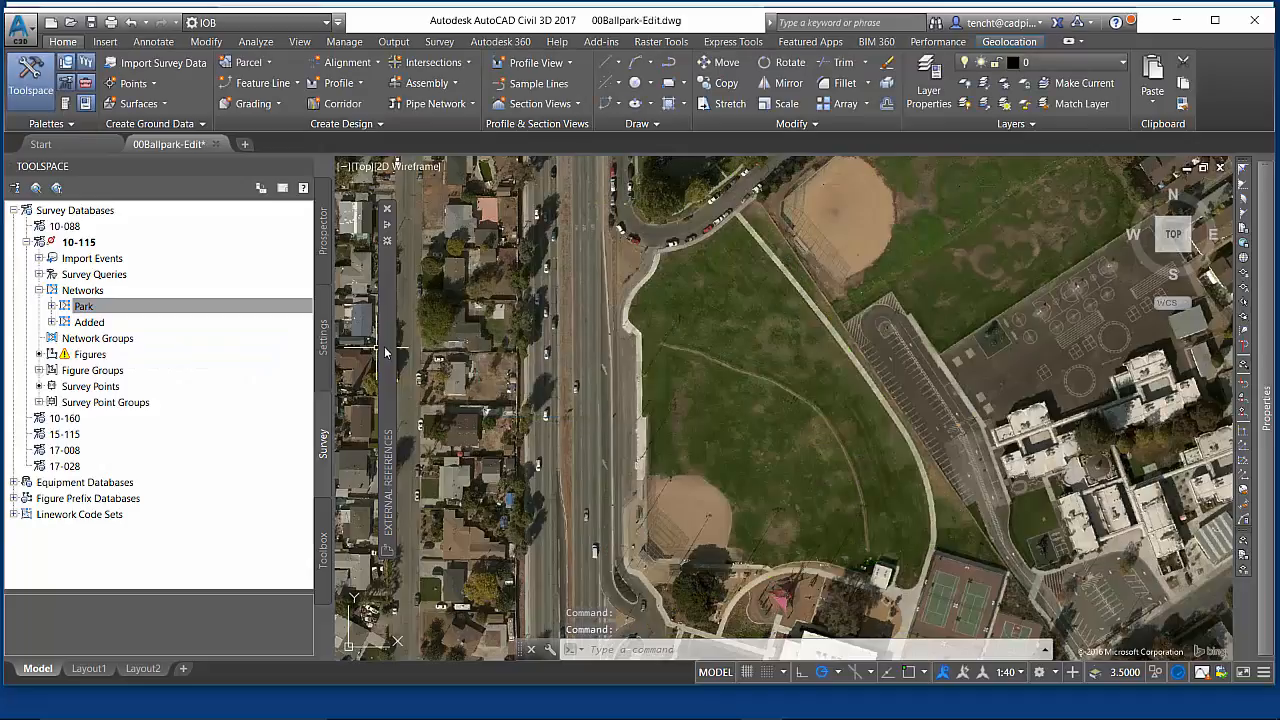
# - Reload the 00Ballpark-Surface-Model DWF underlay from the External References palette
pyautogui.moveTo(392, 352)
pyautogui.rightClick(462, 305)
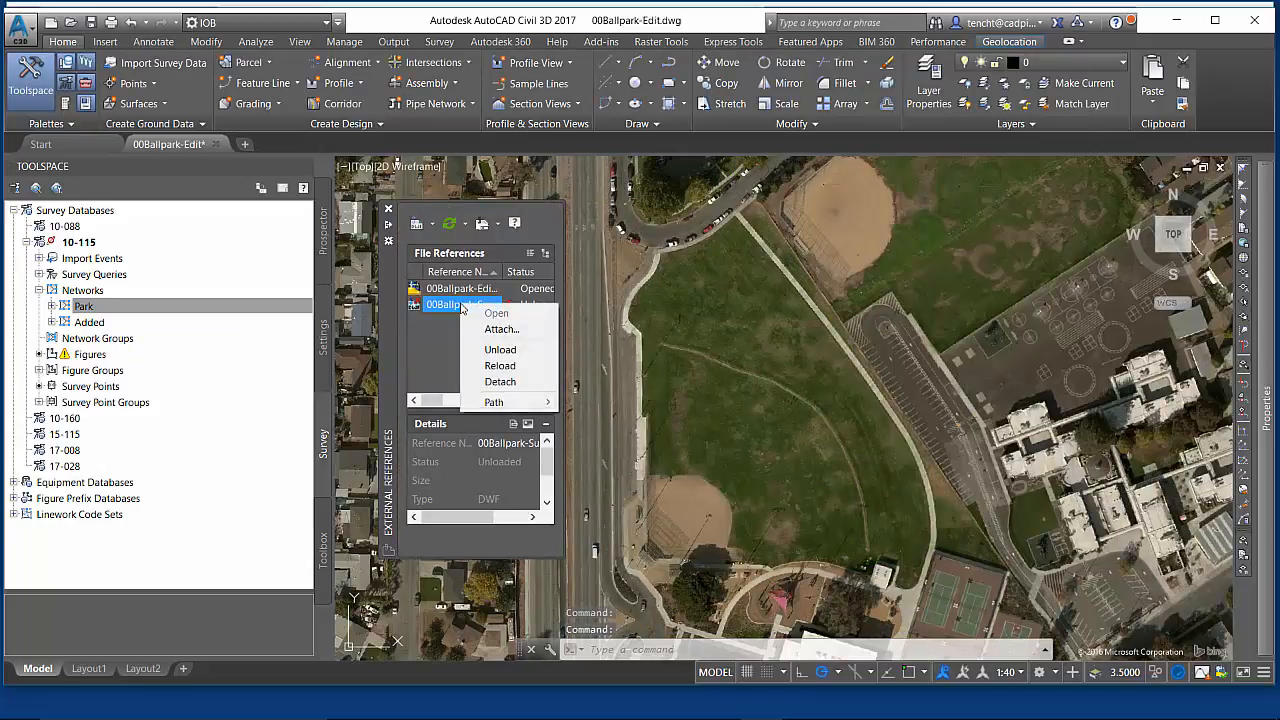
pyautogui.click(502, 366)
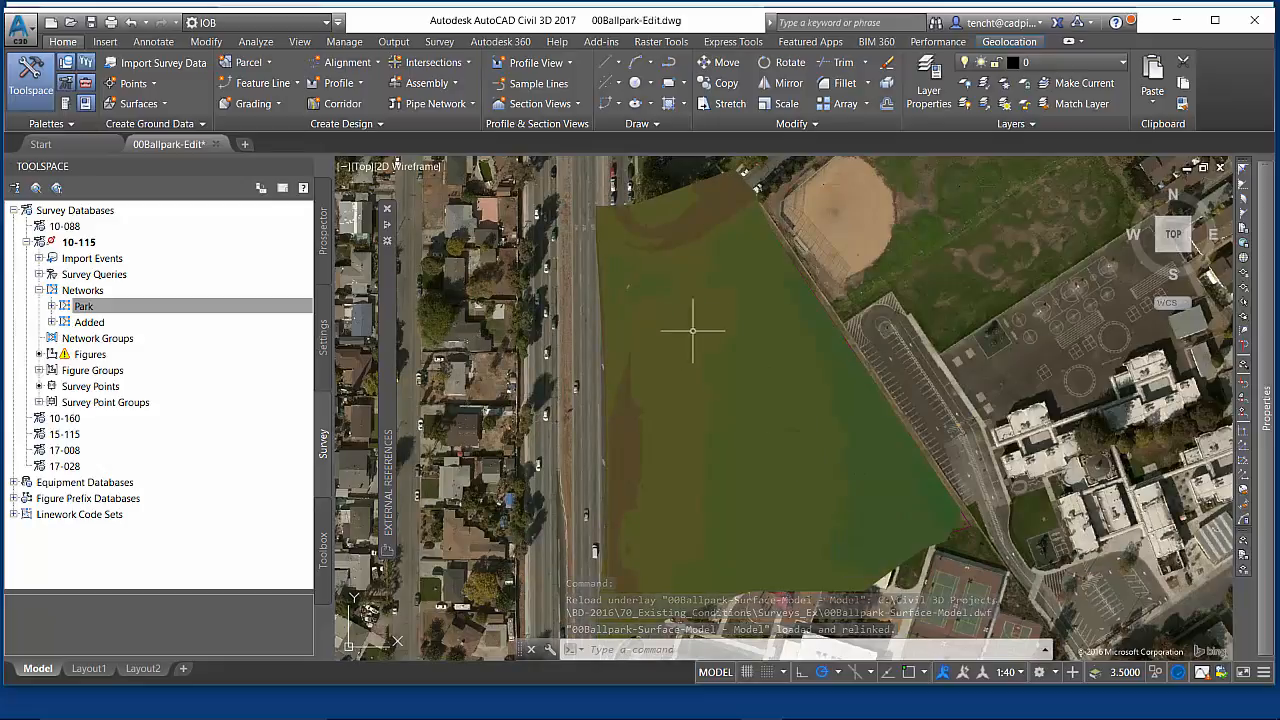
# - Turn off the online aerial map from the Geolocation settings
pyautogui.click(999, 41)
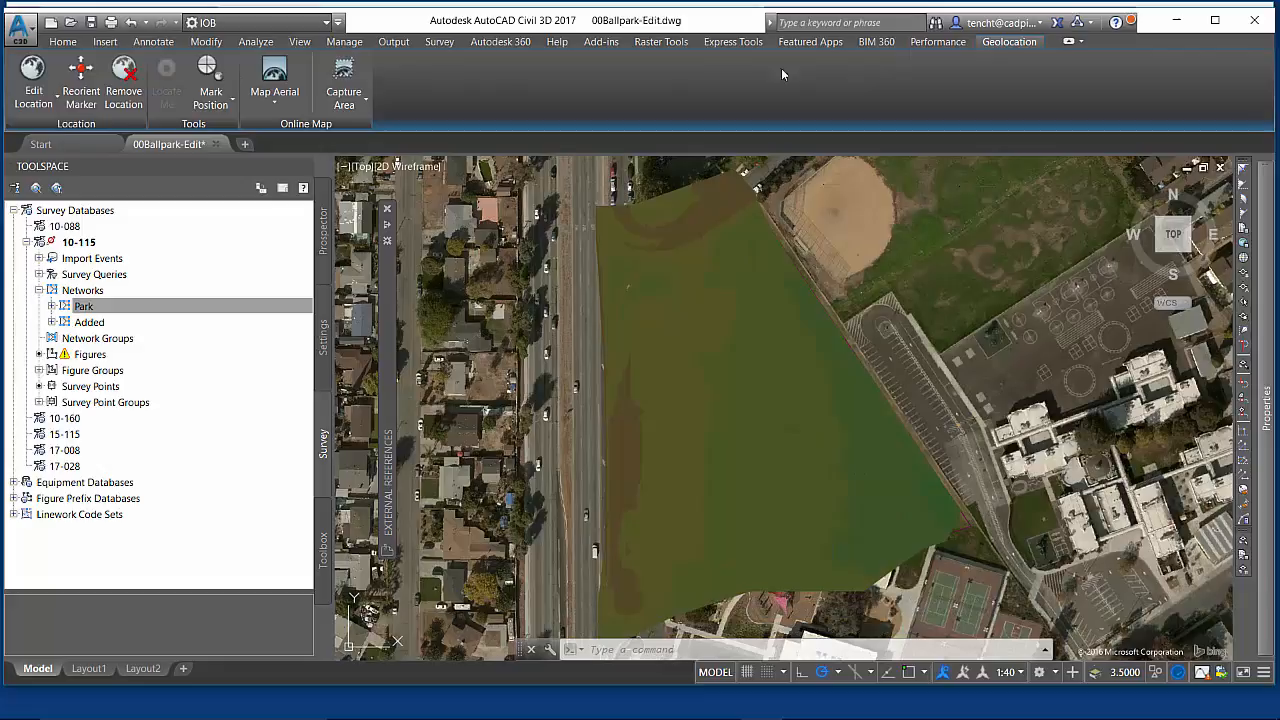
pyautogui.click(297, 91)
pyautogui.click(302, 239)
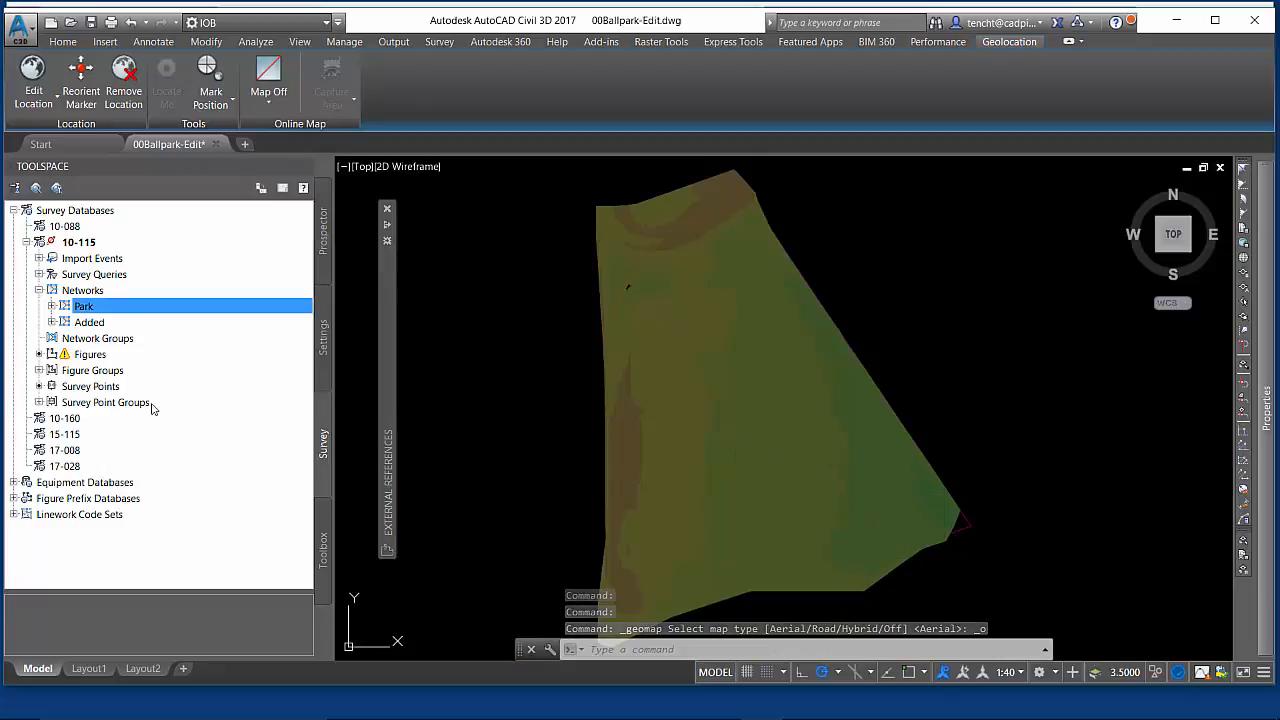
# - Insert the survey database's Figures into the drawing
pyautogui.rightClick(90, 356)
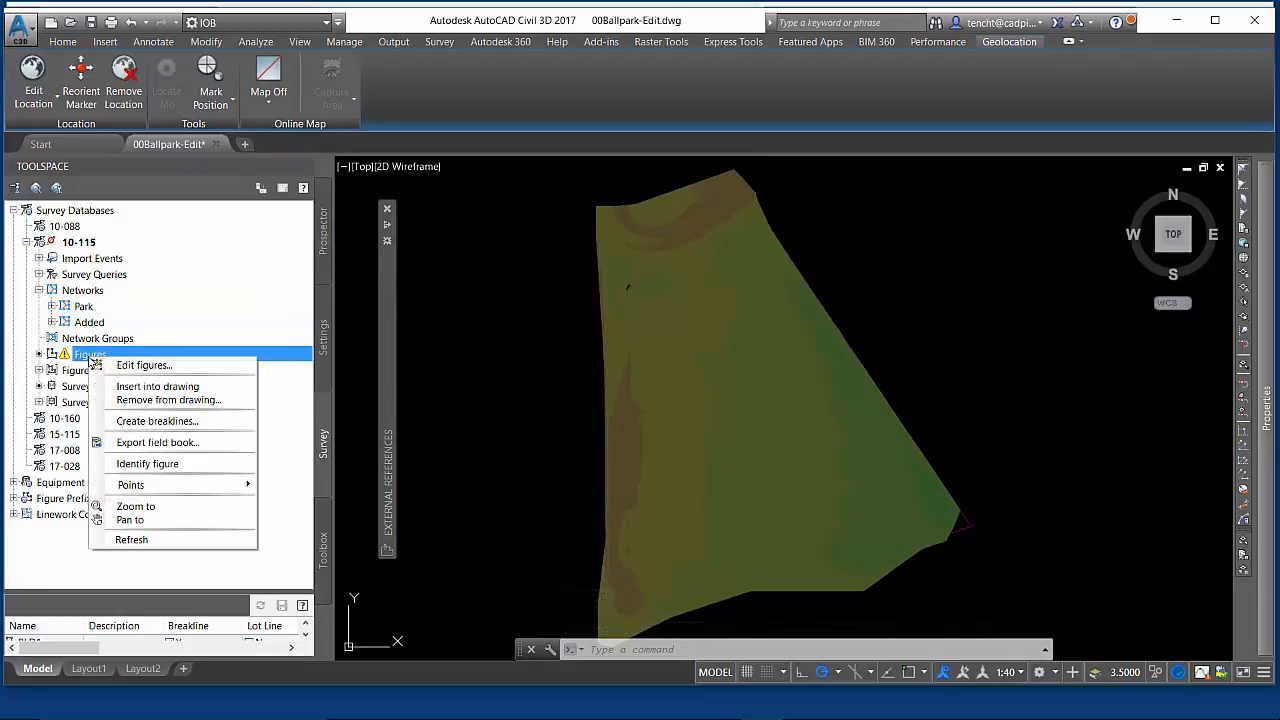
pyautogui.click(160, 386)
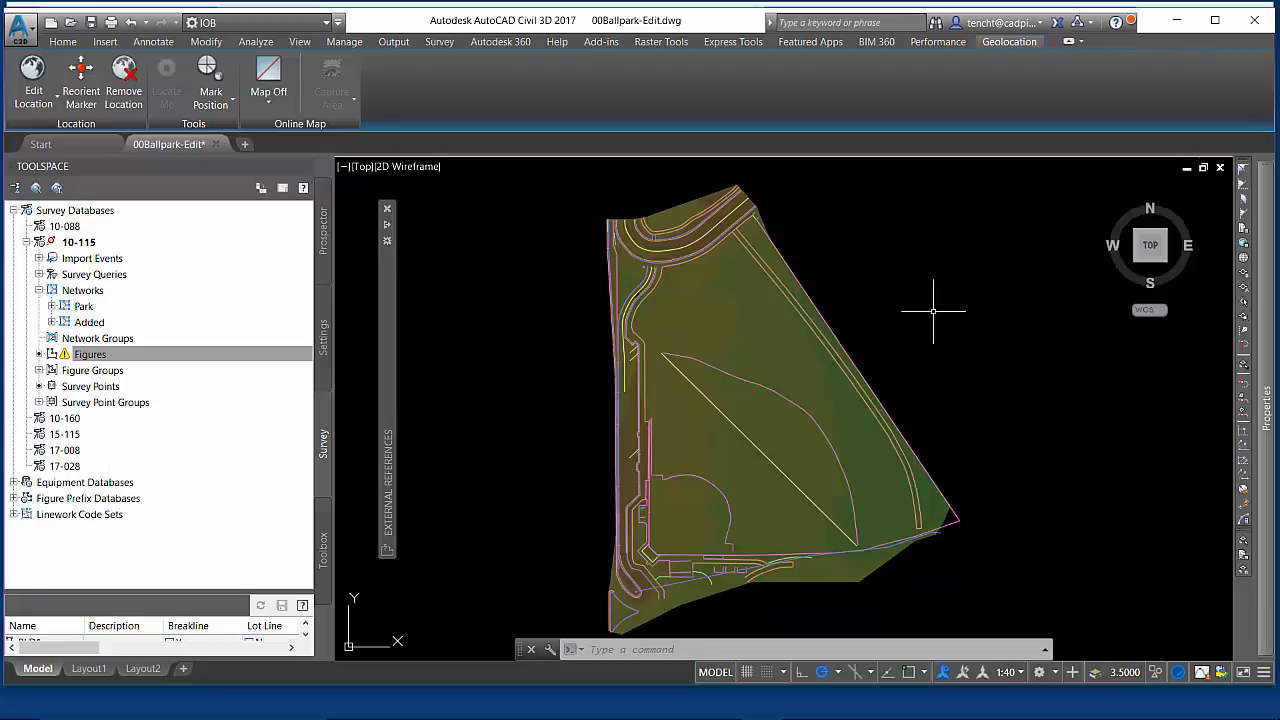
# - Select all objects and review the object types listed in the Properties filter, then clear the selection
pyautogui.hotkey('ctrl', 'a')
pyautogui.moveTo(1268, 260)
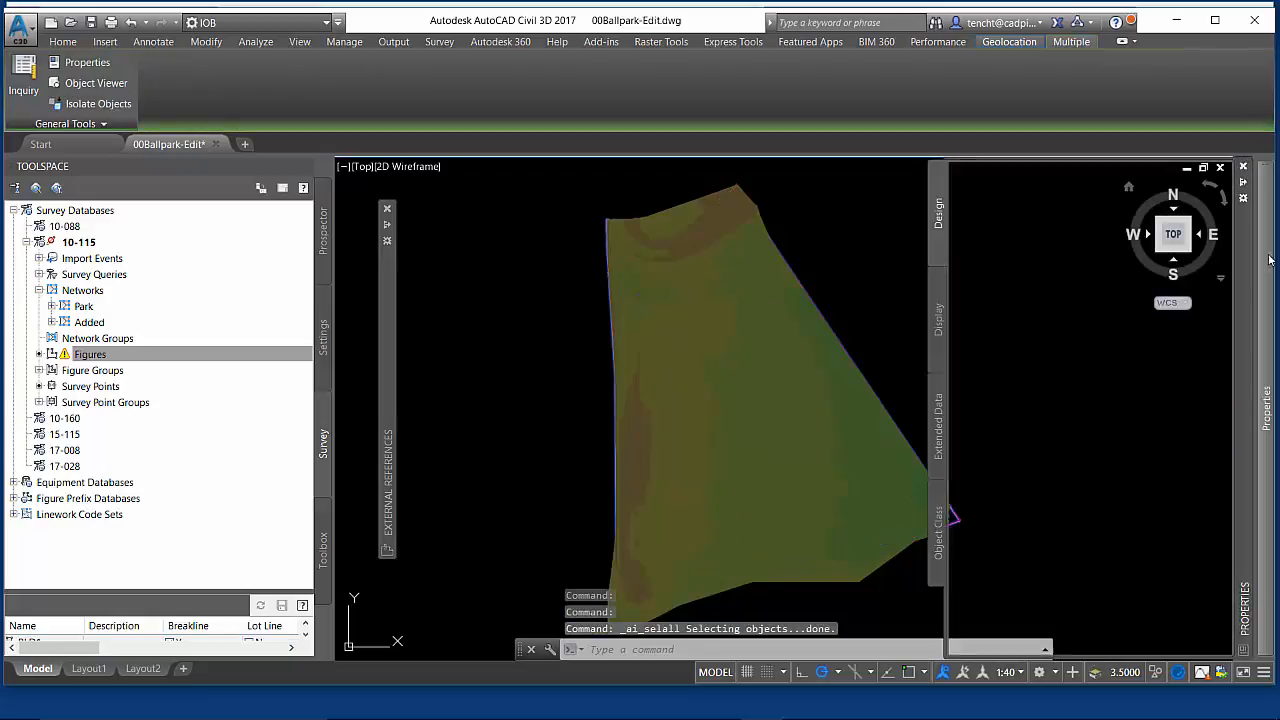
pyautogui.click(1157, 181)
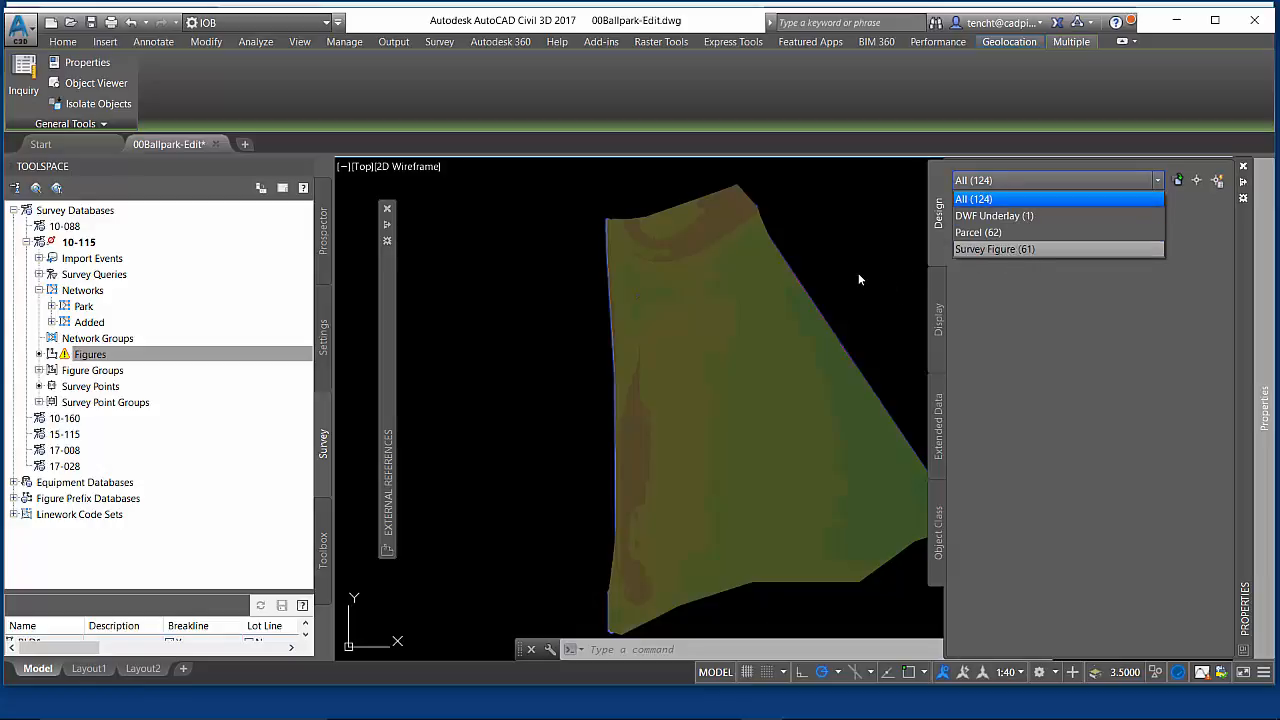
pyautogui.press('Escape')
pyautogui.press('Escape')
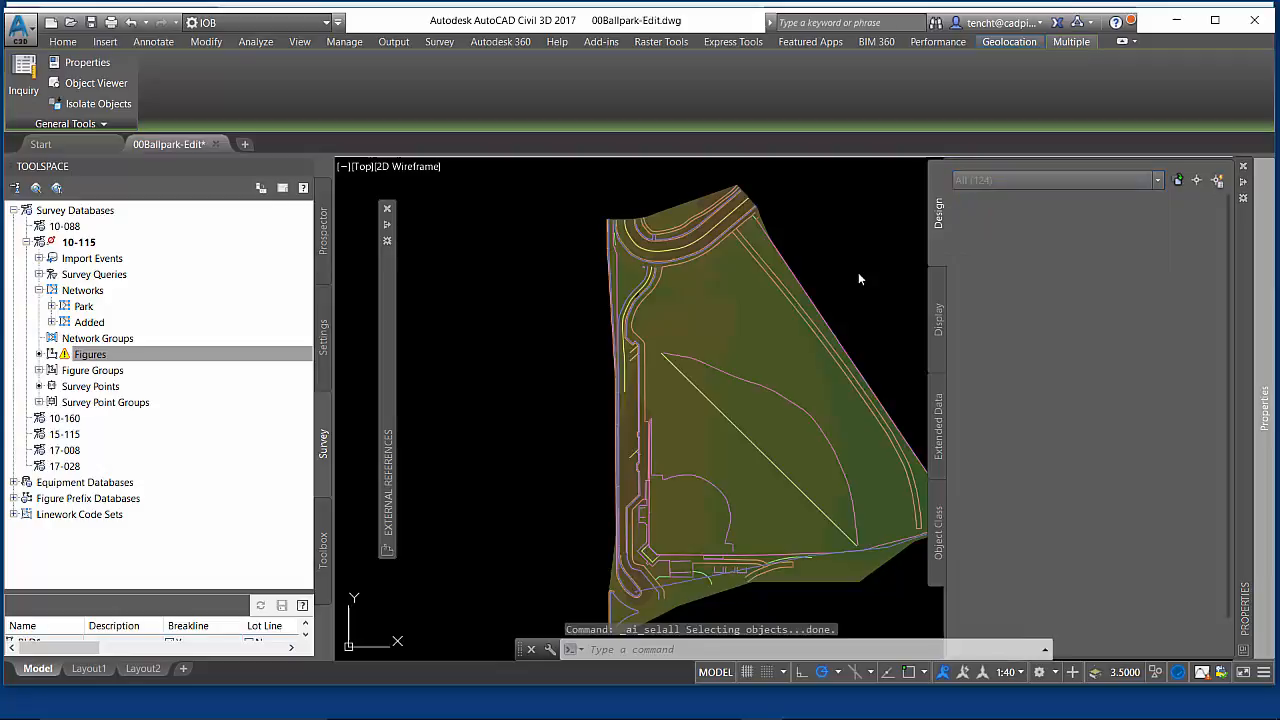
# - Delete the diagonal line figure and the short figure along the lower edge
pyautogui.click(845, 530)
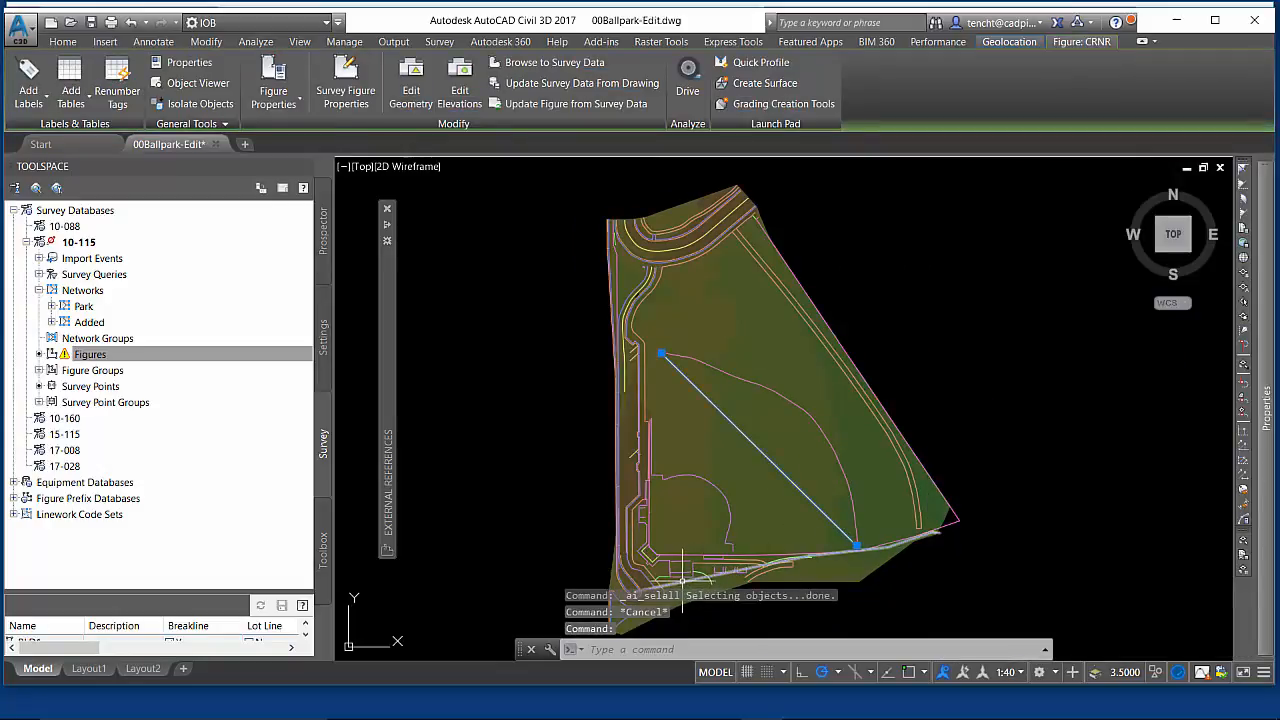
pyautogui.click(687, 576)
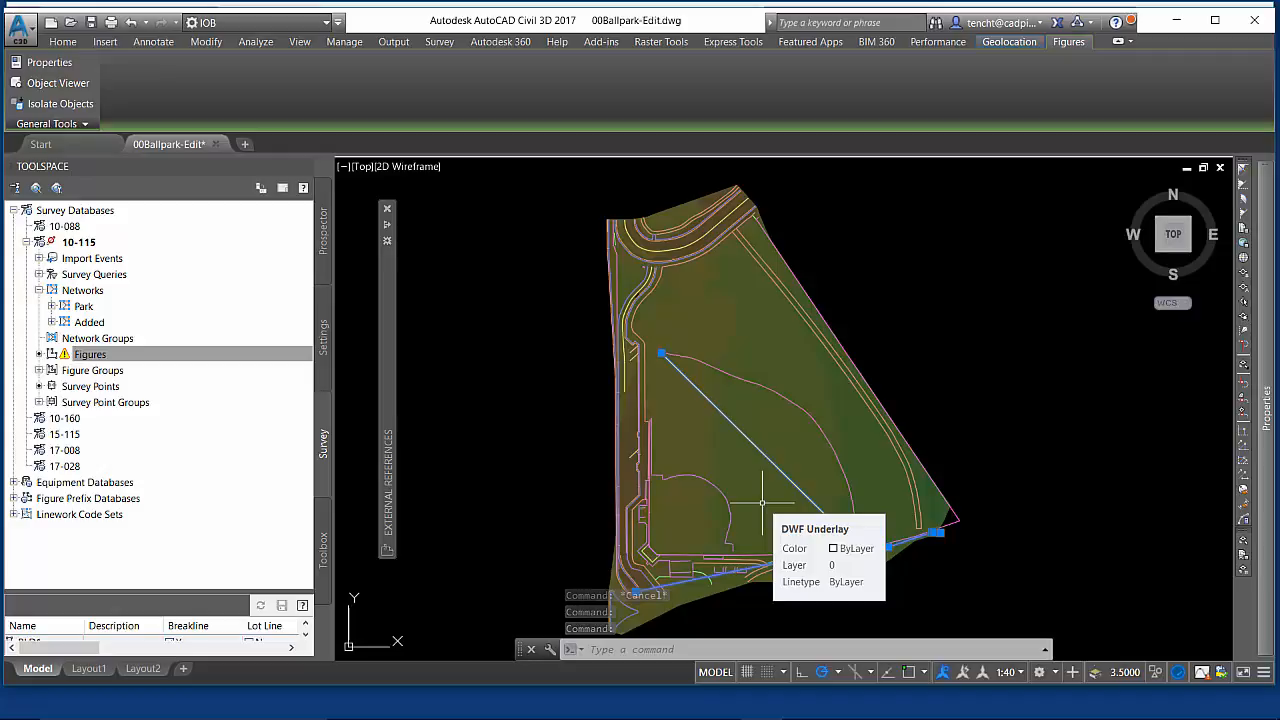
pyautogui.press('Delete')
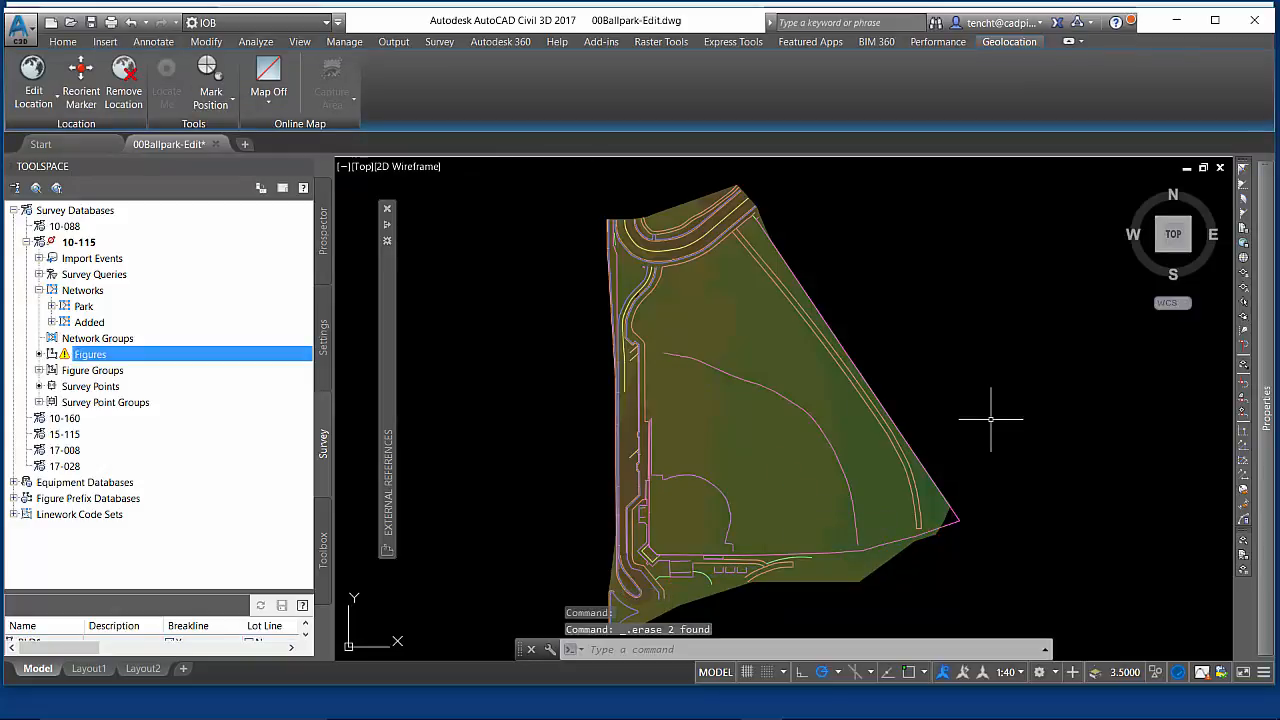
# - Detach the DWF surface underlay from the External References palette
pyautogui.moveTo(389, 300)
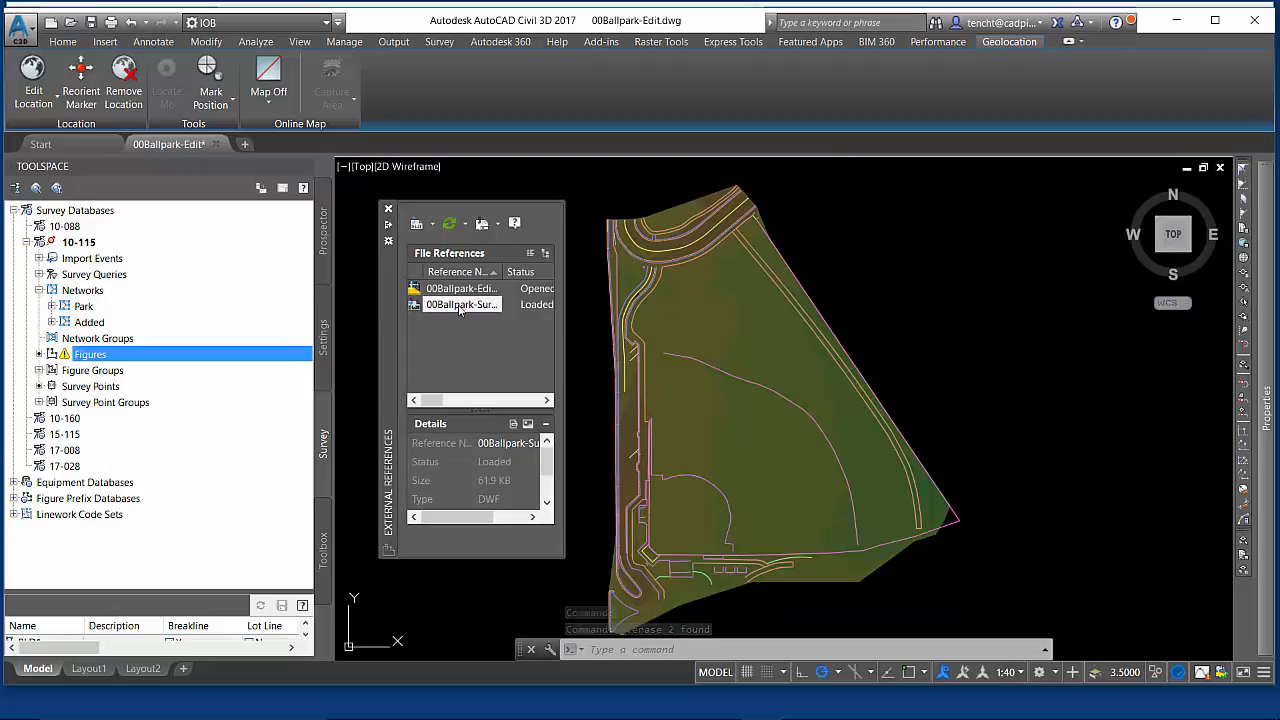
pyautogui.rightClick(459, 308)
pyautogui.click(500, 384)
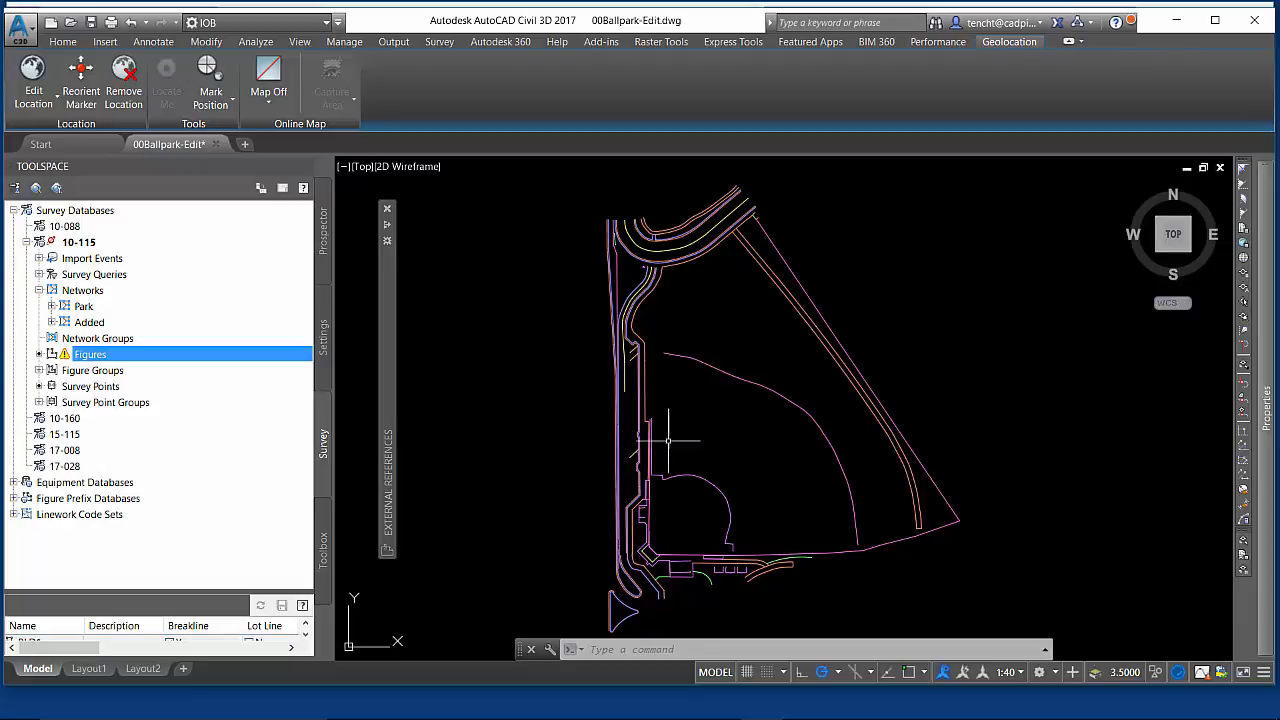
pyautogui.click(38, 669)
pyautogui.rightClick(38, 669)
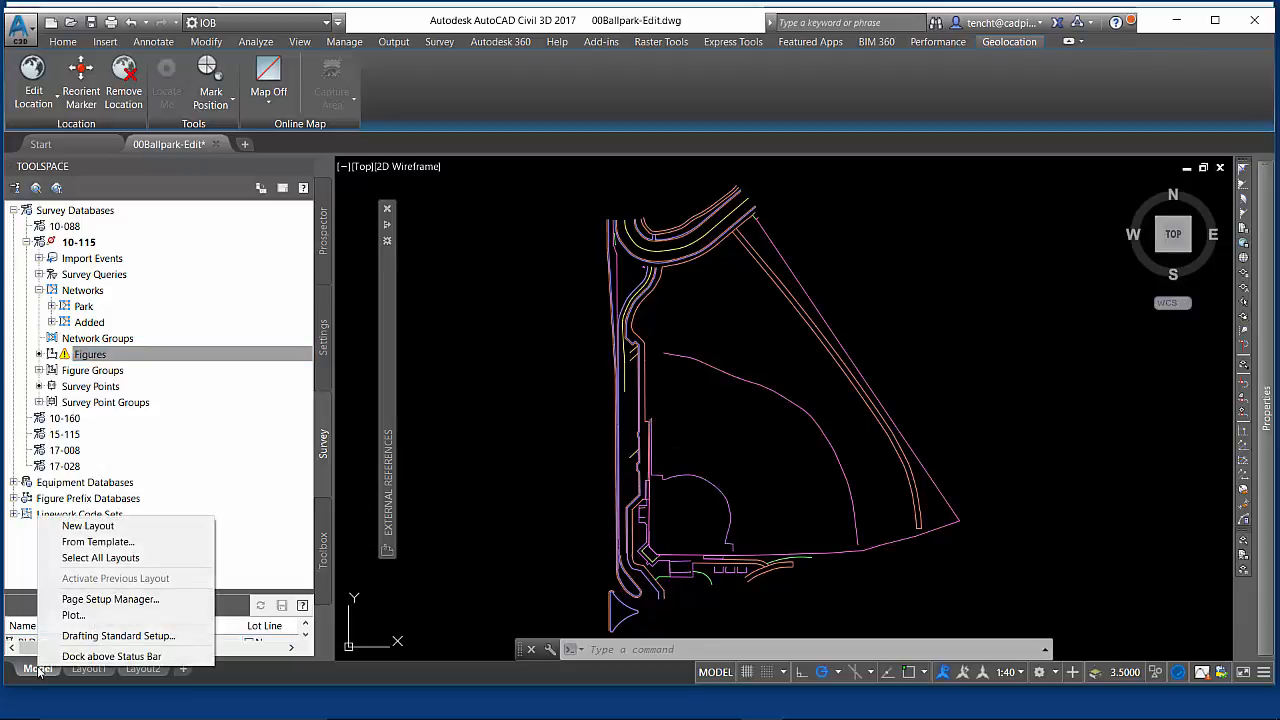
pyautogui.click(17, 30)
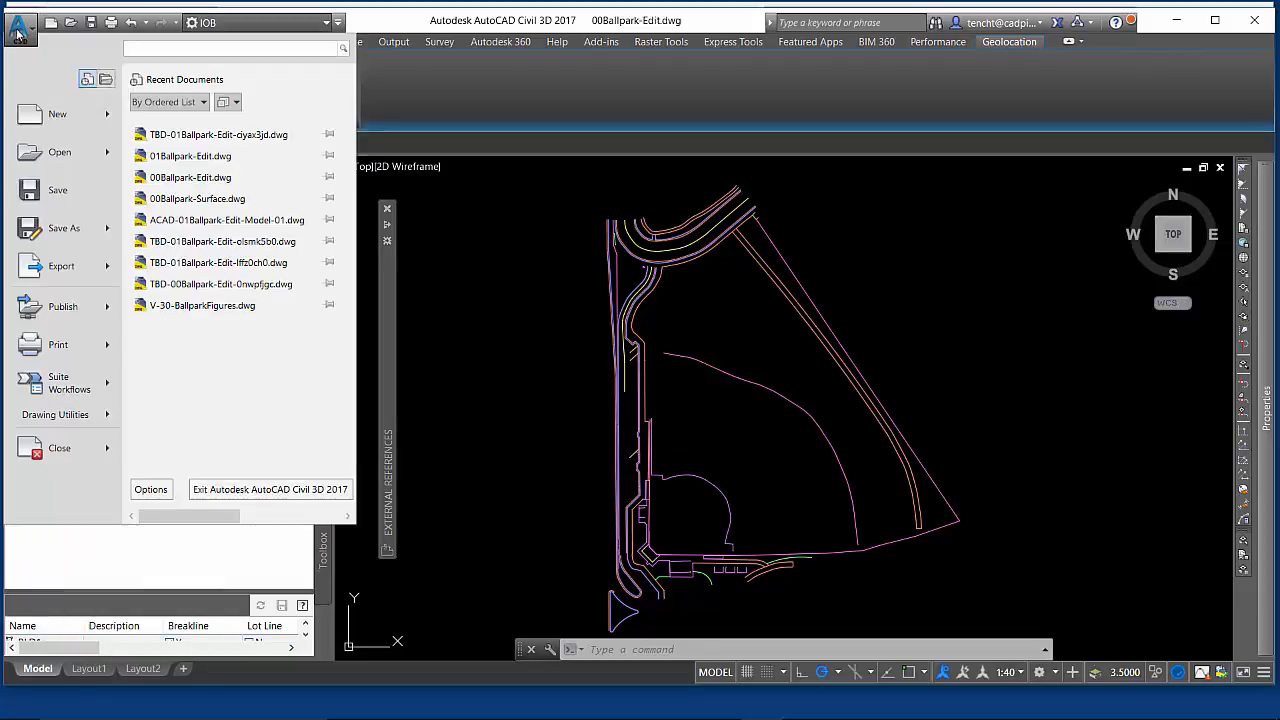
pyautogui.moveTo(47, 266)
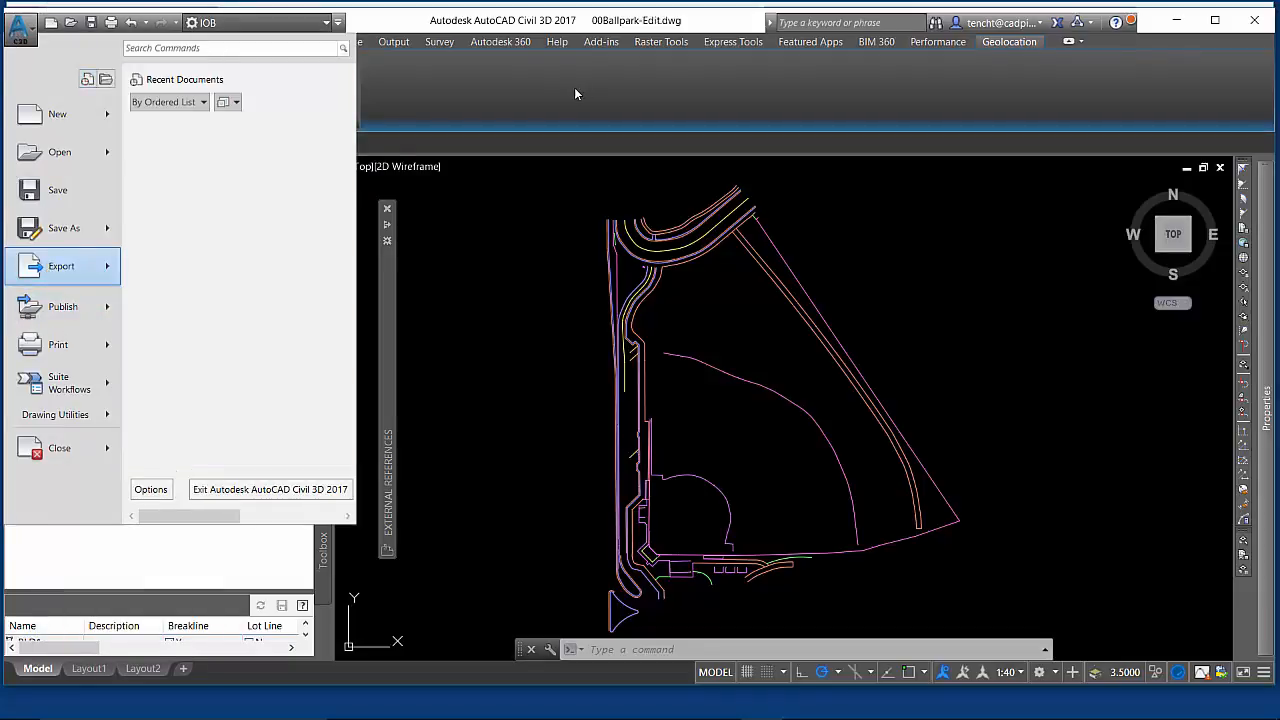
pyautogui.click(575, 94)
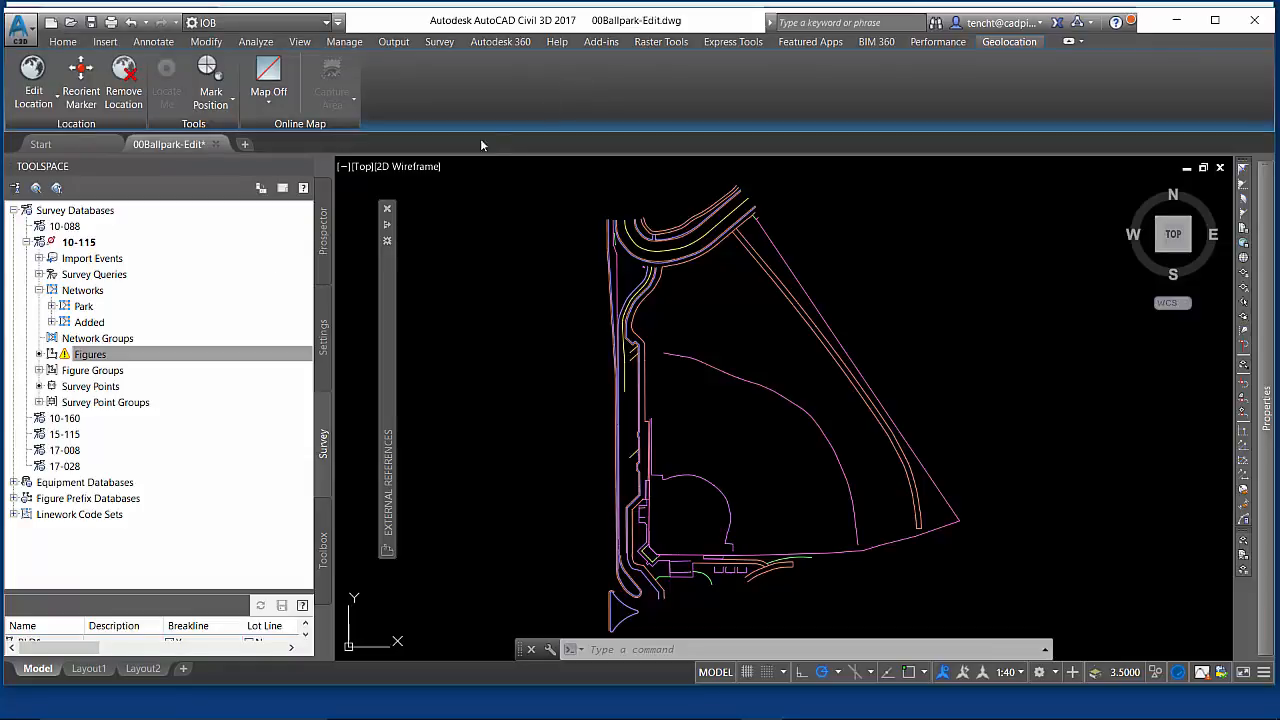
# - Open the Plot dialog for Model space and select the DWF6 ePlot.pc3 plotter
pyautogui.rightClick(41, 666)
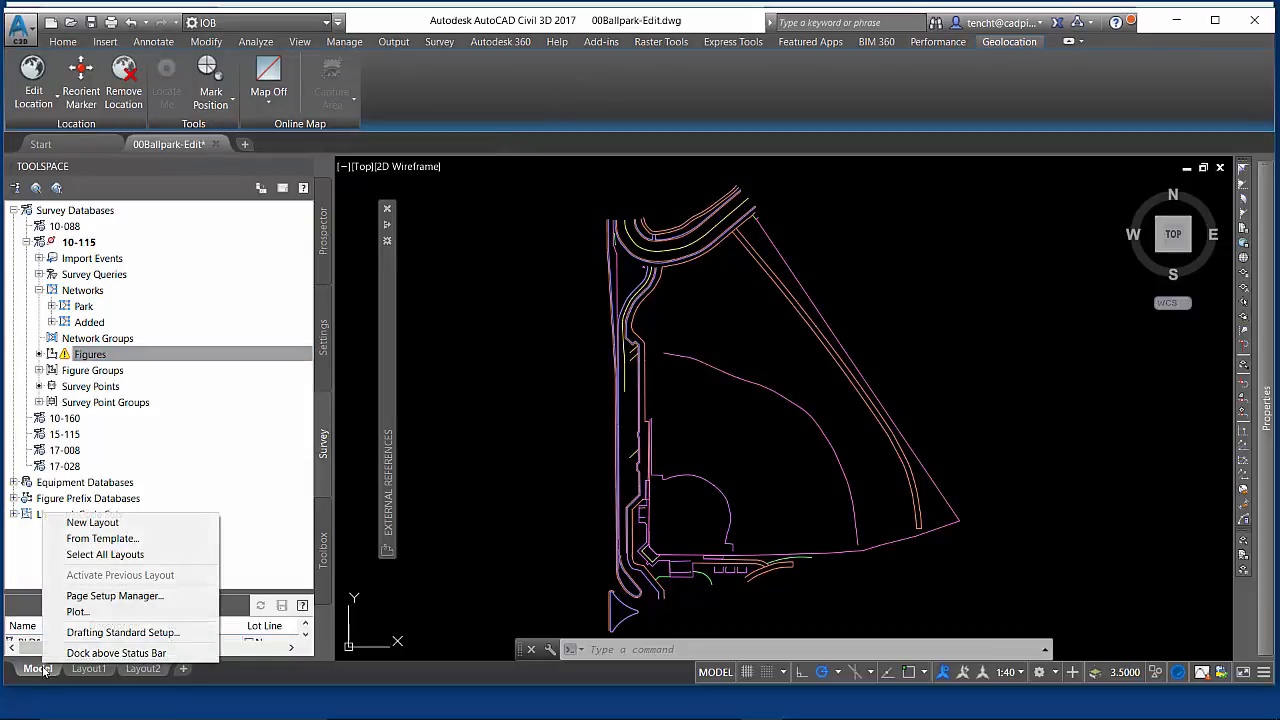
pyautogui.click(77, 611)
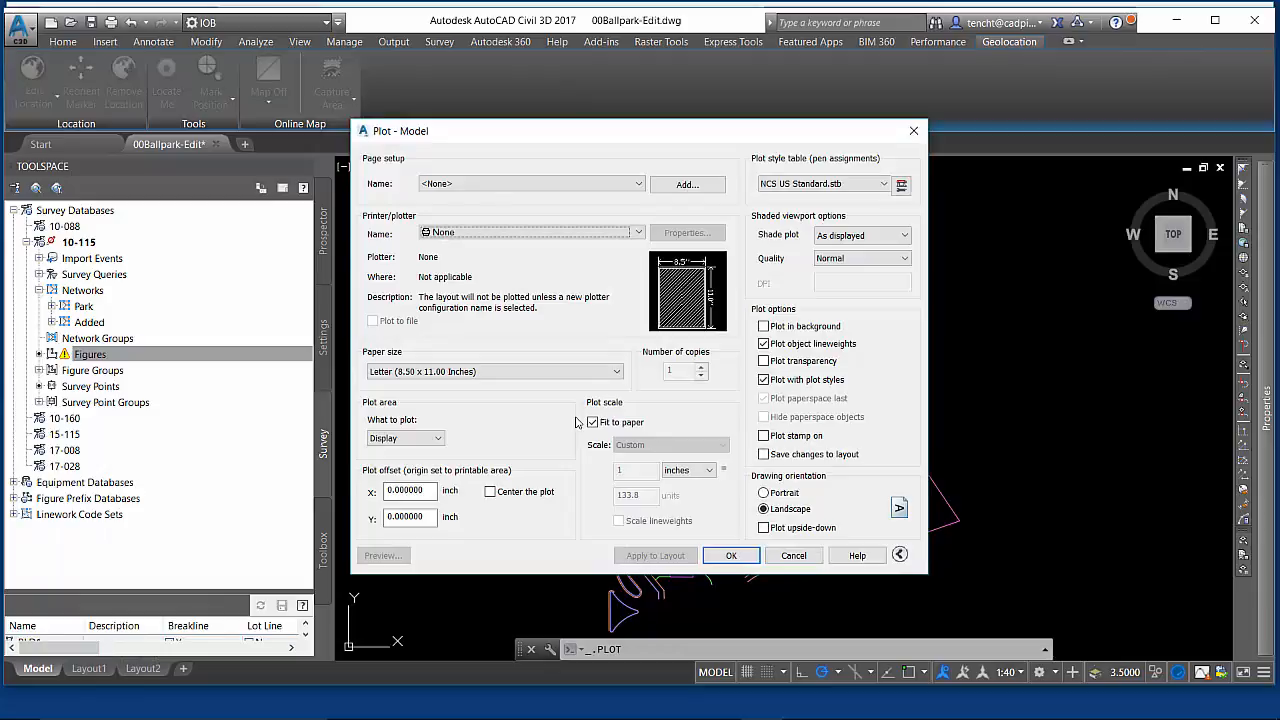
pyautogui.click(639, 232)
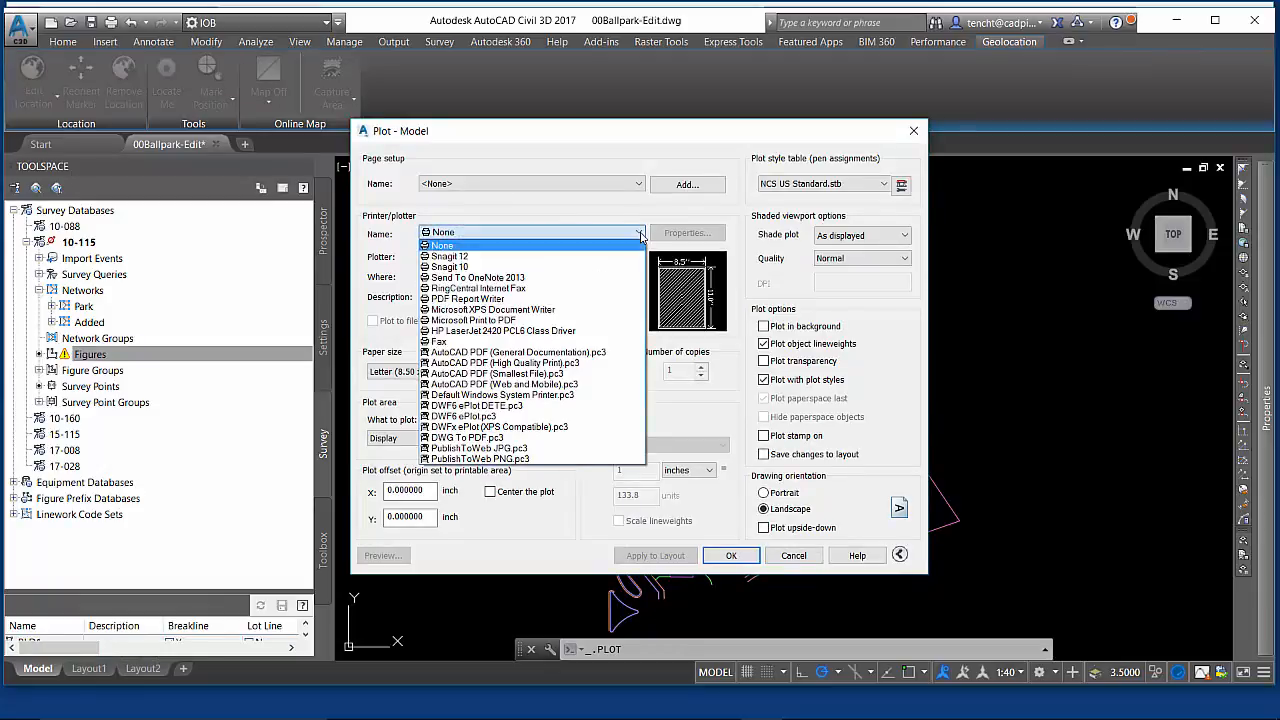
pyautogui.click(468, 416)
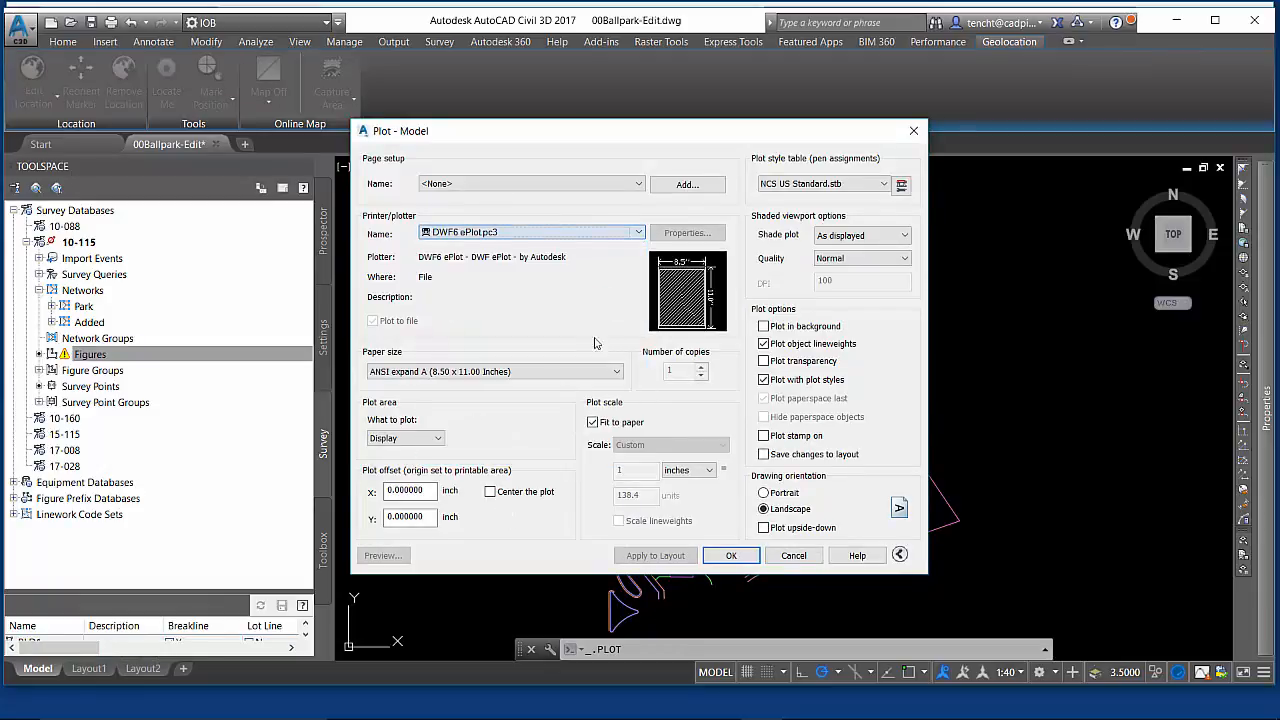
# - Enable Include layer information in the DWF6 ePlot custom properties and close the plotter configuration
pyautogui.click(687, 233)
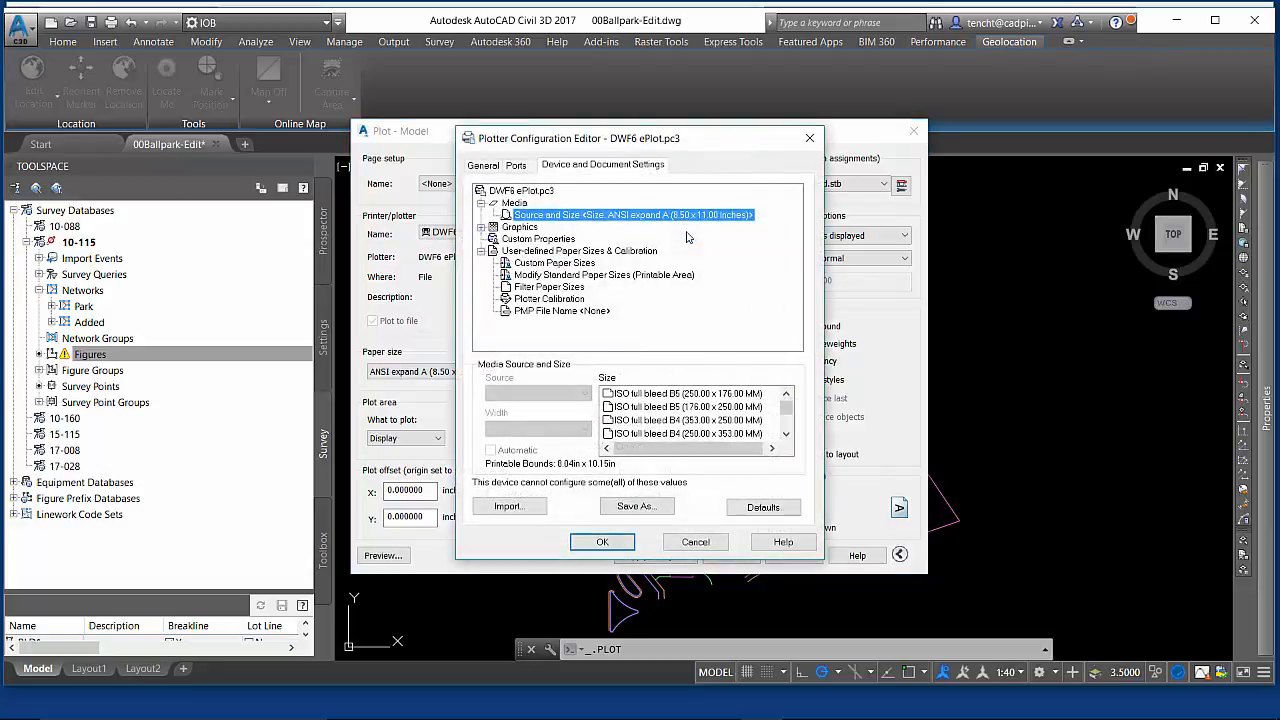
pyautogui.click(545, 240)
pyautogui.click(690, 437)
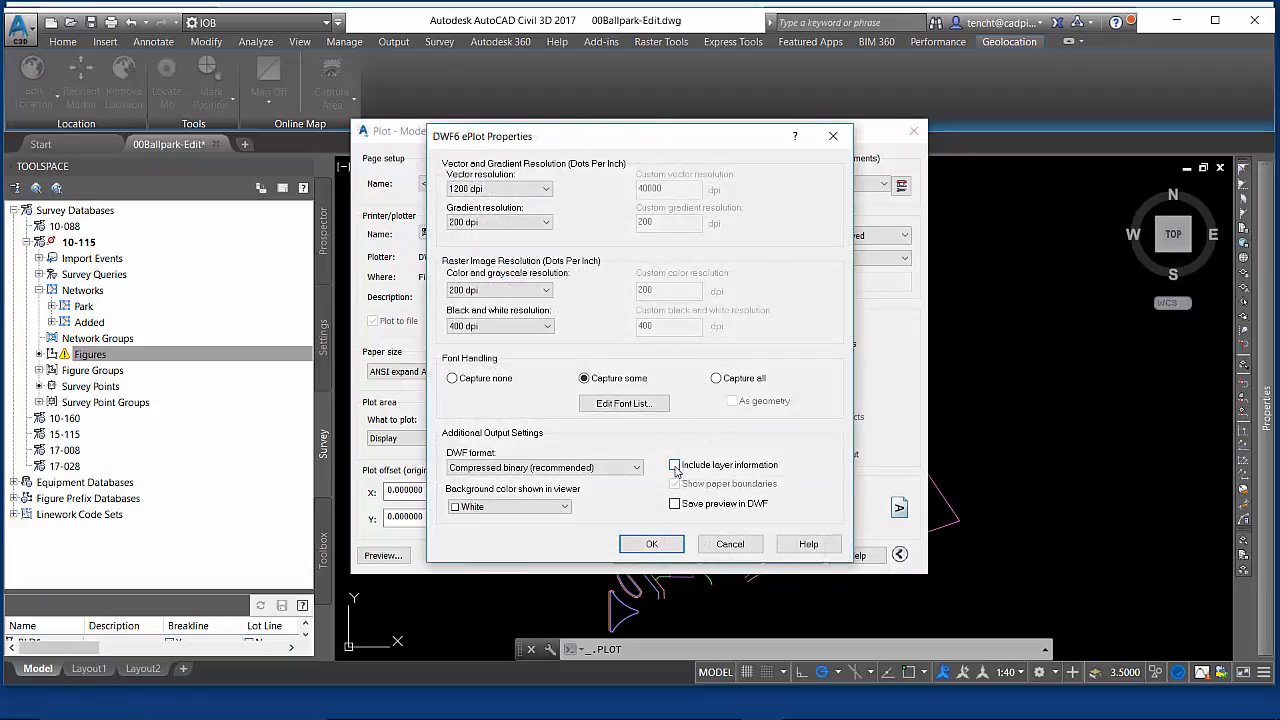
pyautogui.click(674, 465)
pyautogui.click(651, 544)
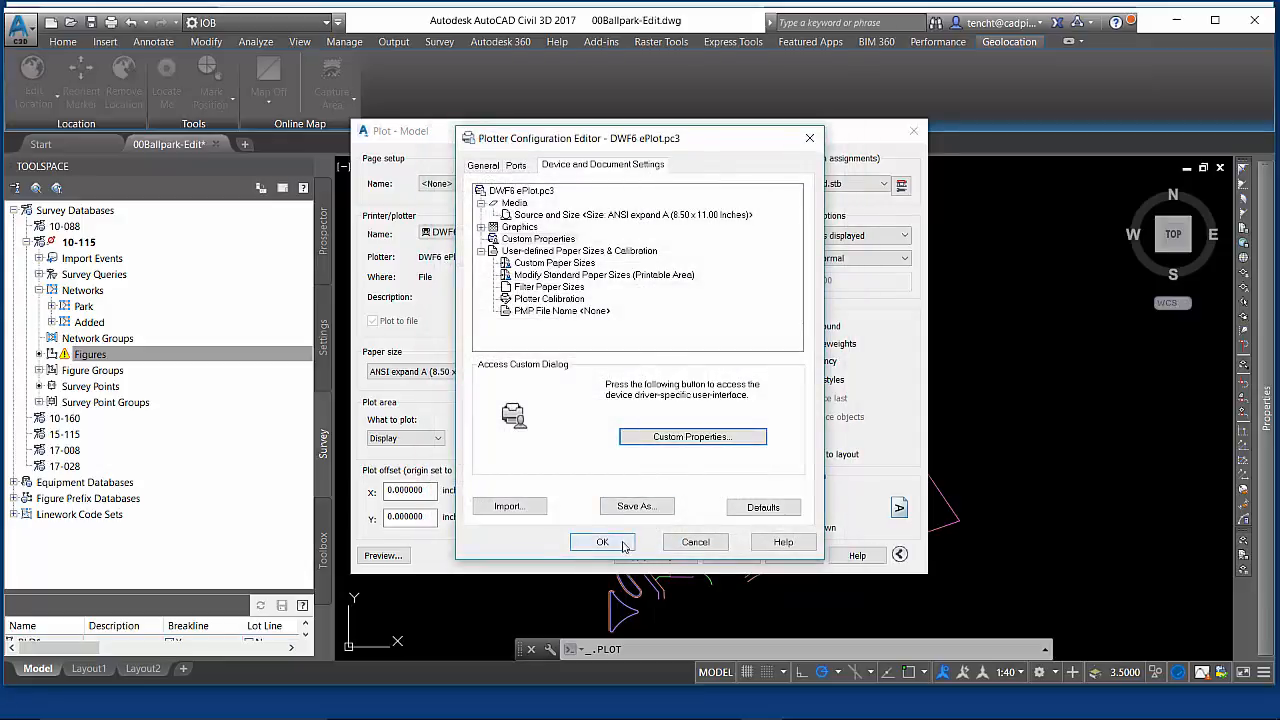
pyautogui.click(623, 544)
pyautogui.click(603, 411)
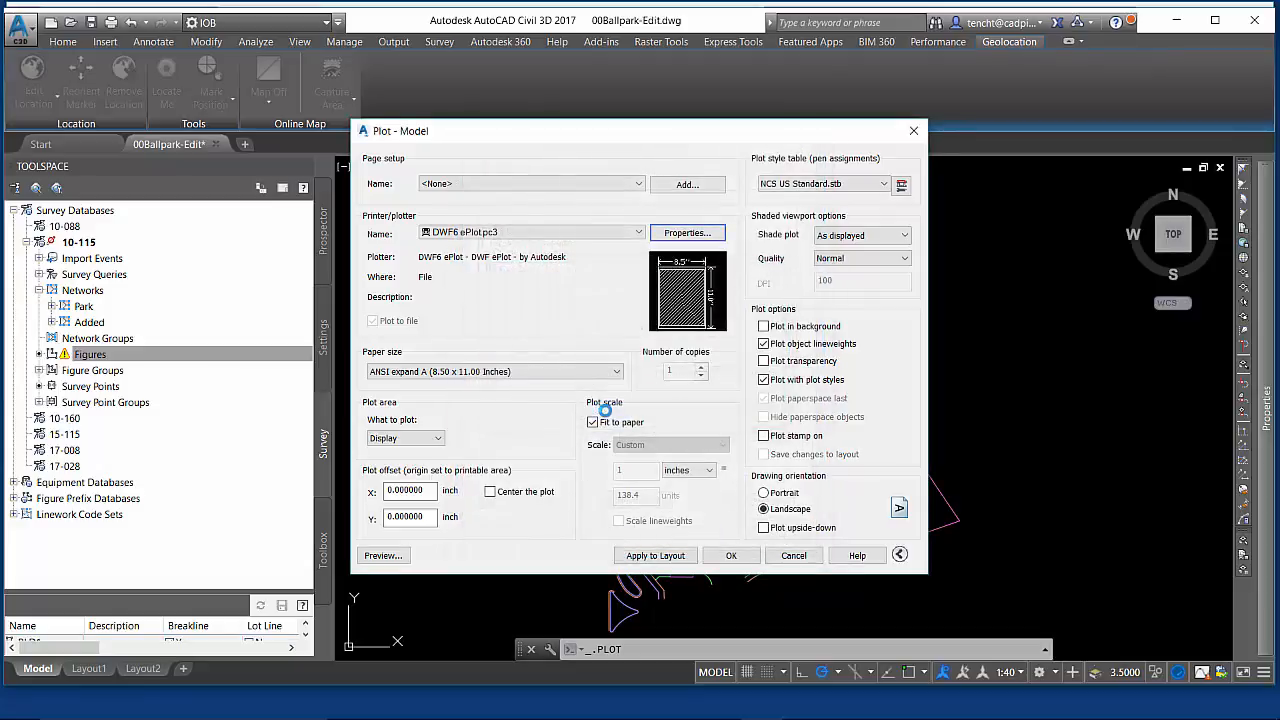
# - Set the paper size to ARCH expand D (36.00 x 24.00 Inches)
pyautogui.click(616, 372)
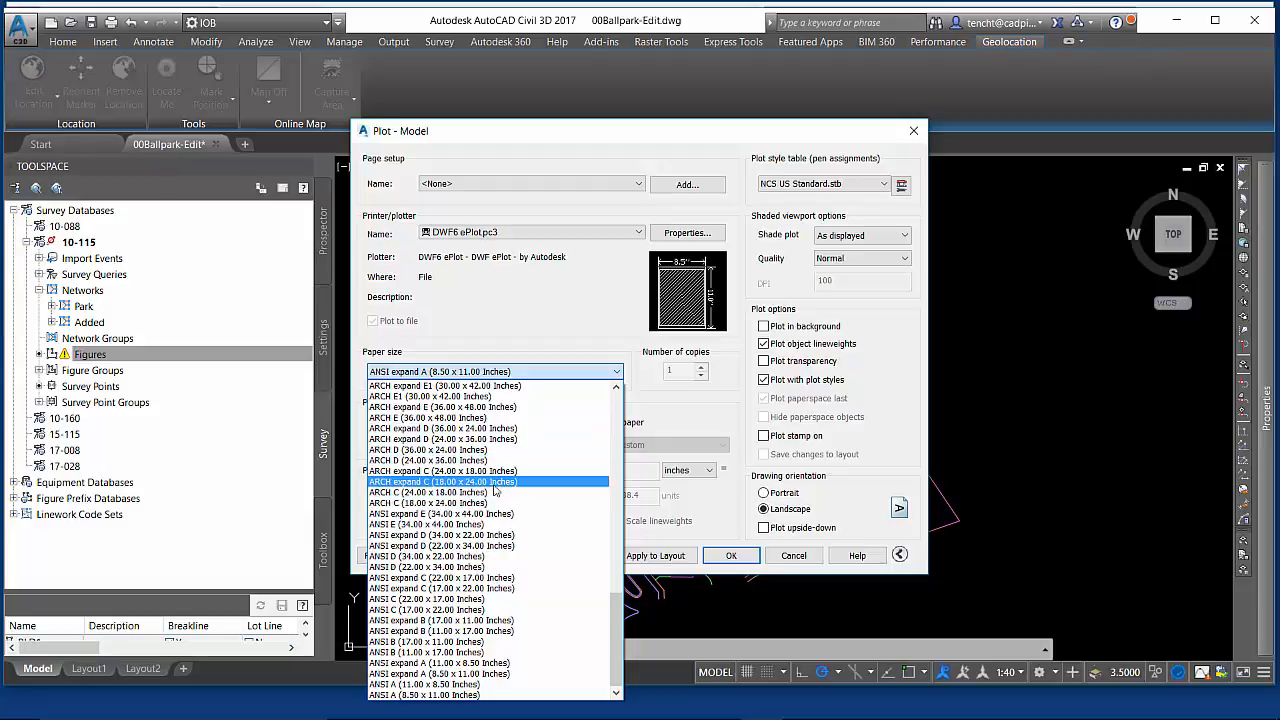
pyautogui.click(410, 432)
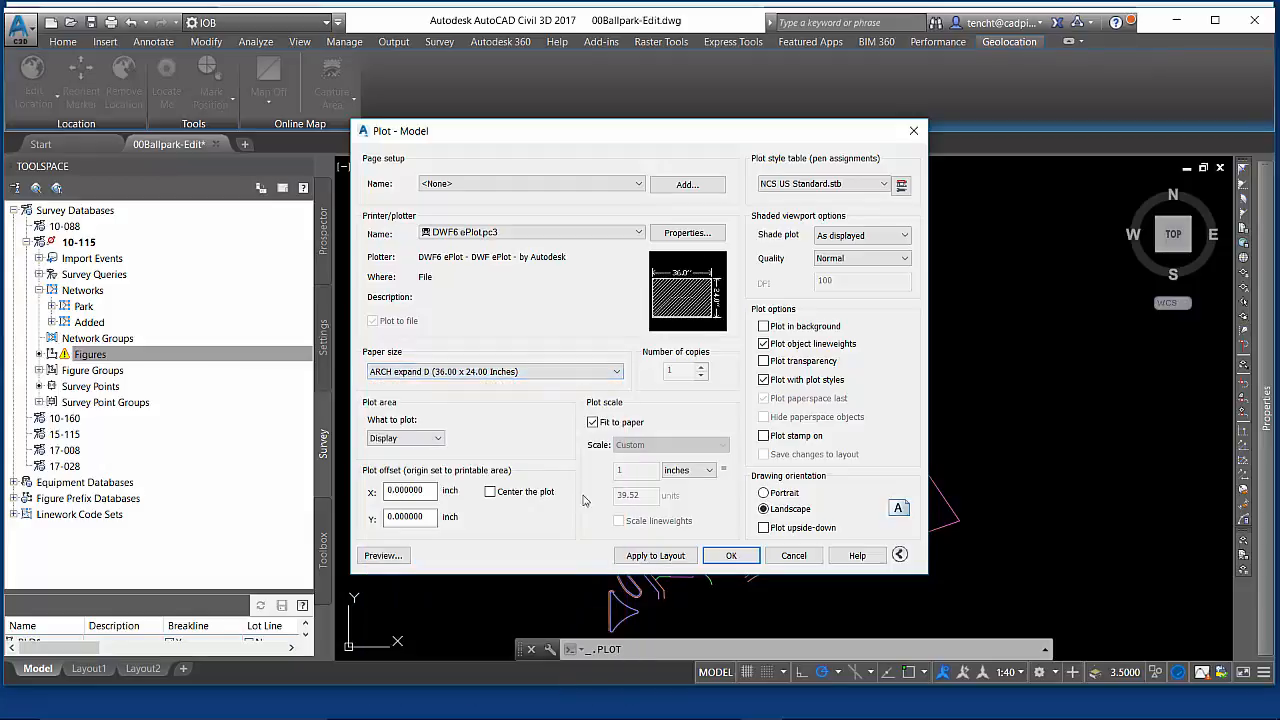
# - Preview the DWF plot output and close the preview
pyautogui.click(397, 559)
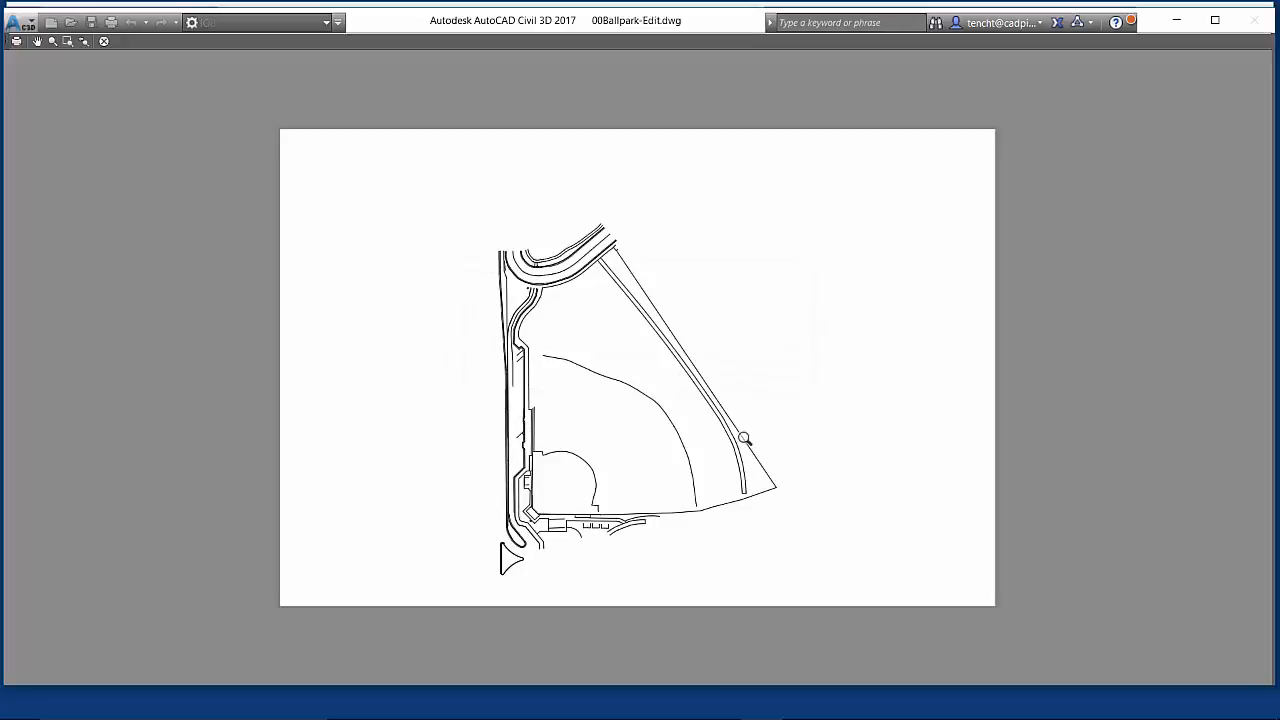
pyautogui.click(103, 41)
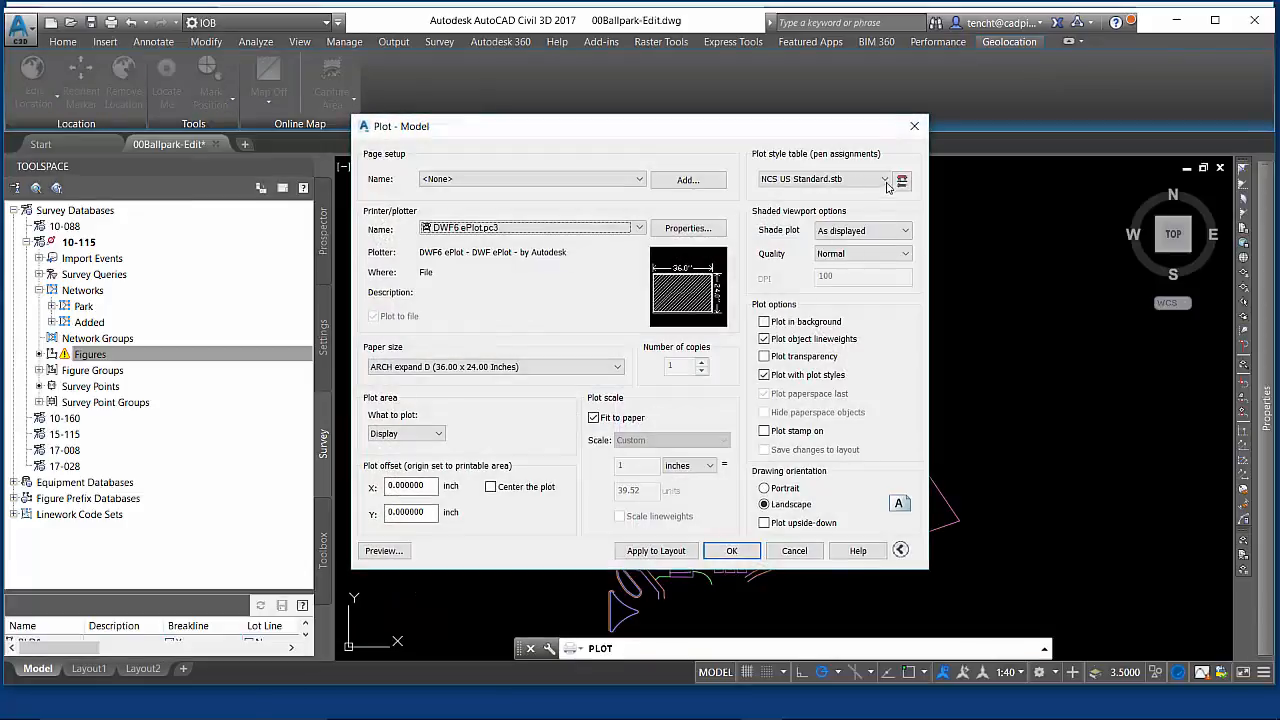
# - Set the plot style table to NCS US Standard Color.stb for all layouts, preview the plot, and cancel the Plot dialog
pyautogui.click(884, 180)
pyautogui.click(826, 251)
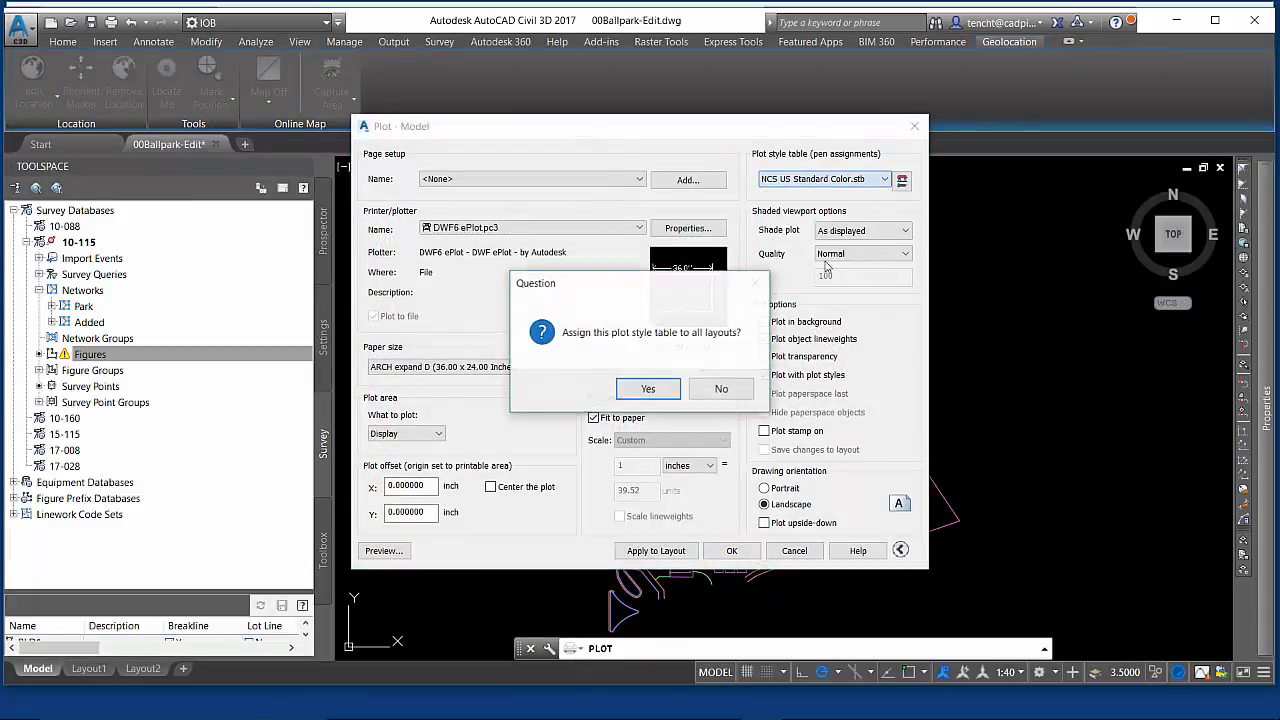
pyautogui.click(660, 390)
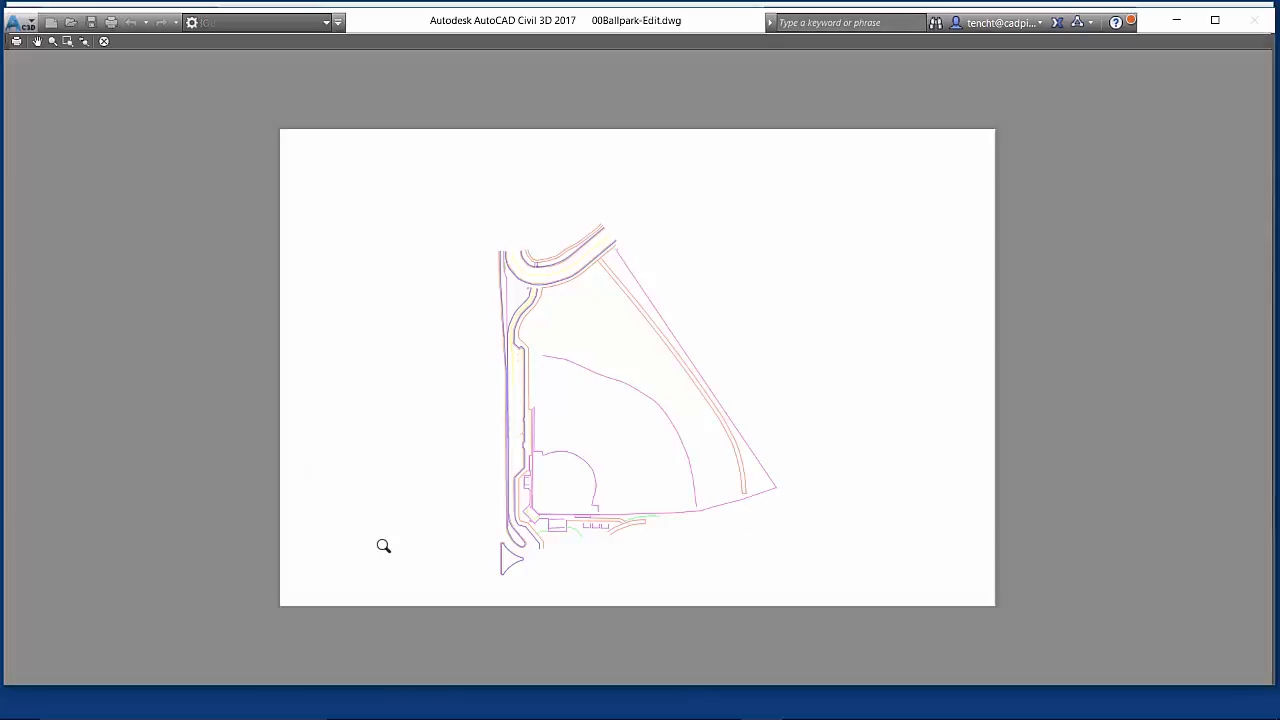
pyautogui.click(103, 41)
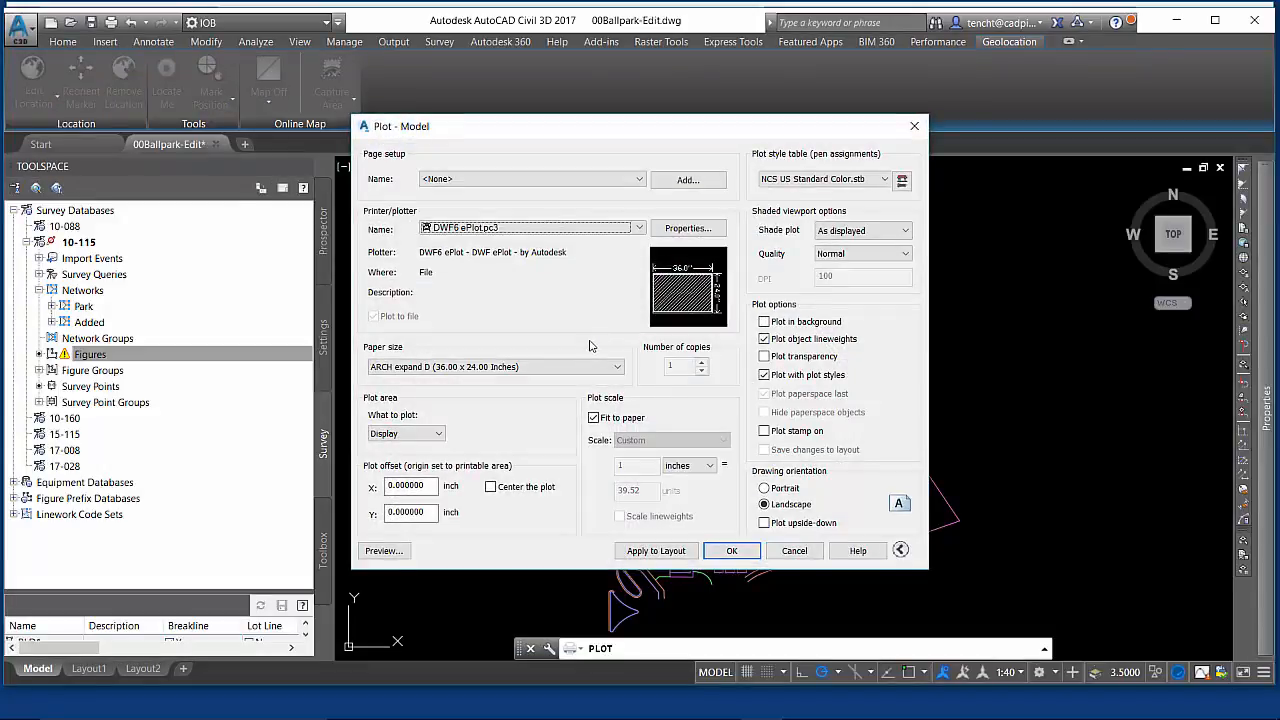
pyautogui.click(793, 551)
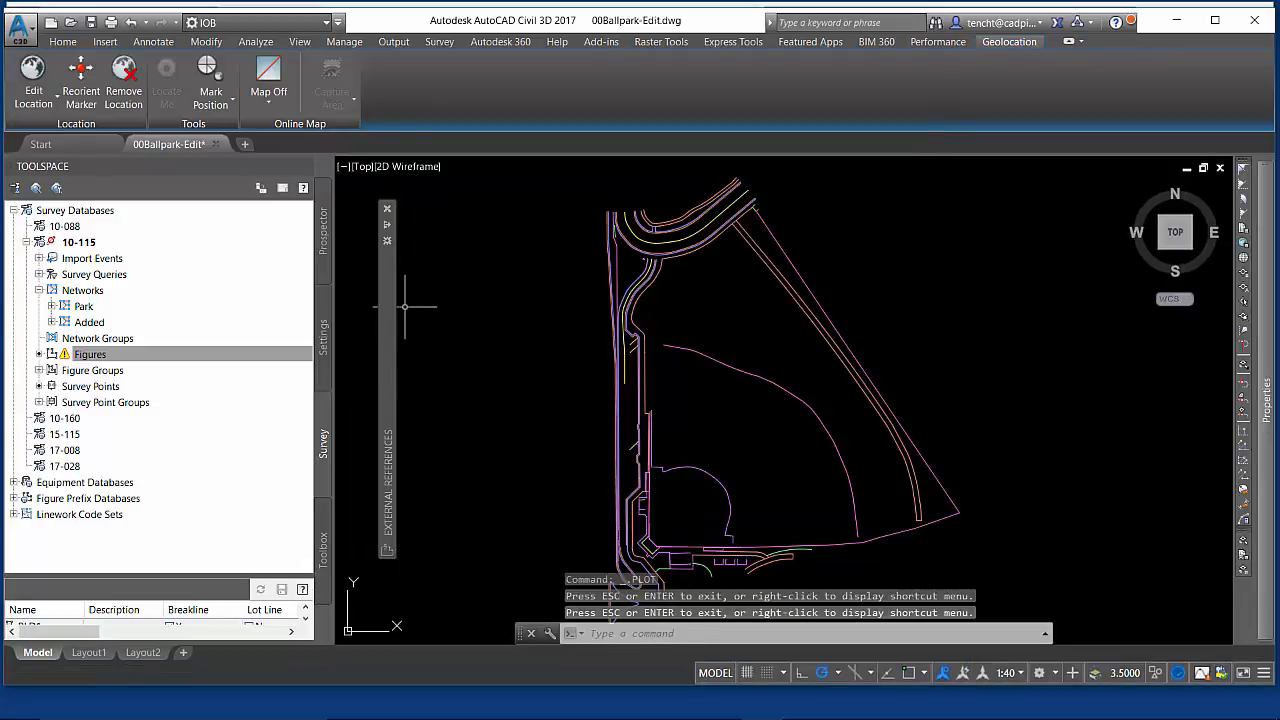
# - Attach 01Ballpark-Edit-Model.dwf as a DWF underlay at insertion point 0,0,0 with scale 1 and rotation 0
pyautogui.moveTo(390, 296)
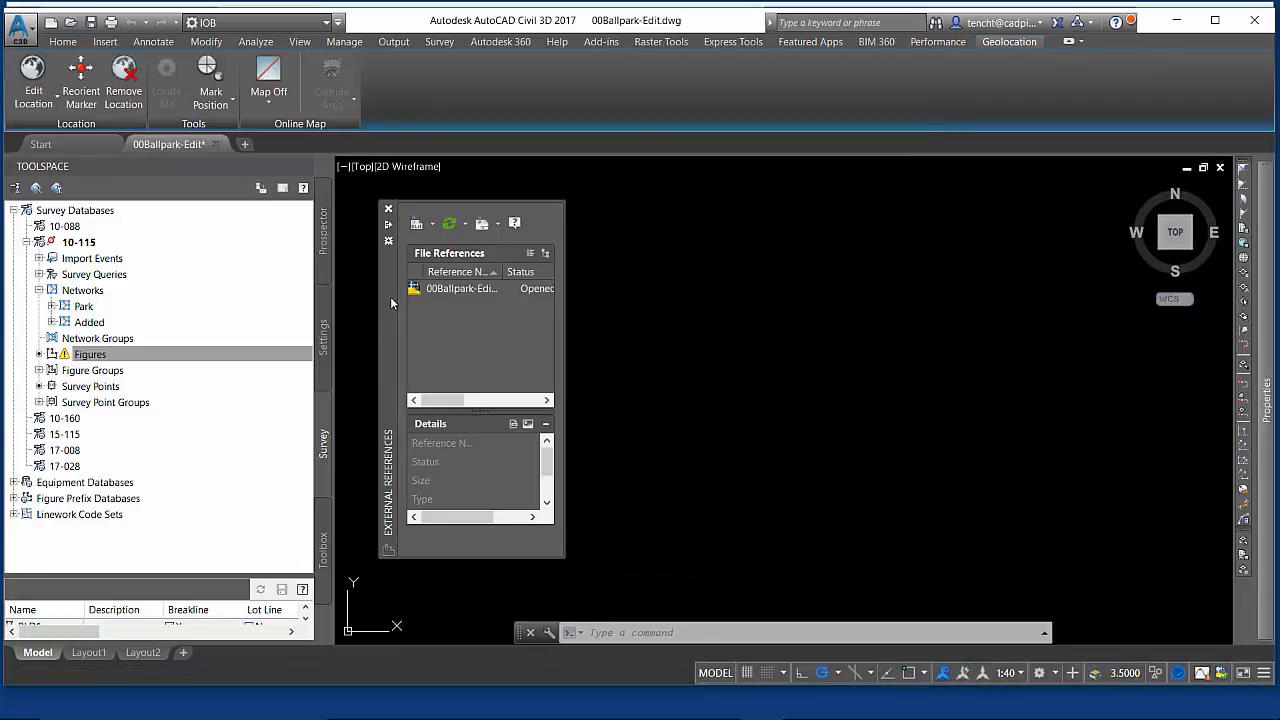
pyautogui.click(432, 224)
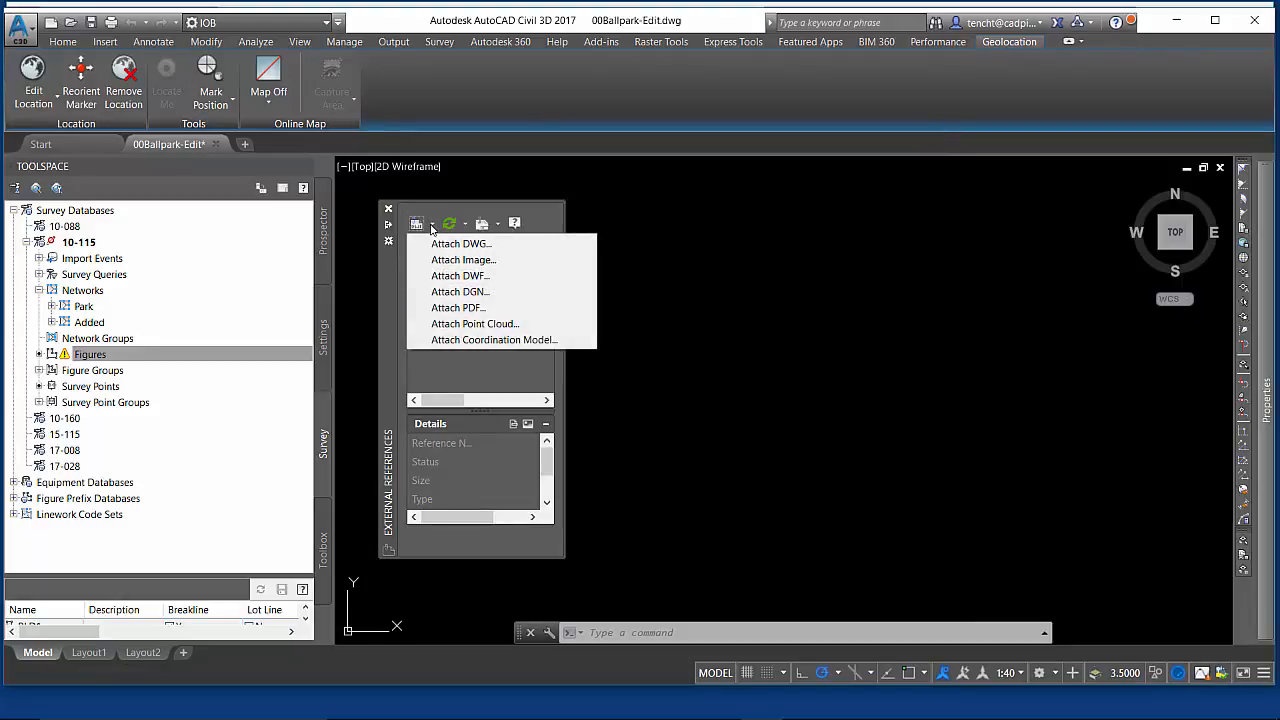
pyautogui.click(478, 277)
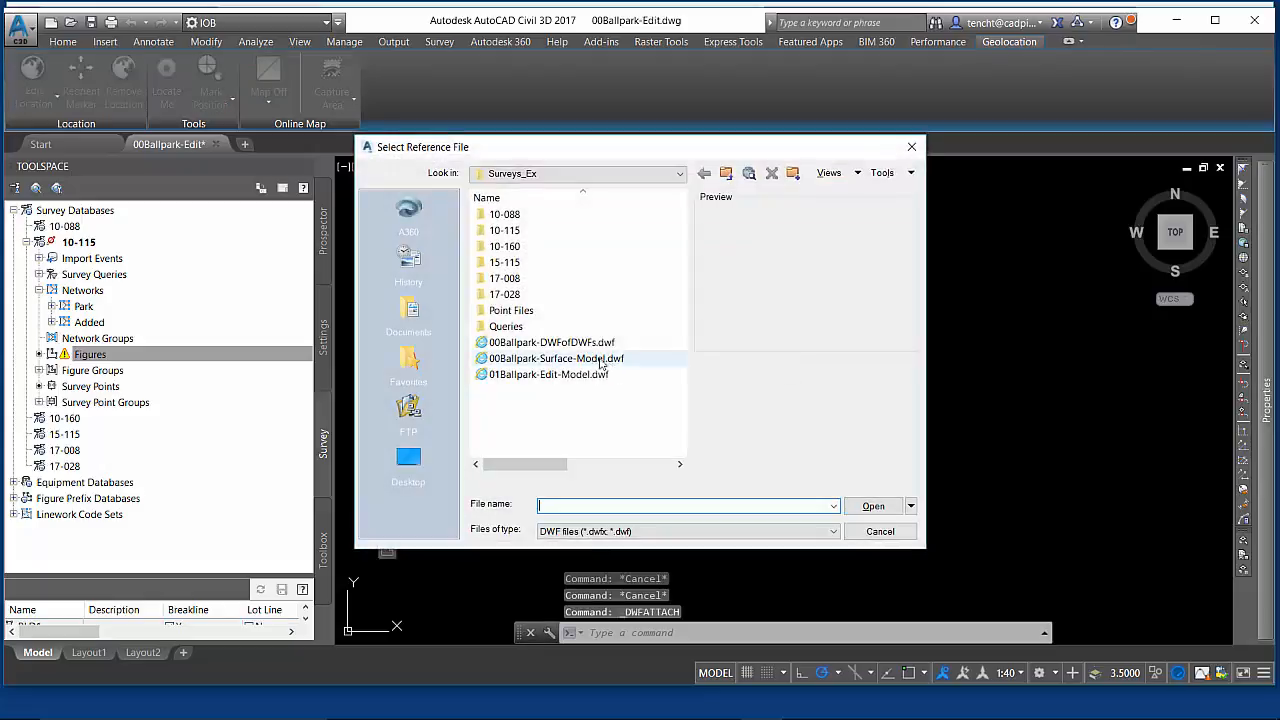
pyautogui.click(548, 374)
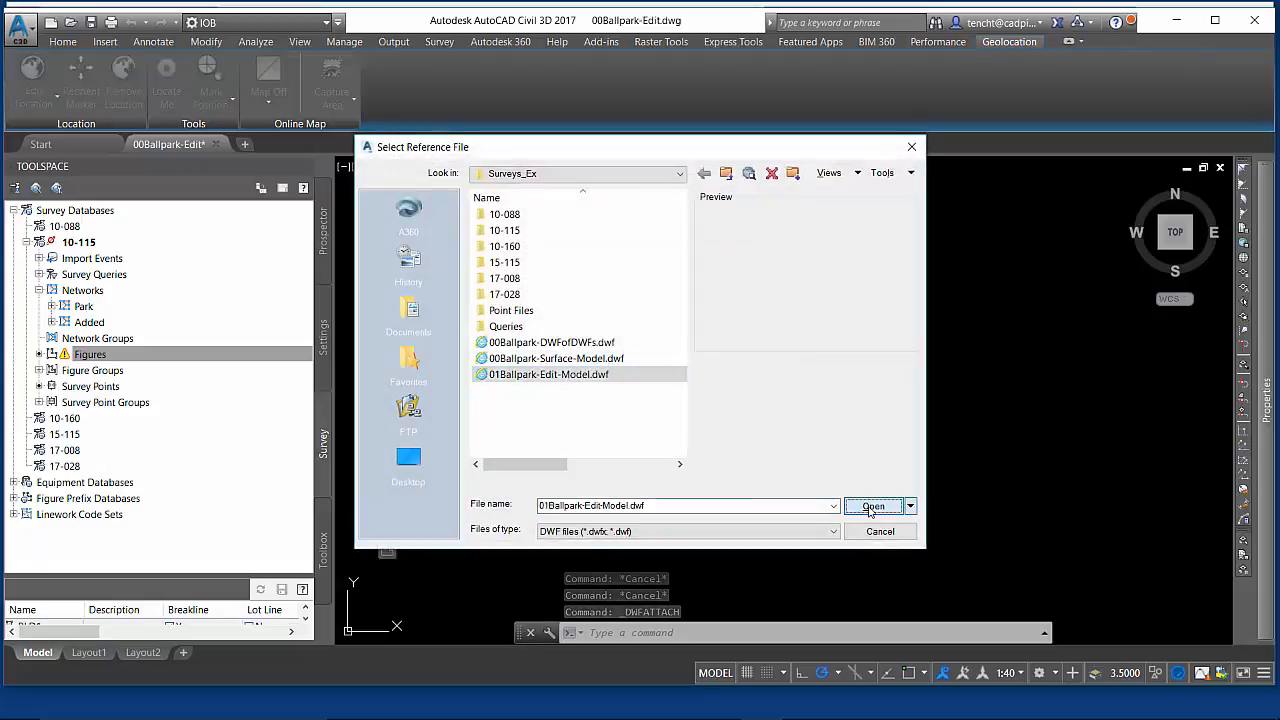
pyautogui.click(873, 505)
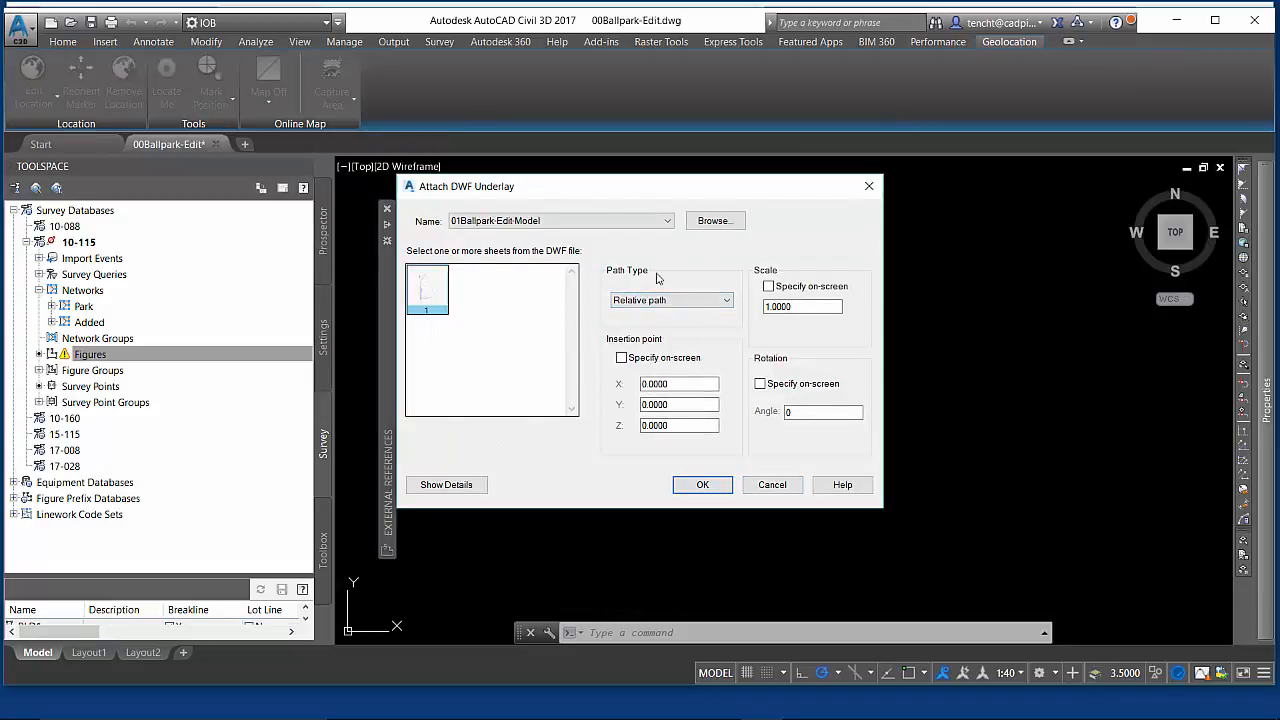
pyautogui.click(703, 485)
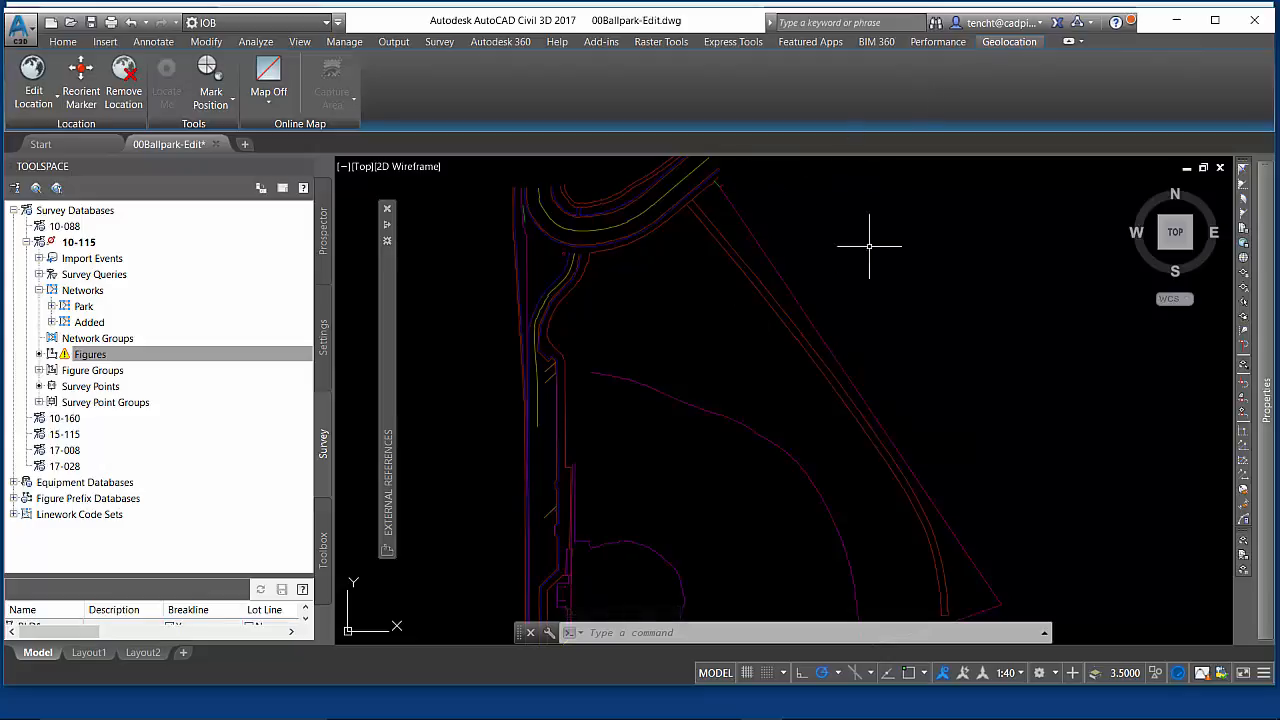
# - Select the underlay and toggle its monochrome display on and back off
pyautogui.click(769, 262)
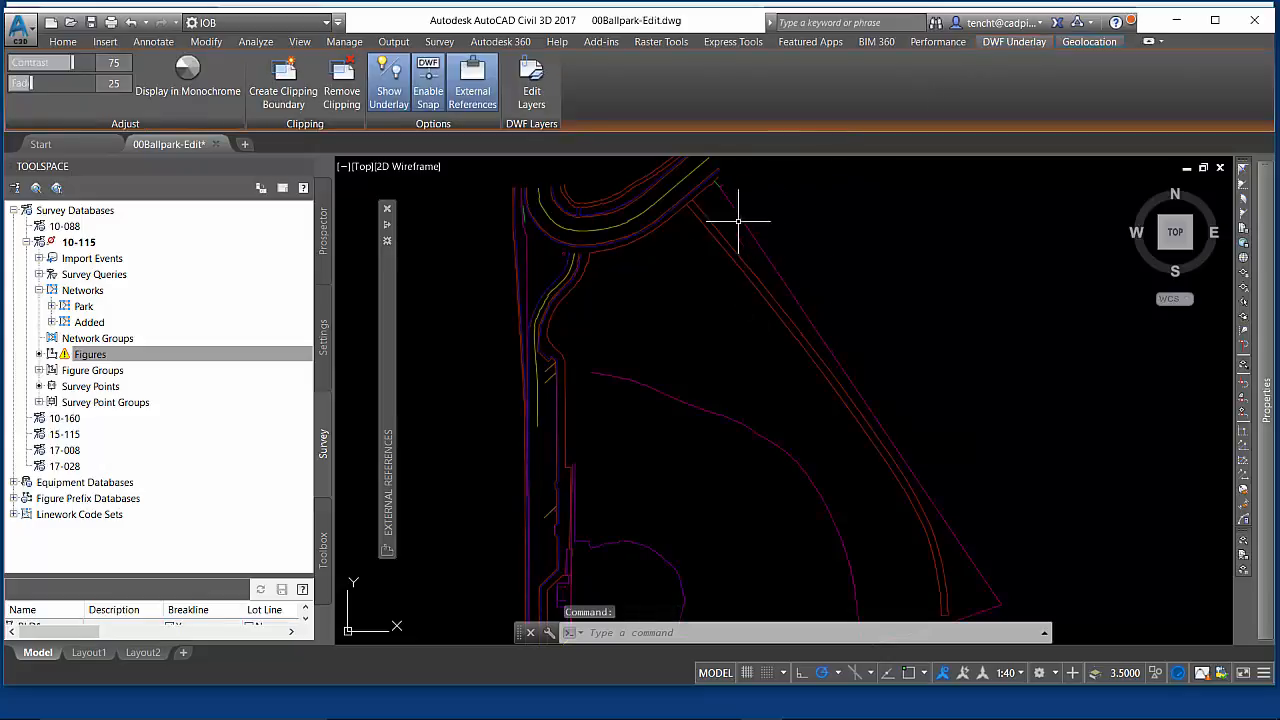
pyautogui.click(184, 88)
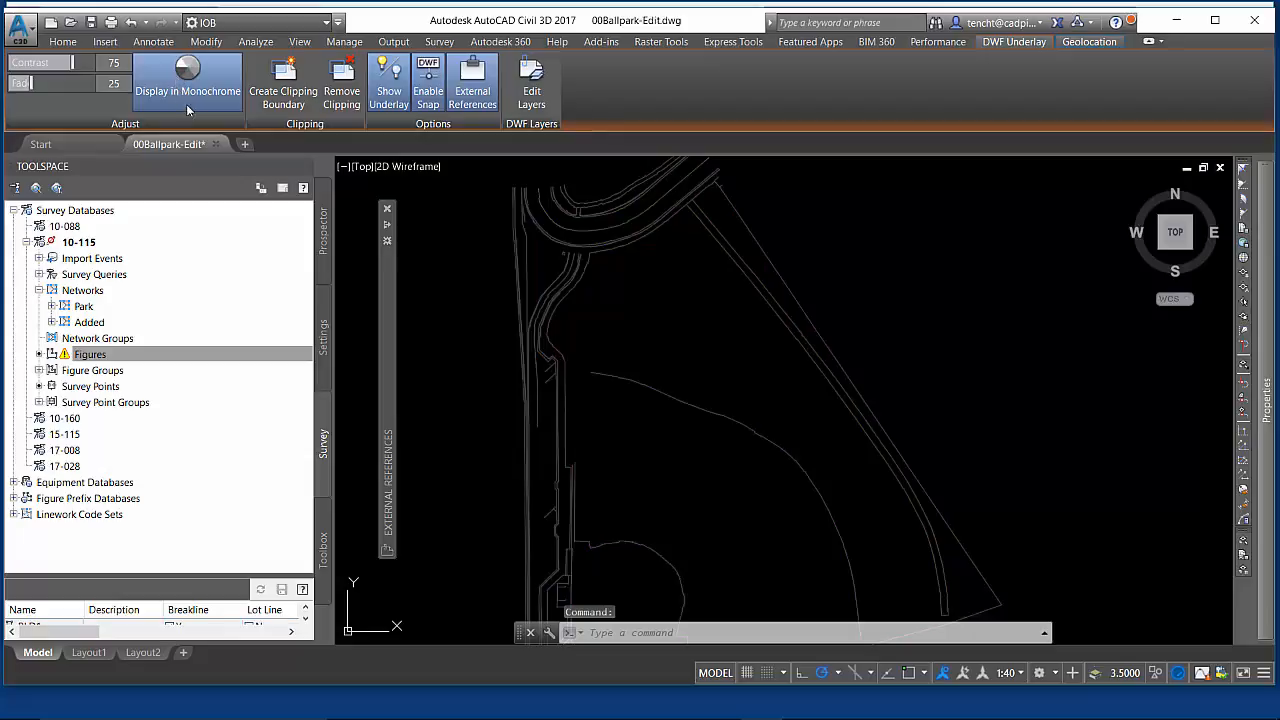
pyautogui.click(187, 100)
pyautogui.click(188, 100)
pyautogui.click(188, 100)
# - Toggle the visibility of the V-ROAD and V-BRKL layers in the underlay's layer list and confirm
pyautogui.click(531, 90)
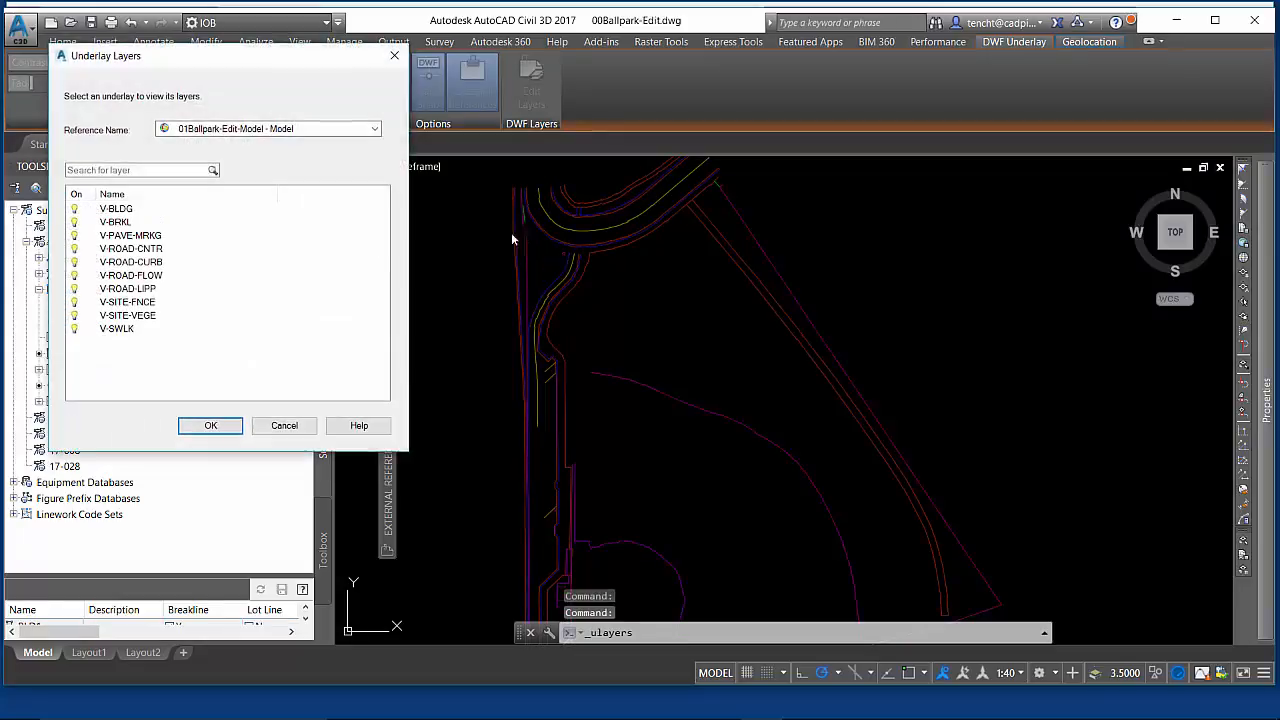
pyautogui.click(76, 250)
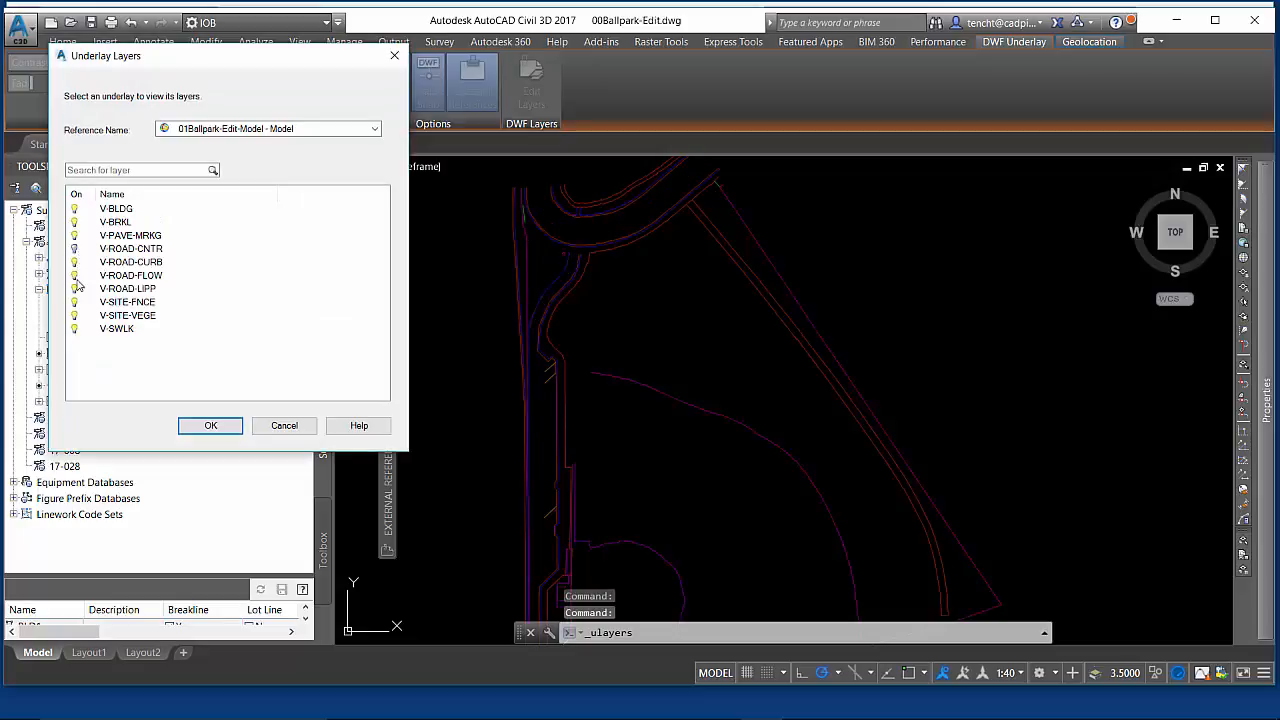
pyautogui.keyDown('shift'); pyautogui.click(75, 274); pyautogui.keyUp('shift')
pyautogui.click(75, 276)
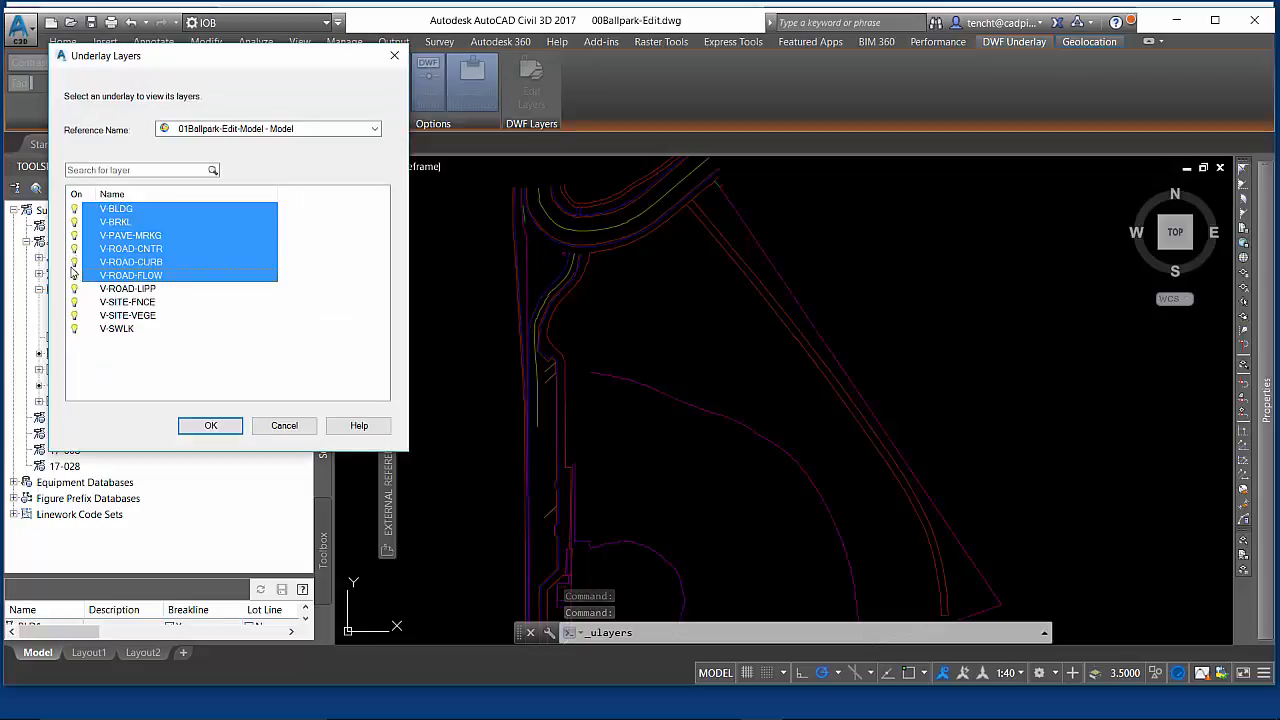
pyautogui.click(75, 289)
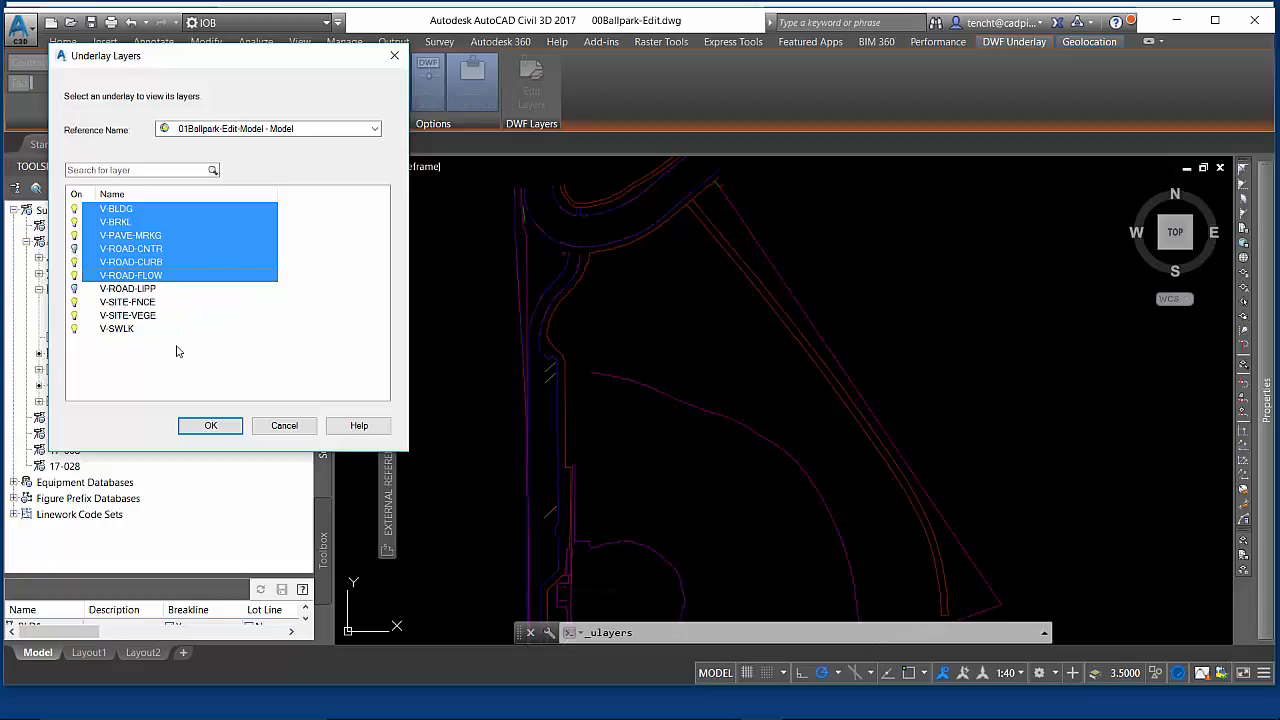
pyautogui.click(74, 222)
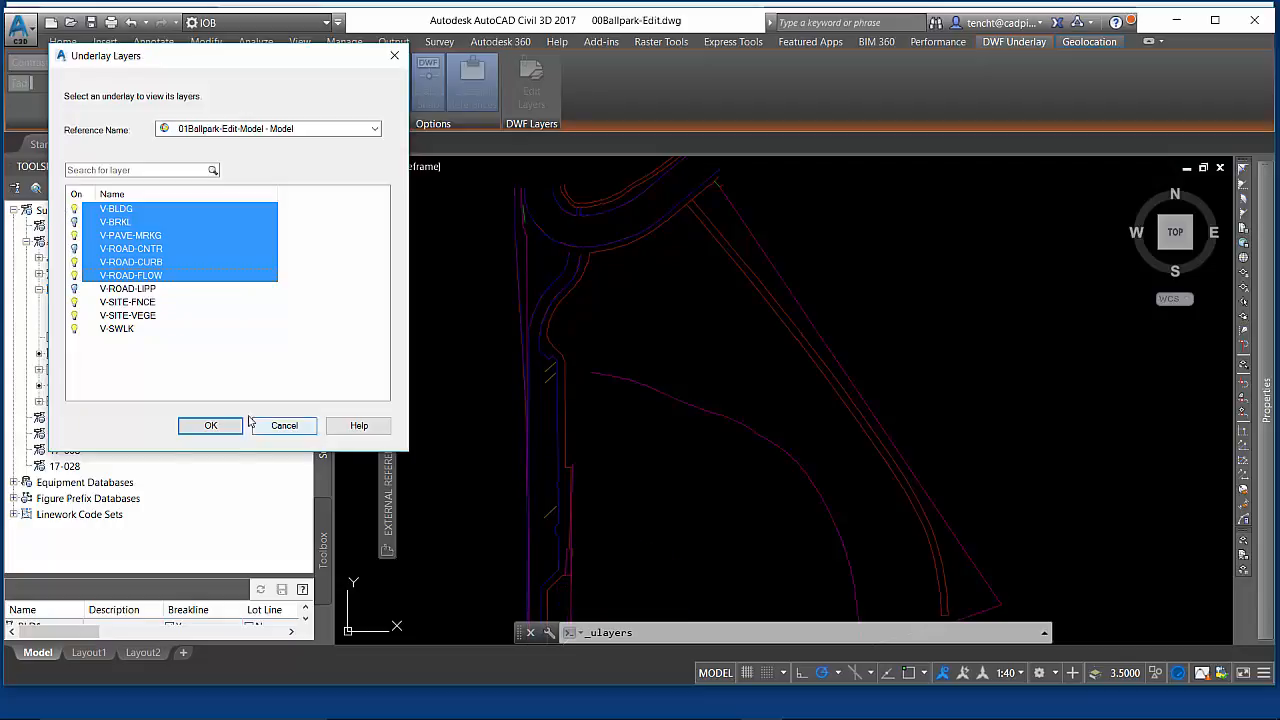
pyautogui.click(75, 222)
pyautogui.click(74, 248)
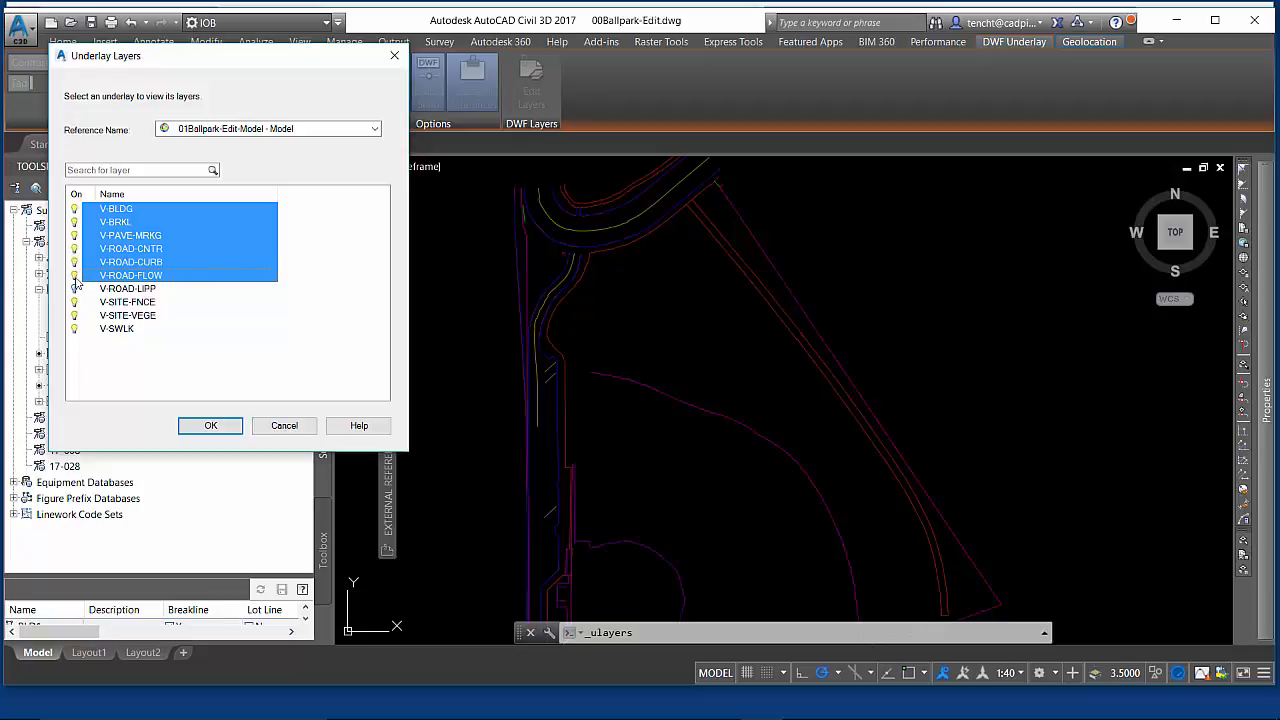
pyautogui.click(75, 277)
pyautogui.click(210, 425)
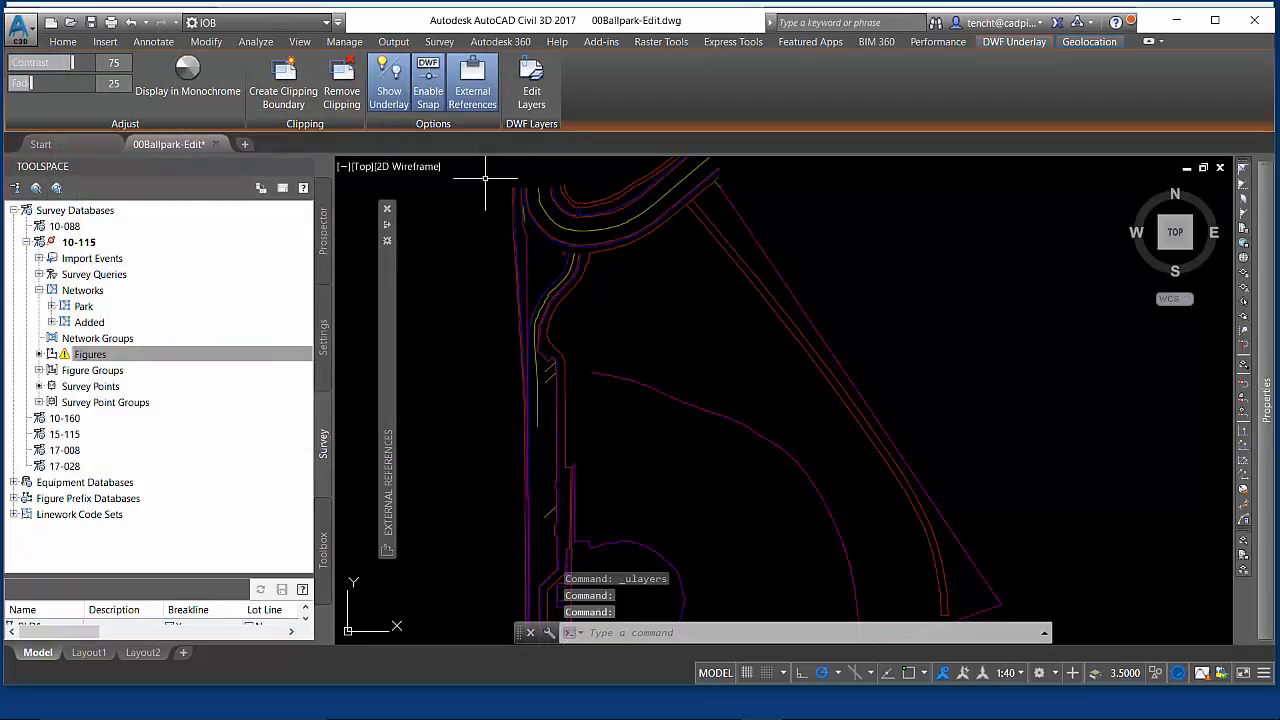
# - Set the underlay's Adjust colors for background property to No
pyautogui.moveTo(1270, 329)
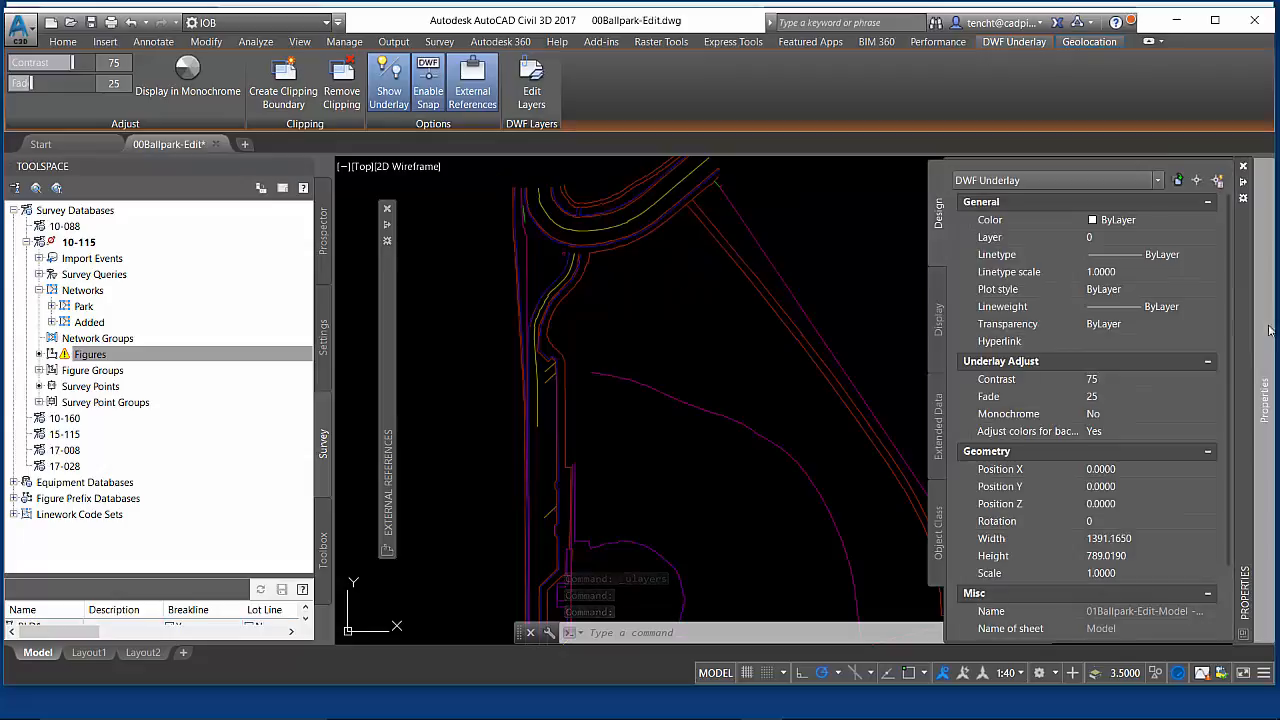
pyautogui.click(1133, 432)
pyautogui.click(1213, 430)
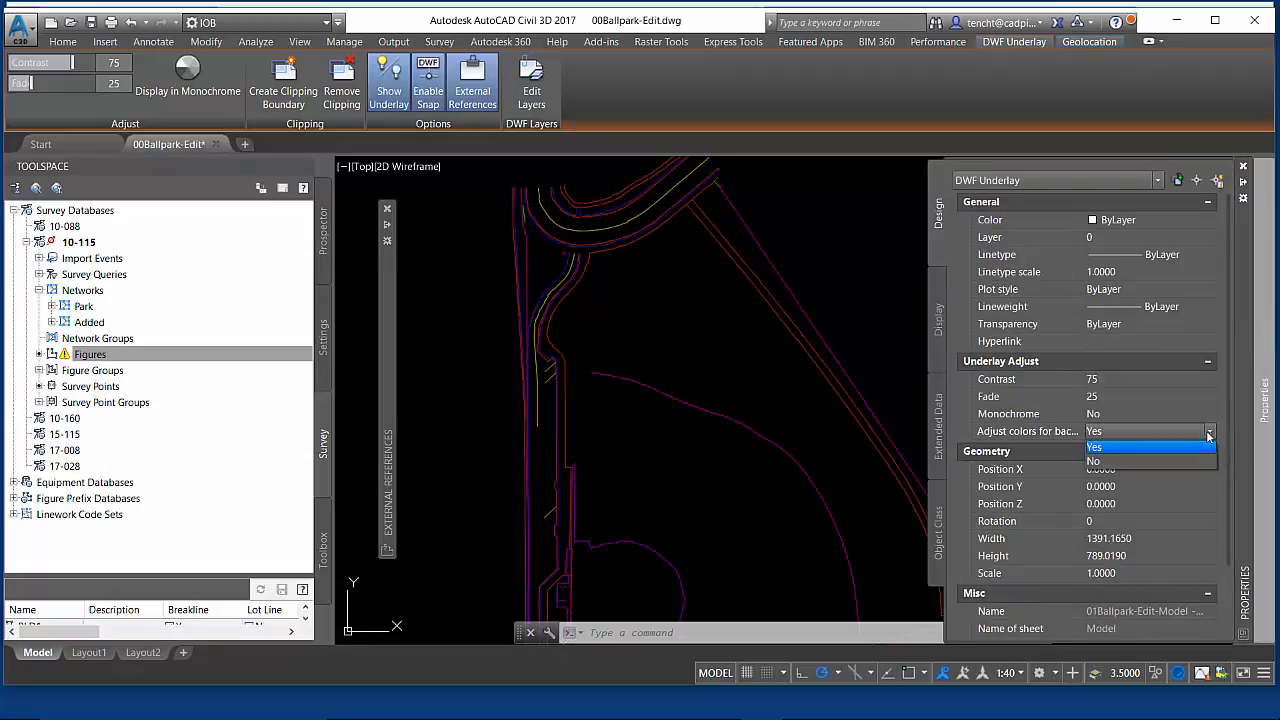
pyautogui.click(1110, 463)
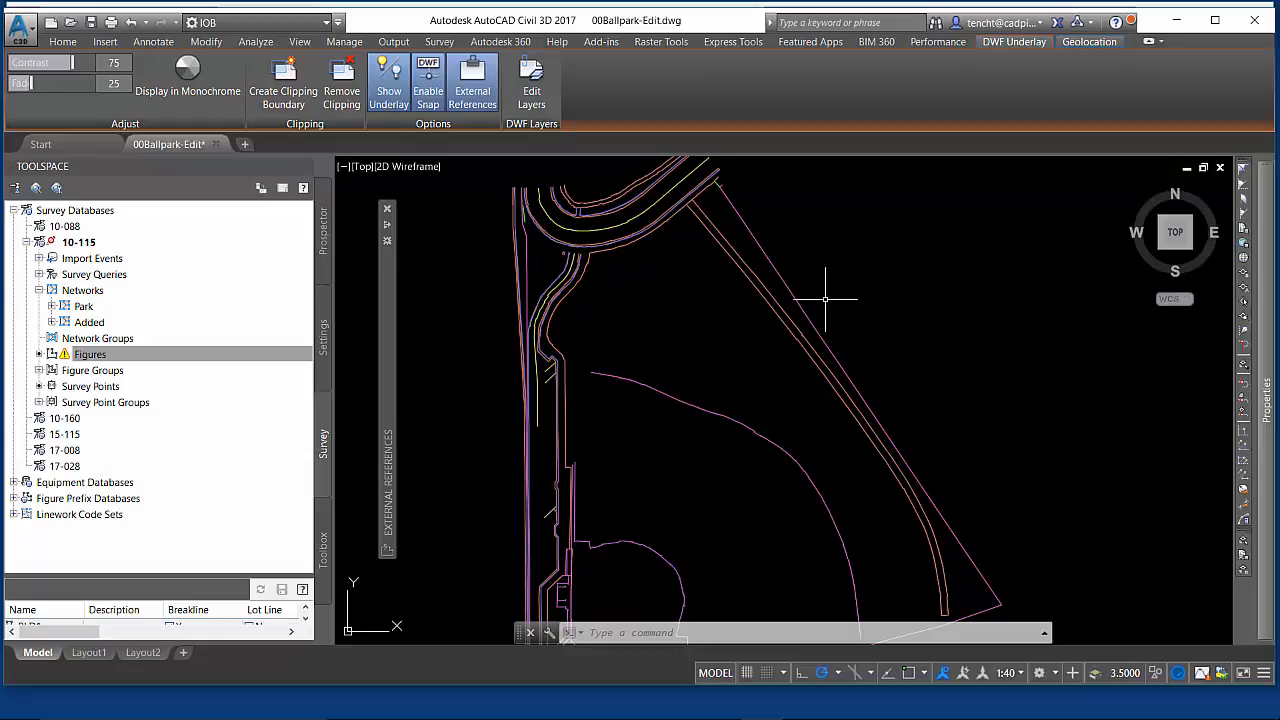
# - Delete the DWF underlay and zoom out to the whole site
pyautogui.press('Delete')
pyautogui.scroll(-2, 825, 298)
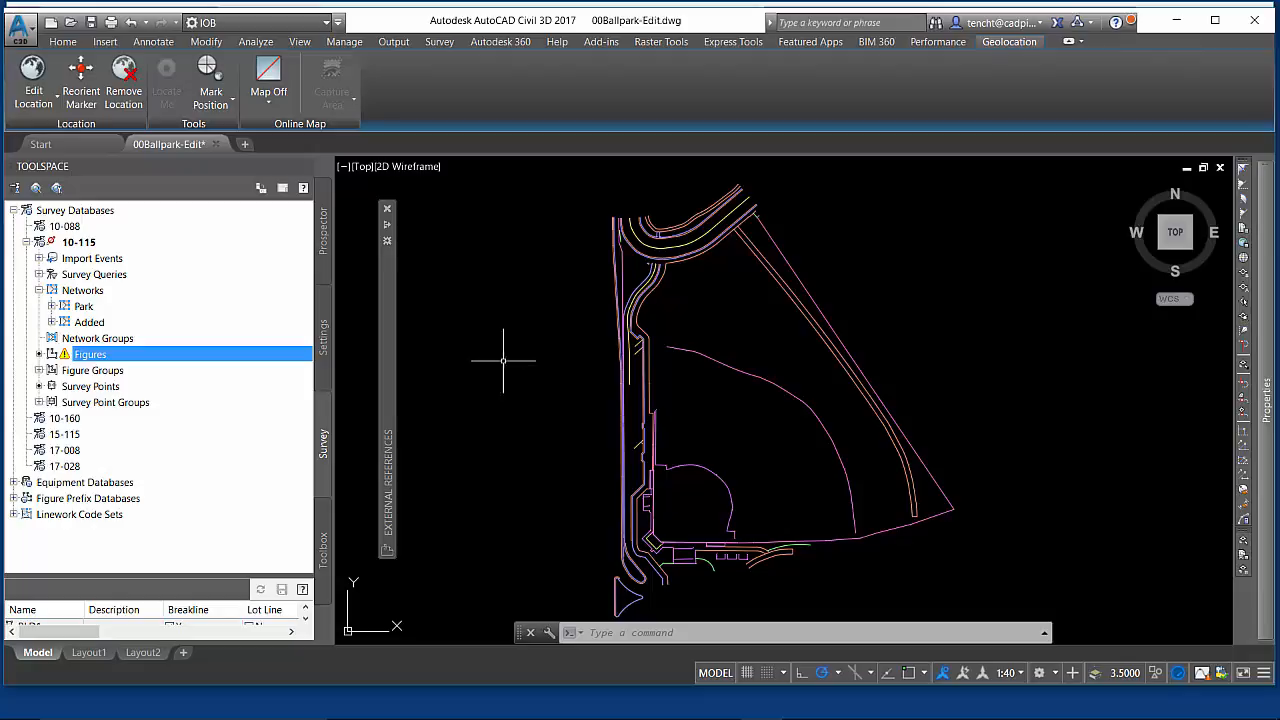
# - Run the EXPORTTOINROADS command from the export command list
pyautogui.click(597, 632)
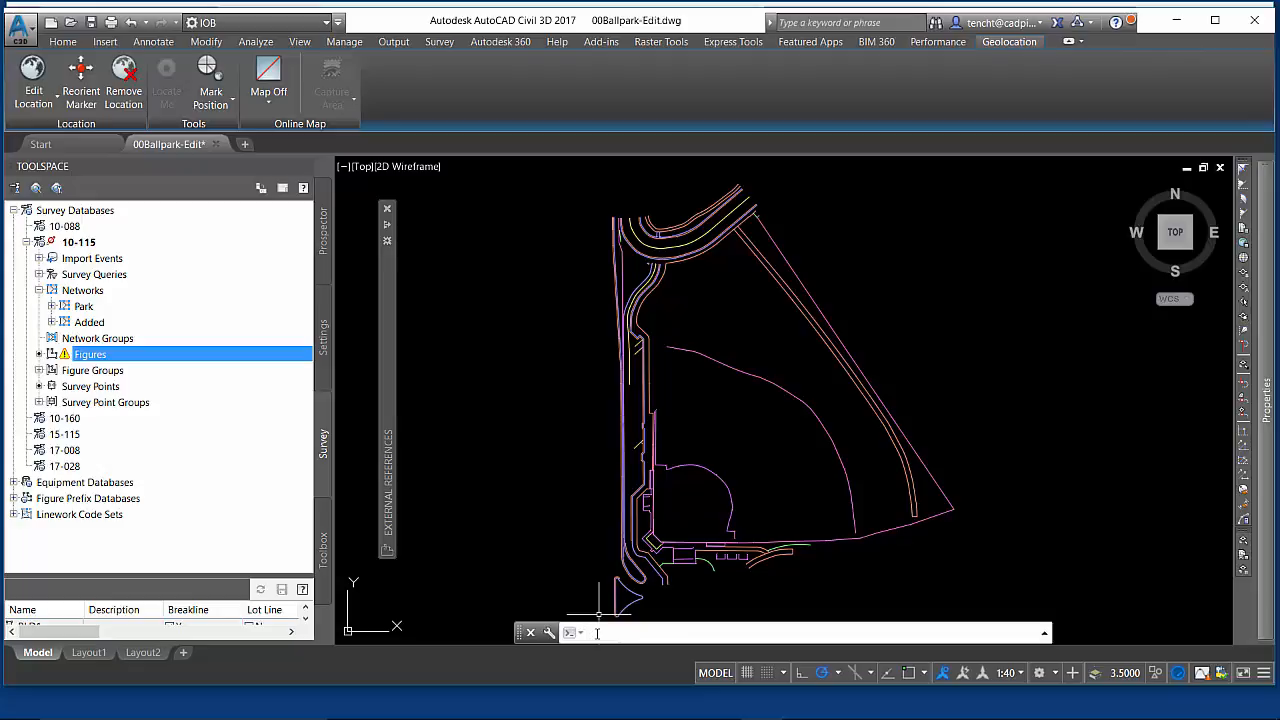
pyautogui.write('exportto')
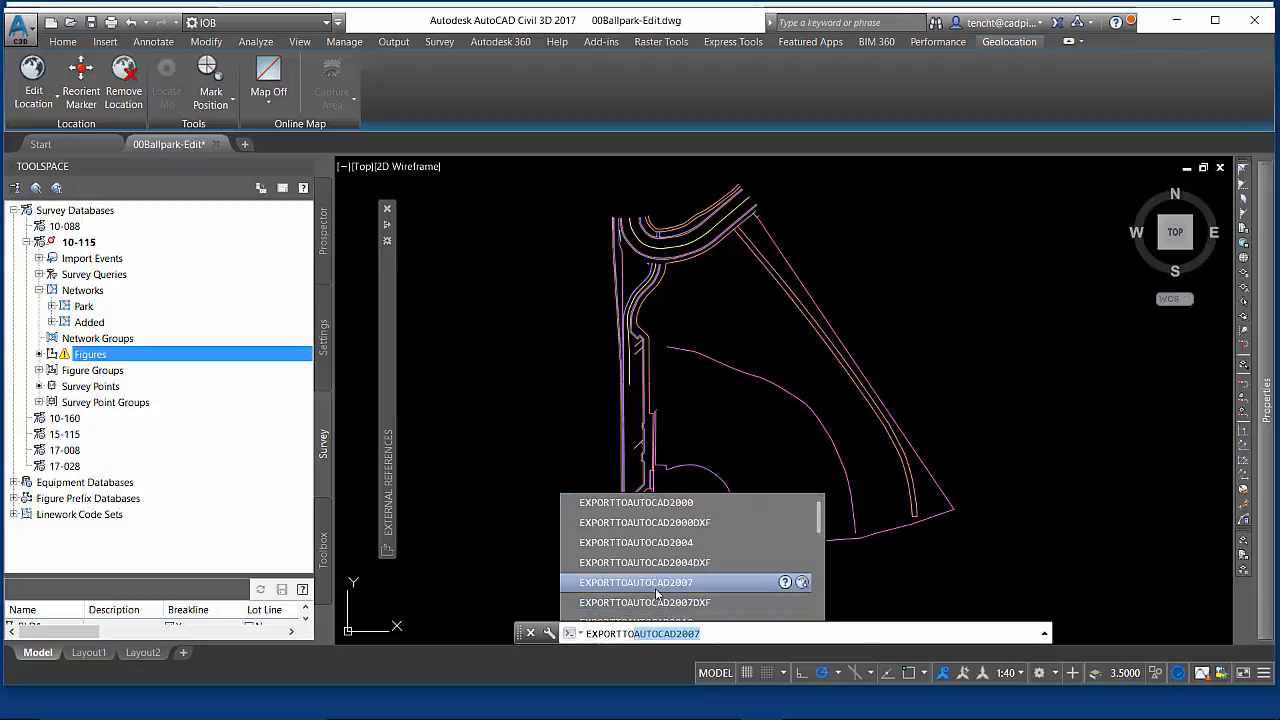
pyautogui.scroll(-1, 658, 600)
pyautogui.scroll(-1, 650, 576)
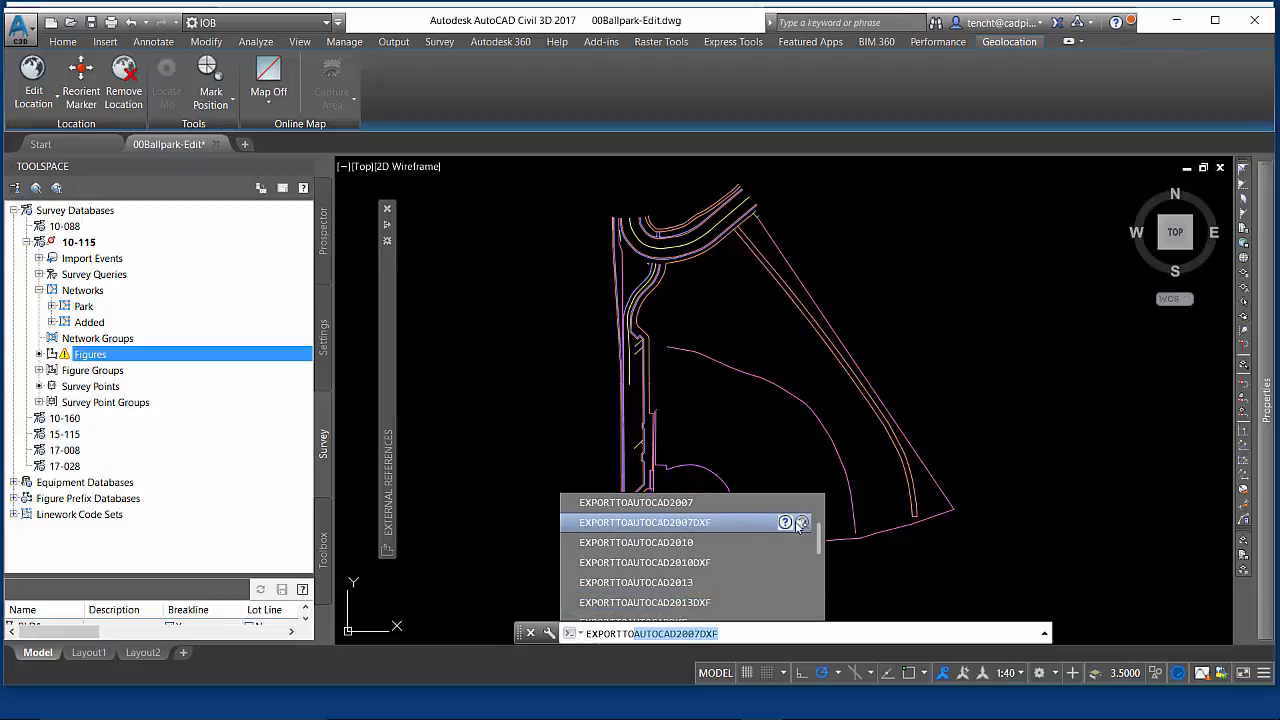
pyautogui.click(735, 634)
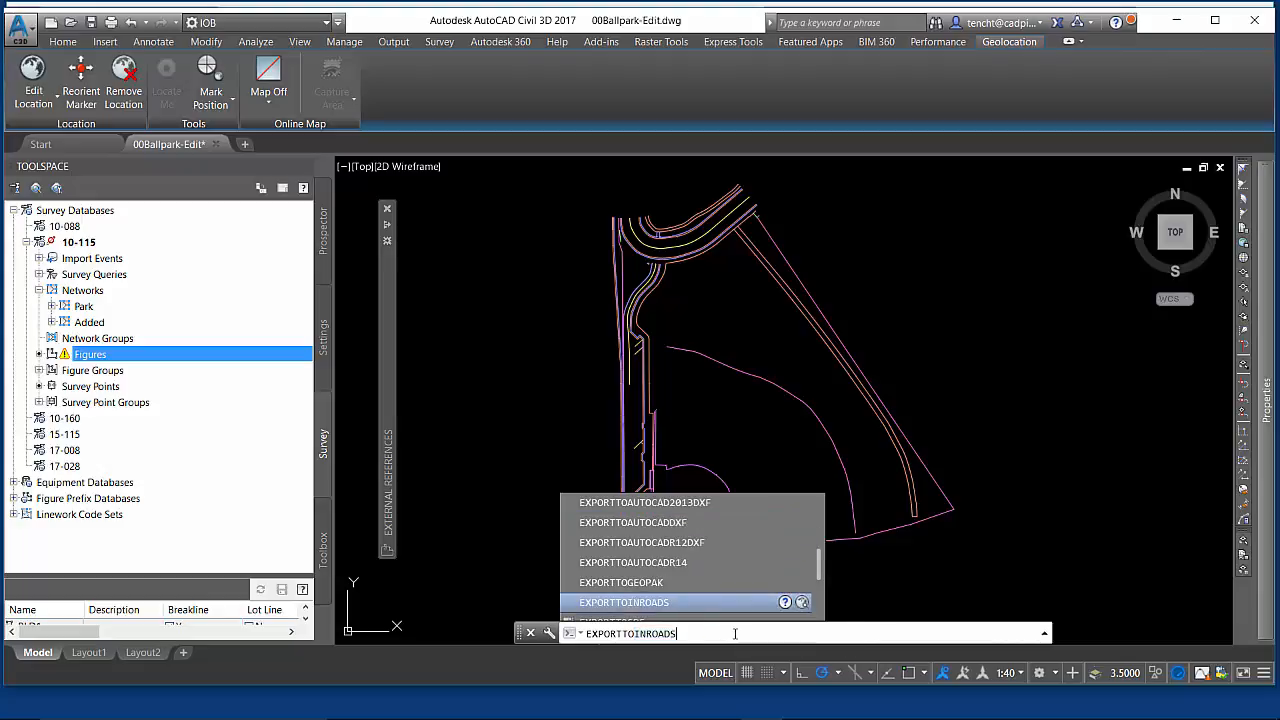
pyautogui.press('Return')
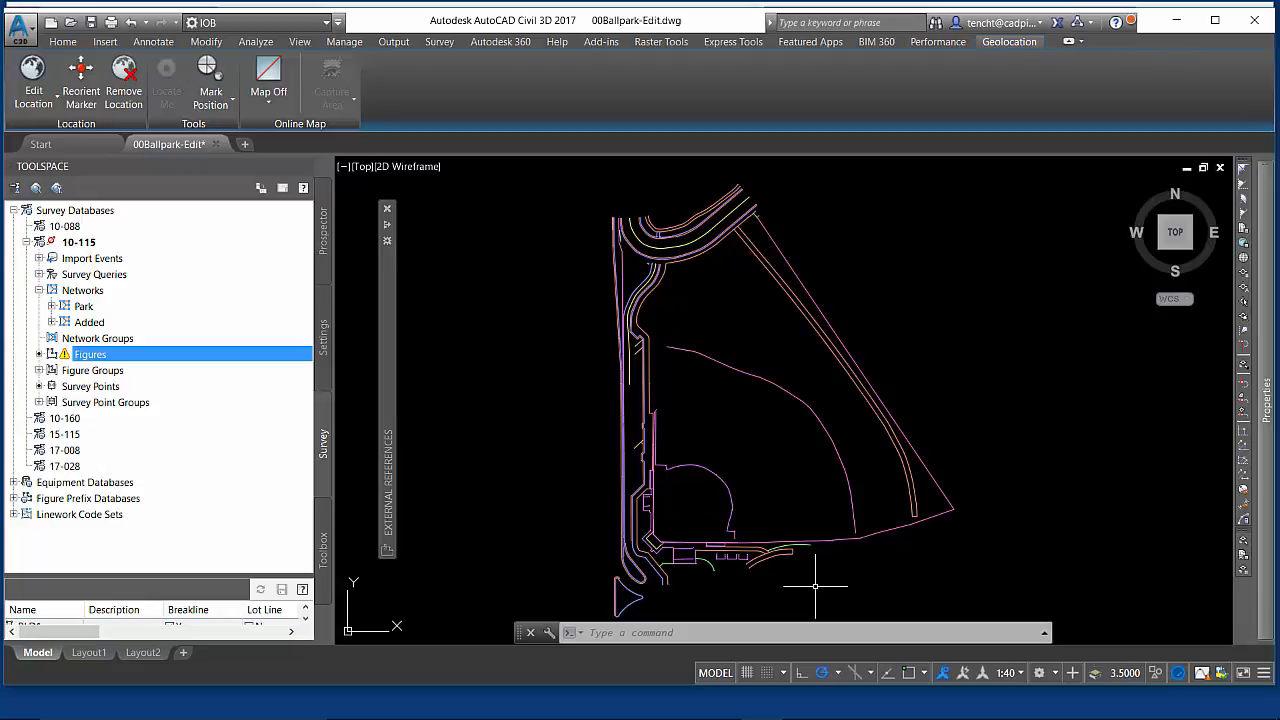
# - Review the AEC Editor export-to-AutoCAD settings in Options, then apply and close
pyautogui.rightClick(780, 633)
pyautogui.click(828, 614)
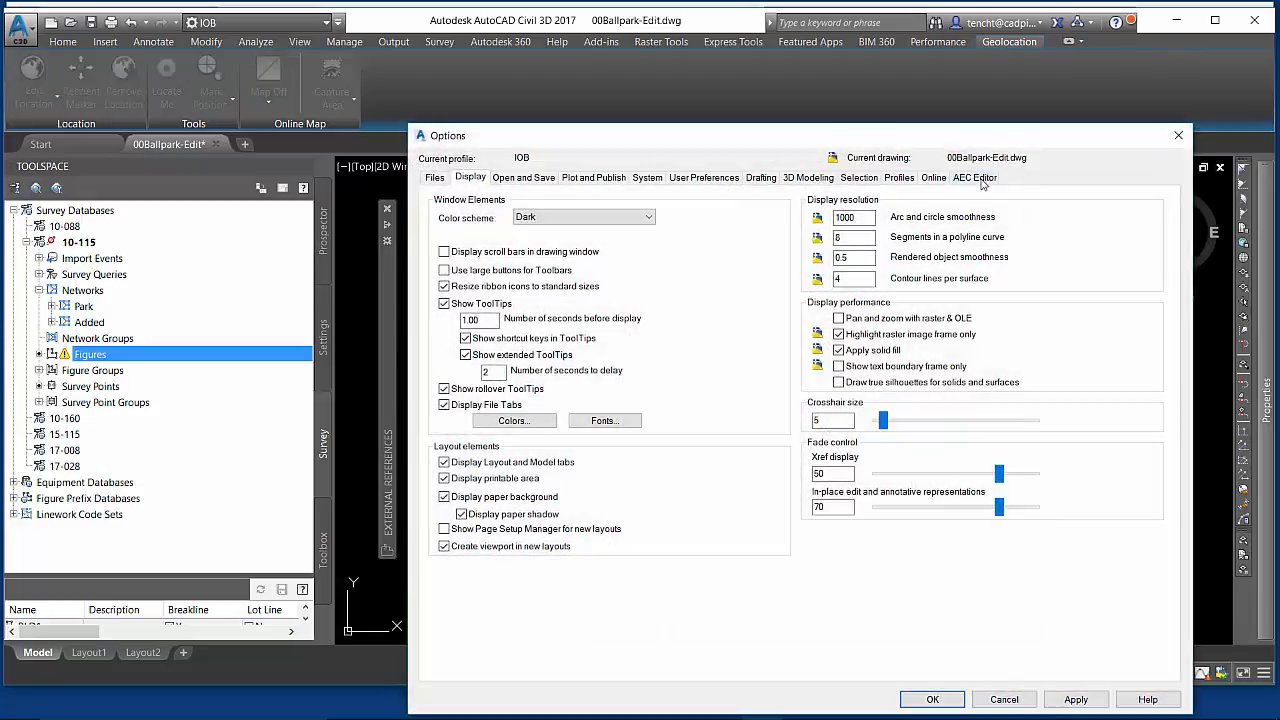
pyautogui.click(975, 178)
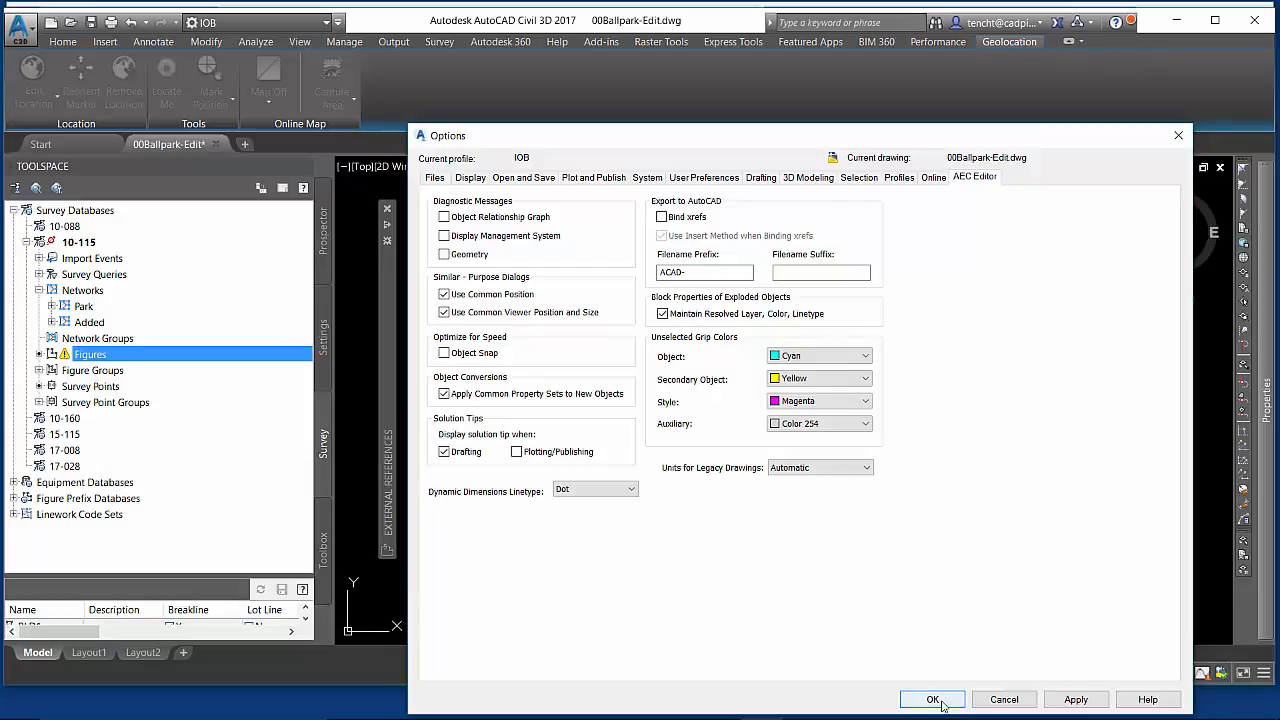
pyautogui.click(1076, 699)
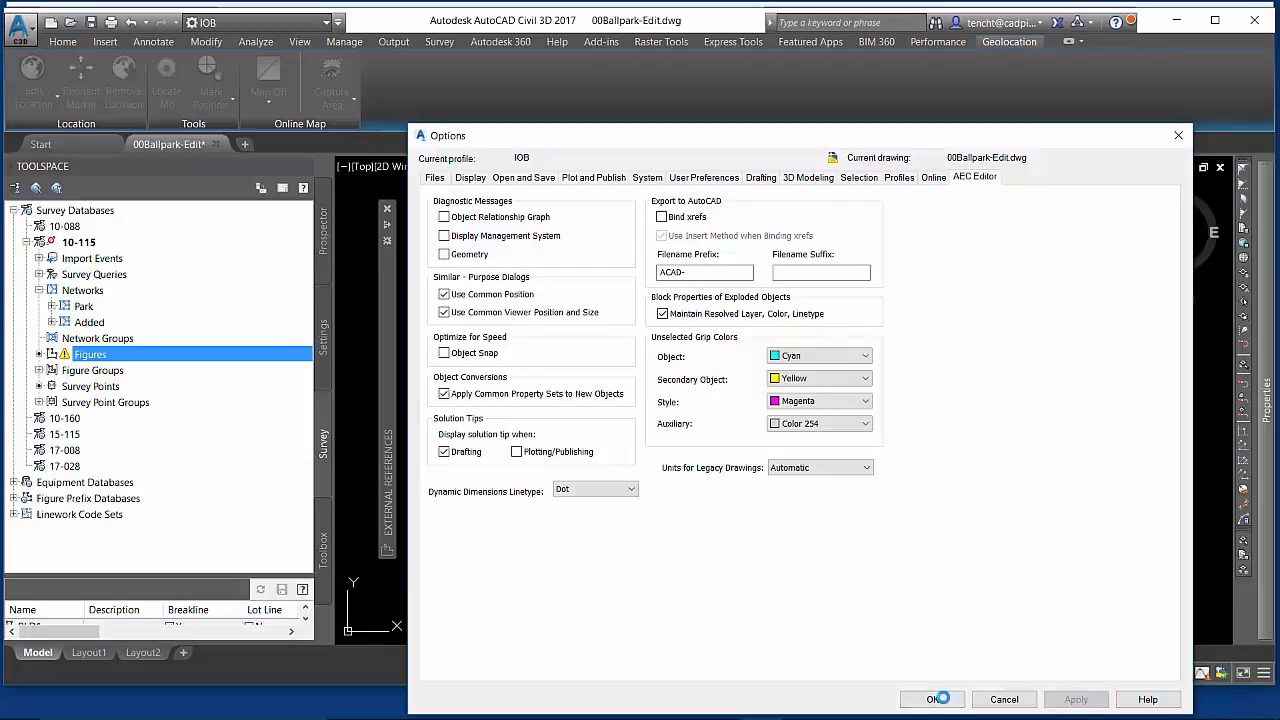
pyautogui.click(933, 699)
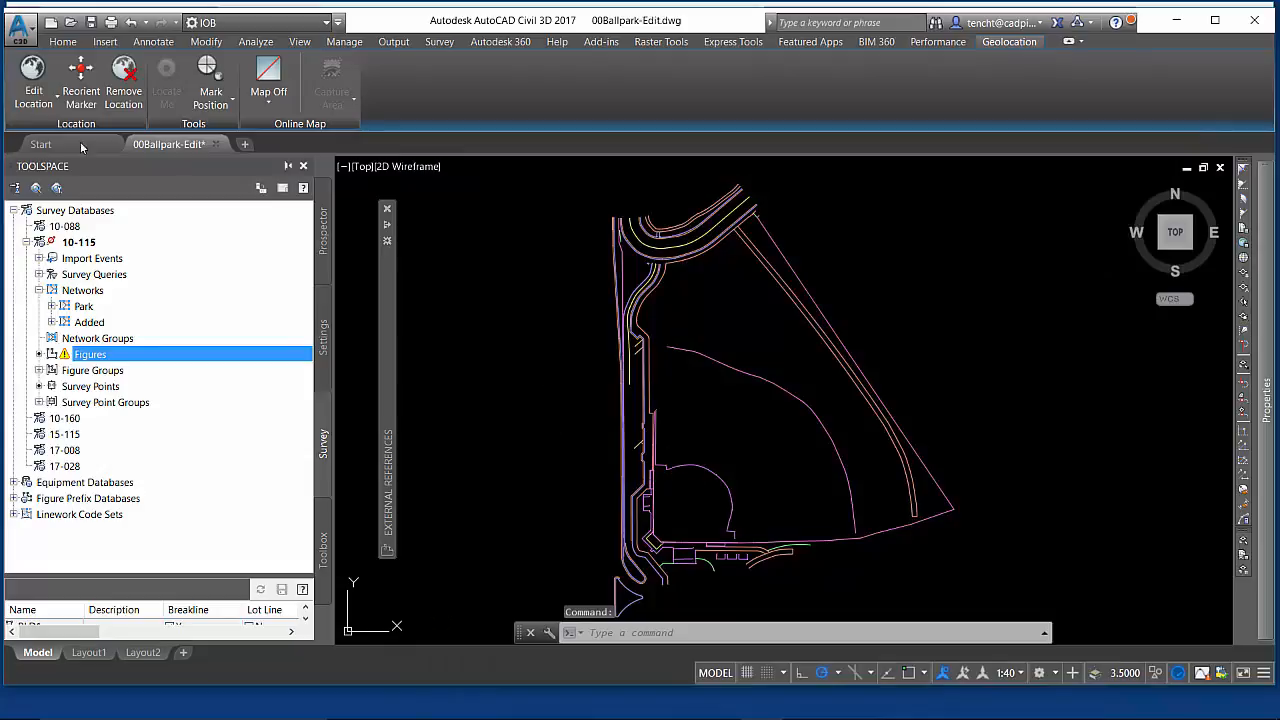
# - Start the Export Civil 3D Drawing command and expand the current drawing's entry to review its Model space
pyautogui.click(20, 30)
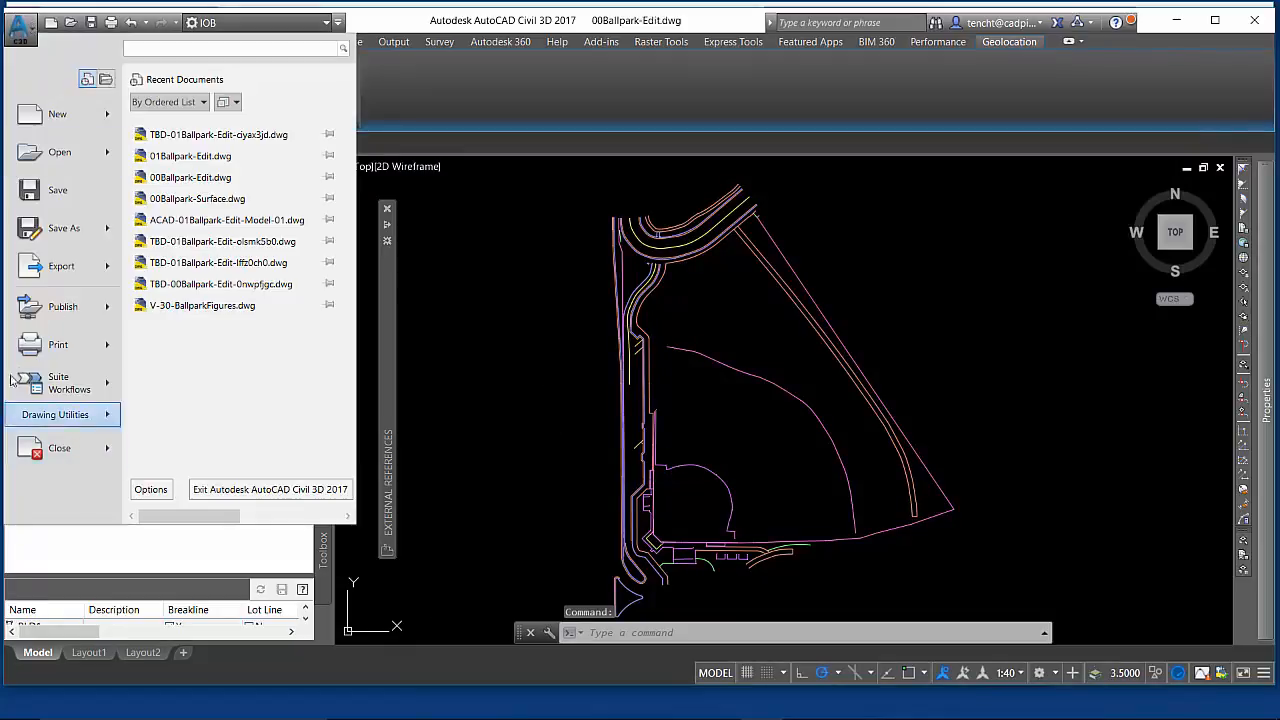
pyautogui.moveTo(47, 273)
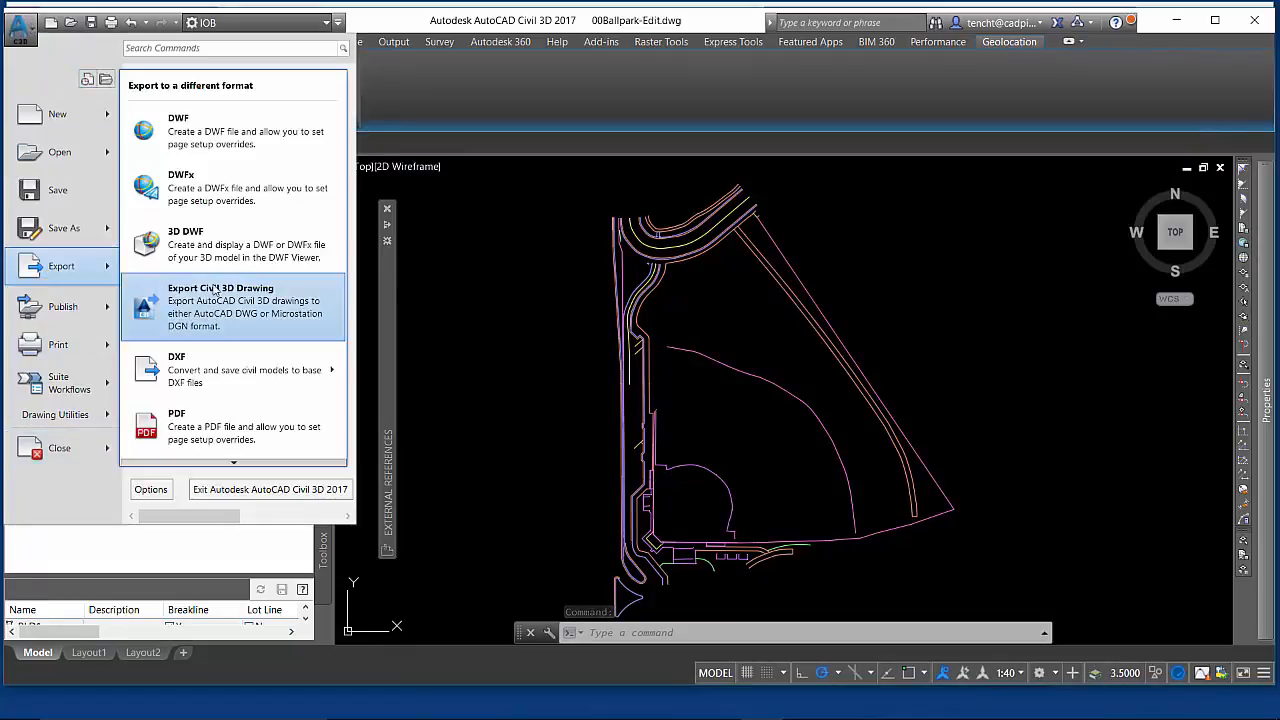
pyautogui.click(213, 290)
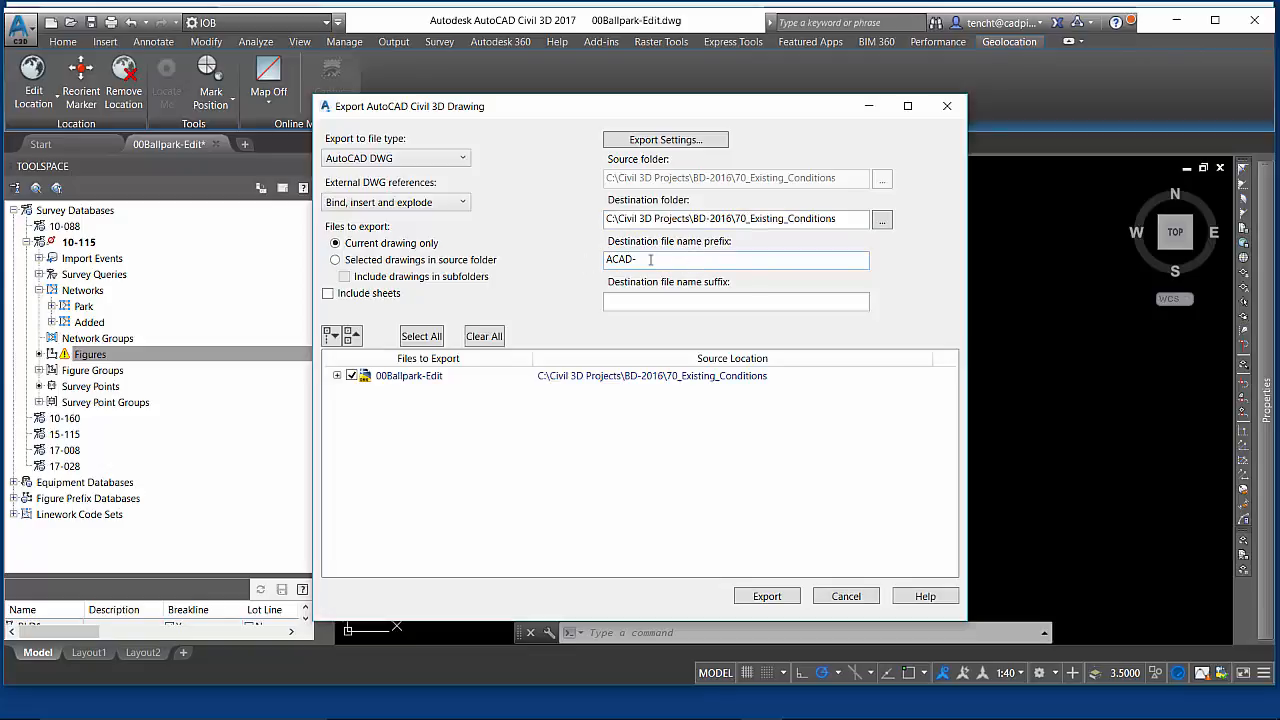
pyautogui.click(337, 376)
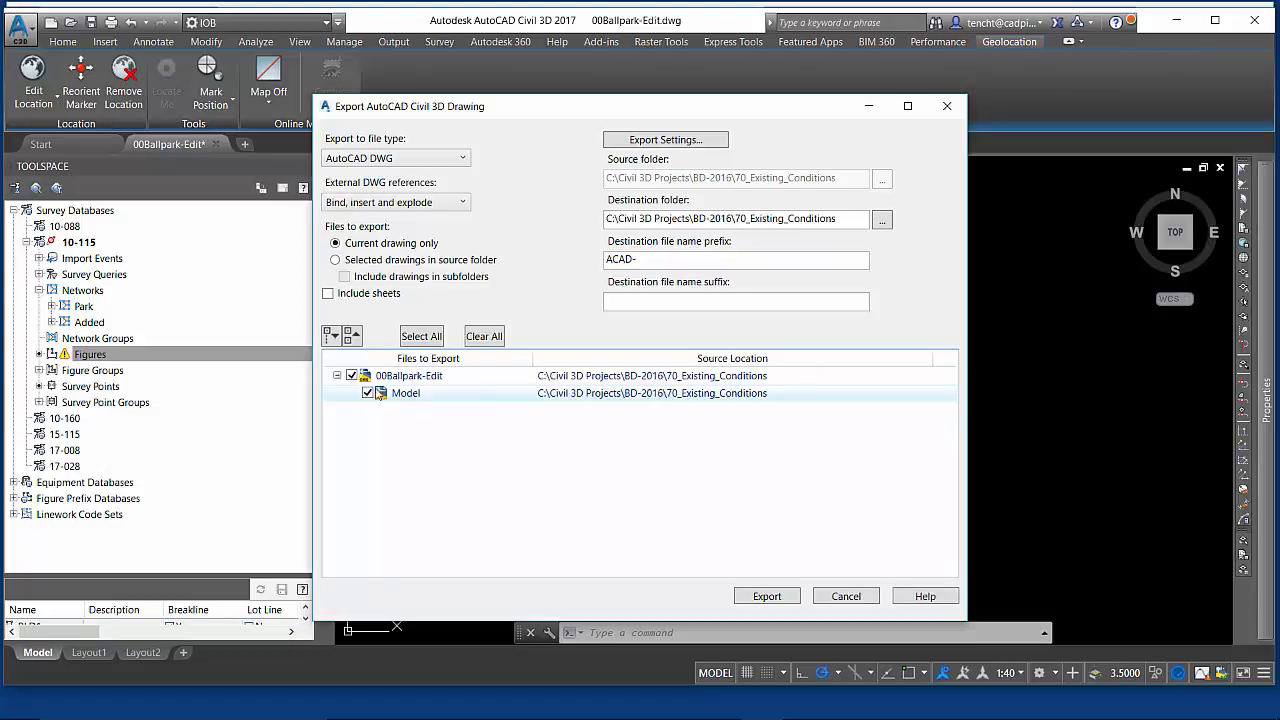
pyautogui.click(337, 376)
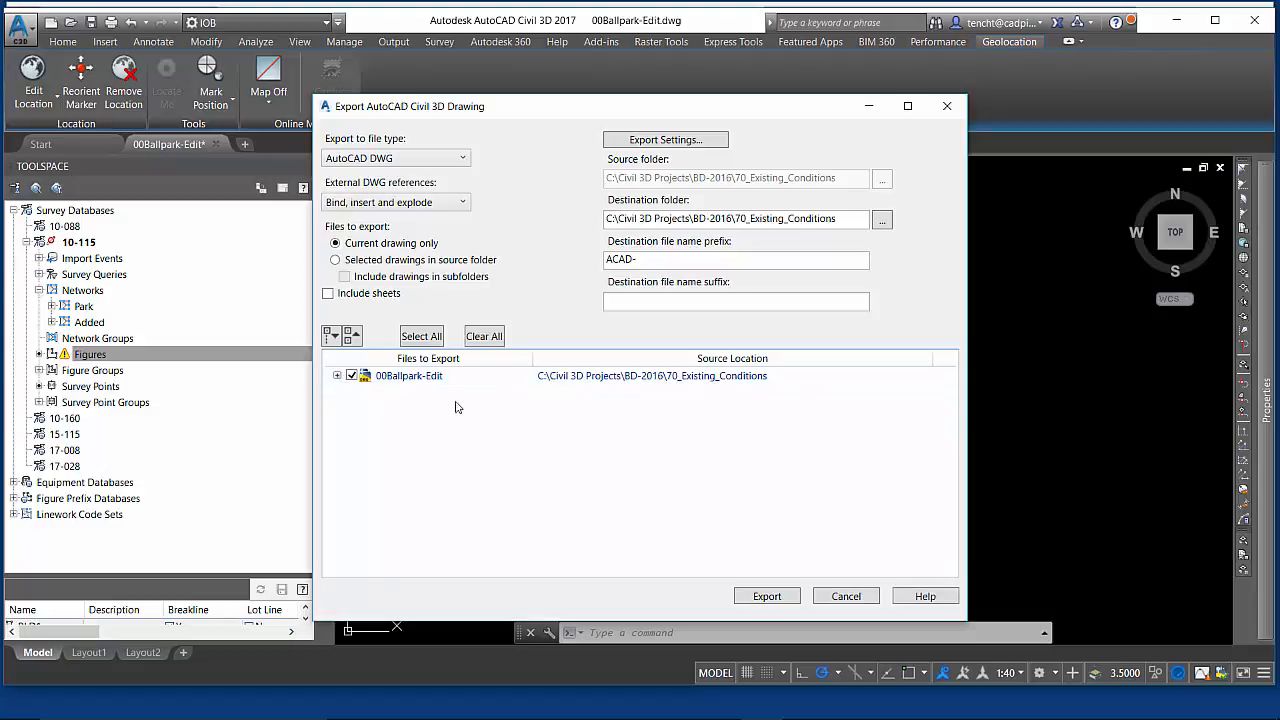
# - Review the export settings, keeping the DWG file version at Current
pyautogui.click(683, 140)
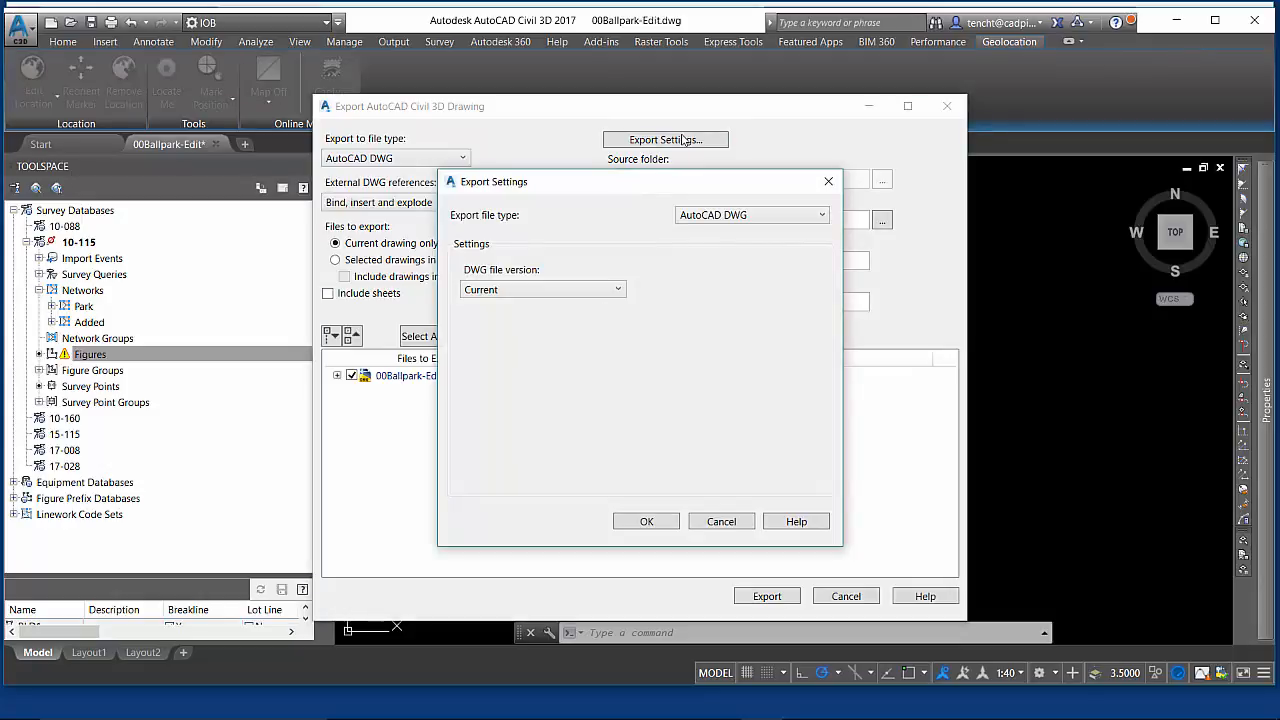
pyautogui.click(619, 290)
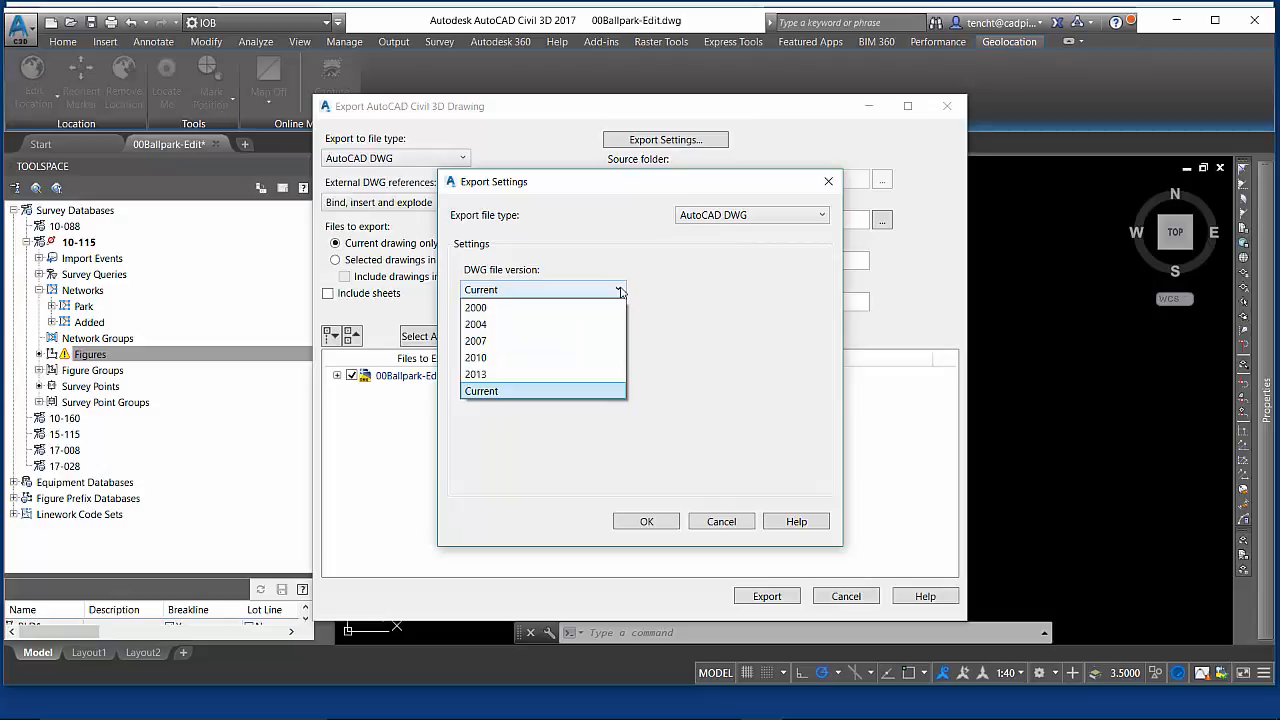
pyautogui.click(586, 271)
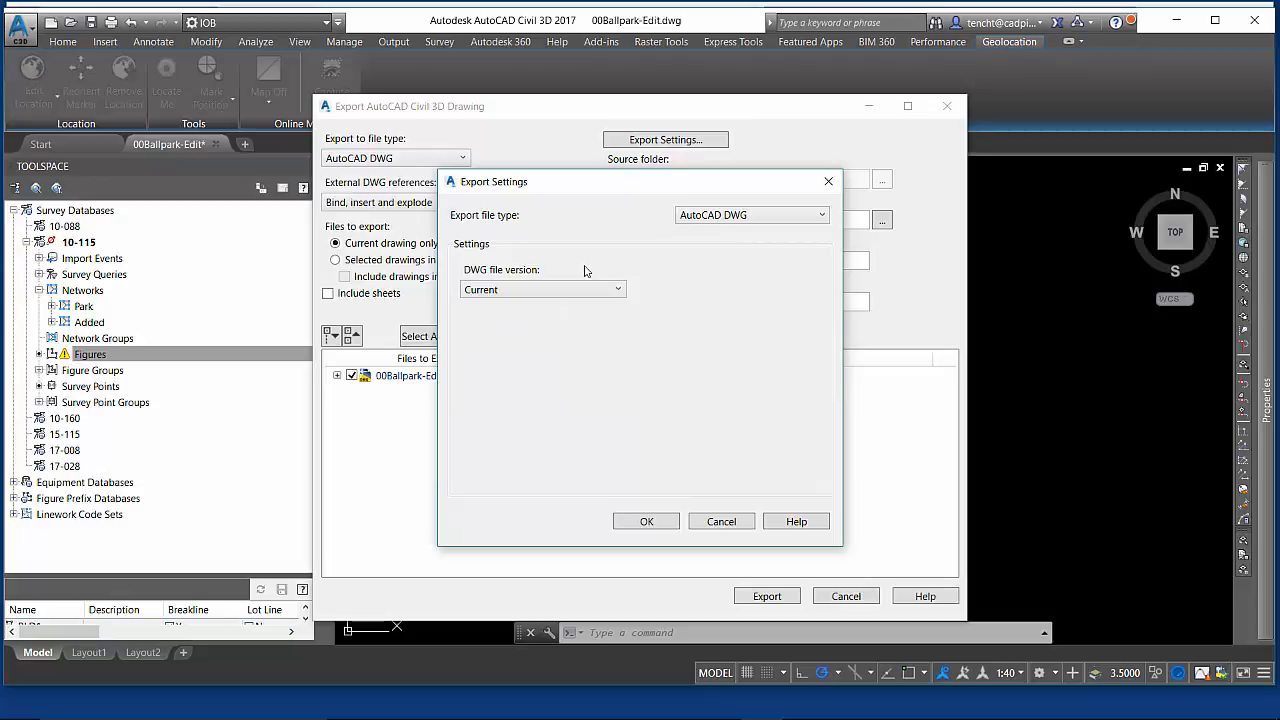
pyautogui.click(647, 521)
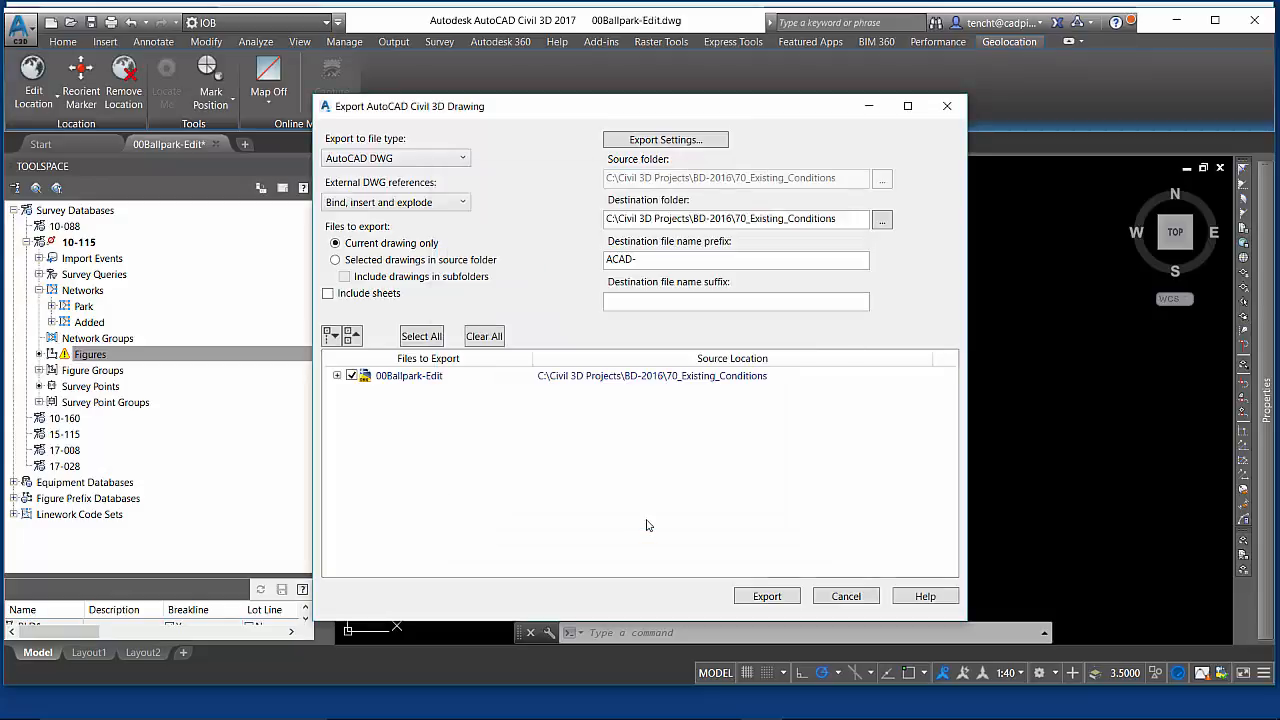
# - Export the drawing as AutoCAD DWG, replacing the existing exported file, then close the export dialog
pyautogui.click(462, 160)
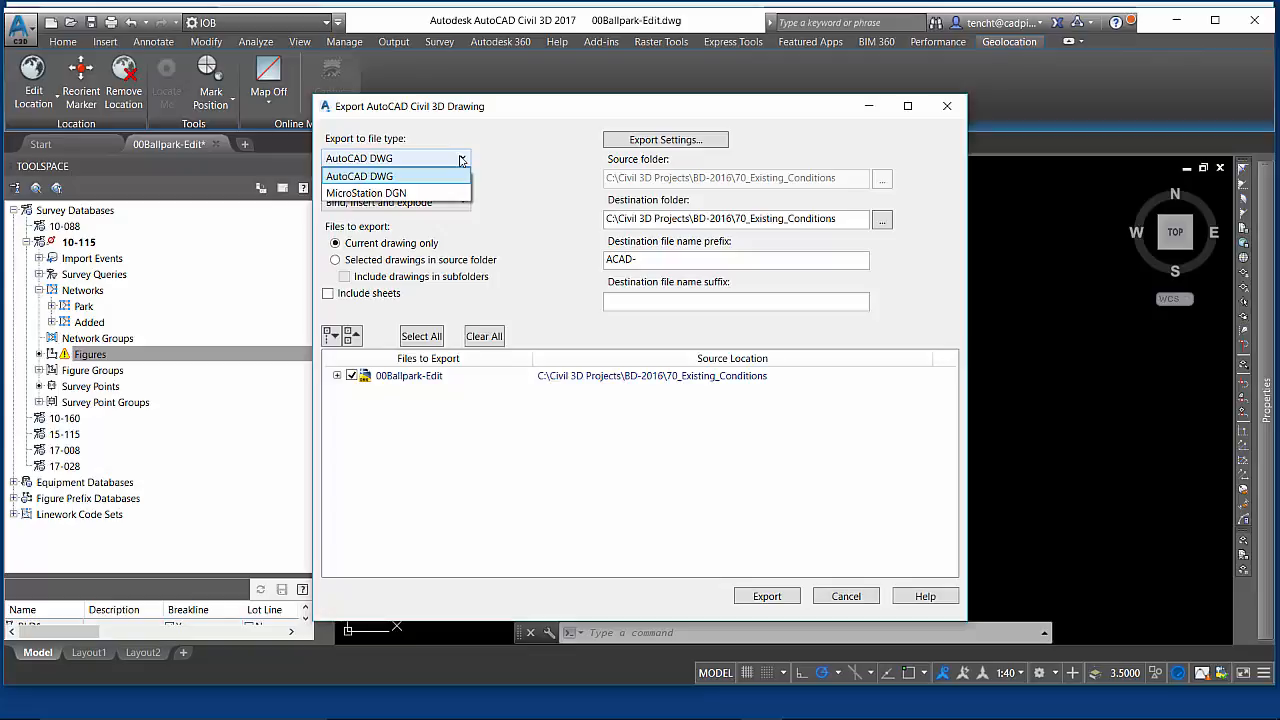
pyautogui.click(518, 119)
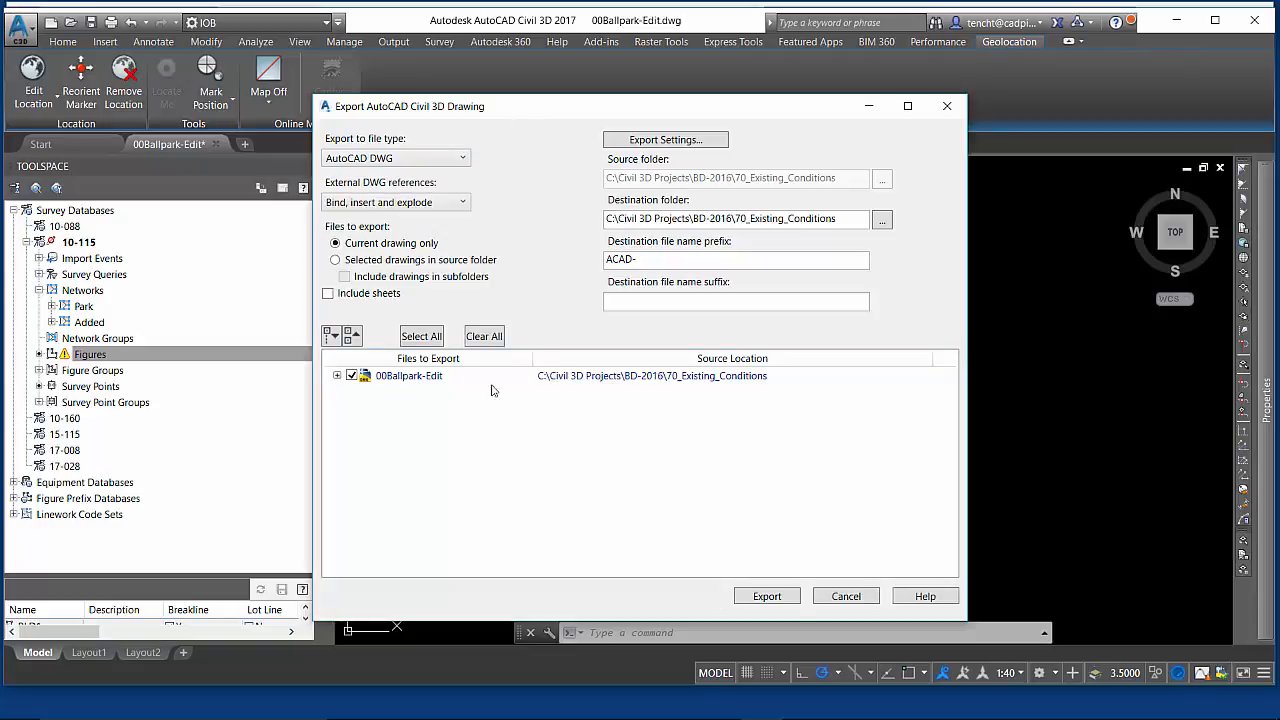
pyautogui.click(779, 598)
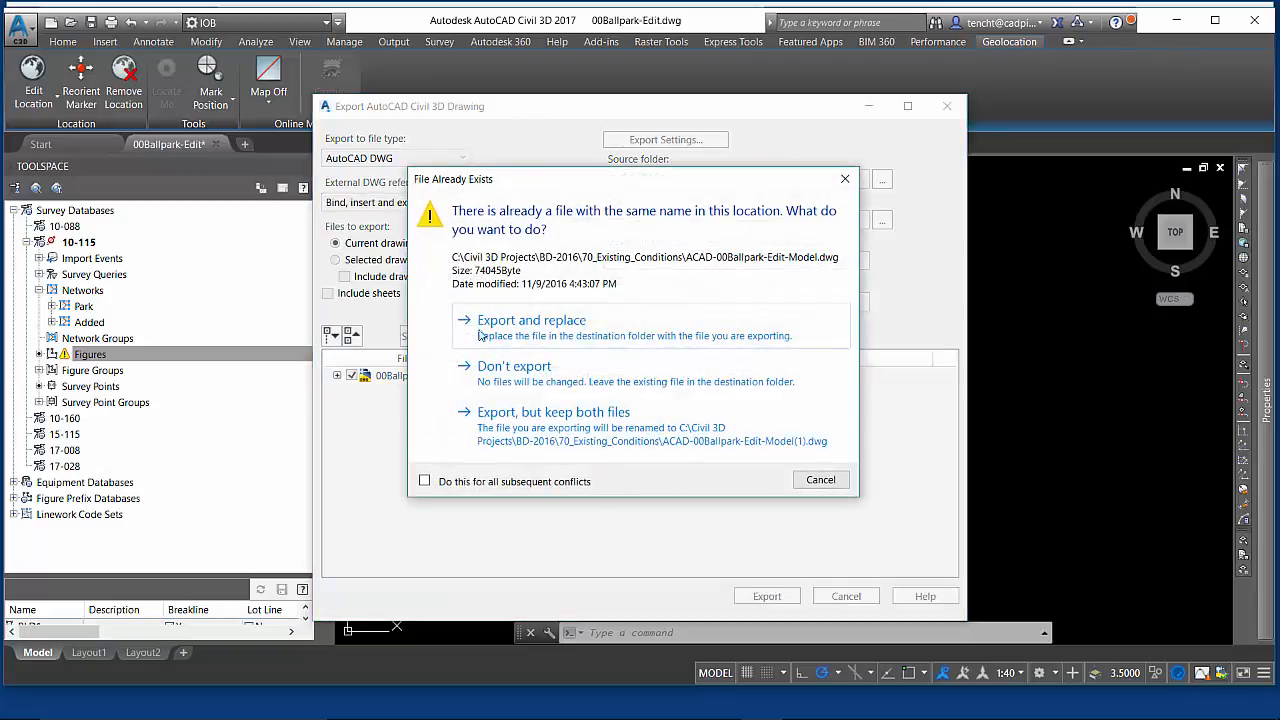
pyautogui.click(527, 330)
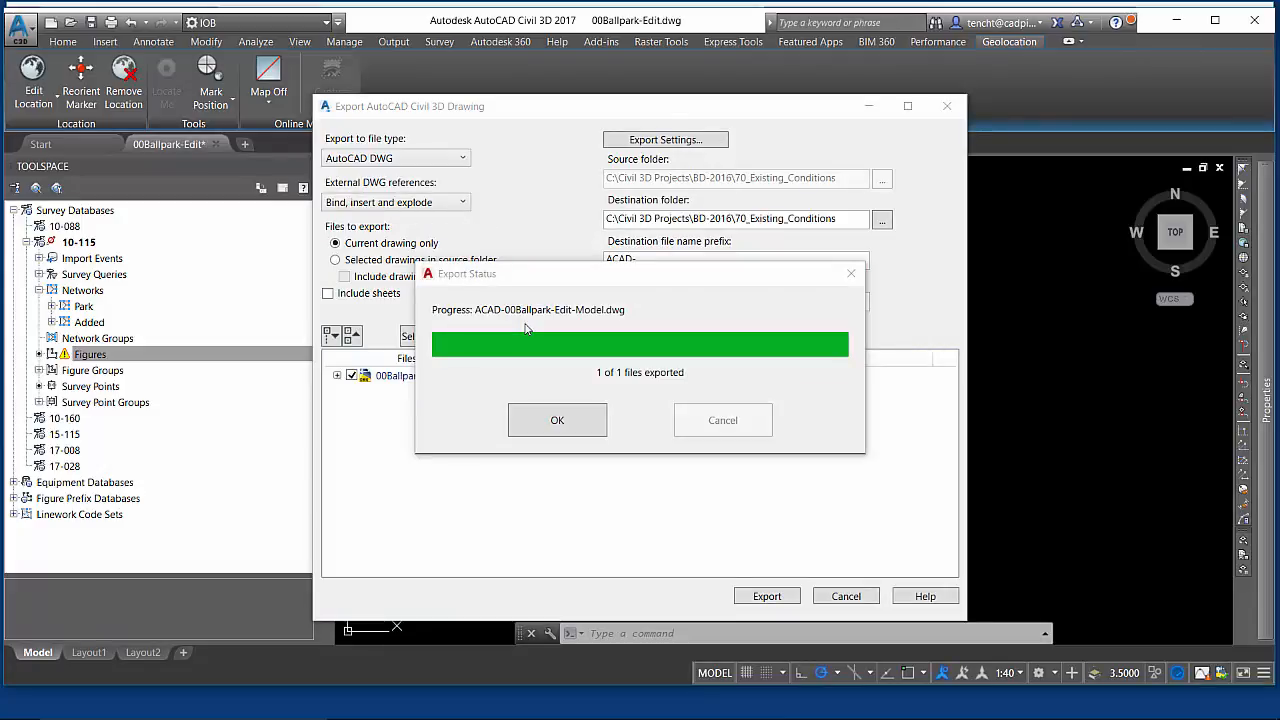
pyautogui.click(557, 421)
pyautogui.click(946, 106)
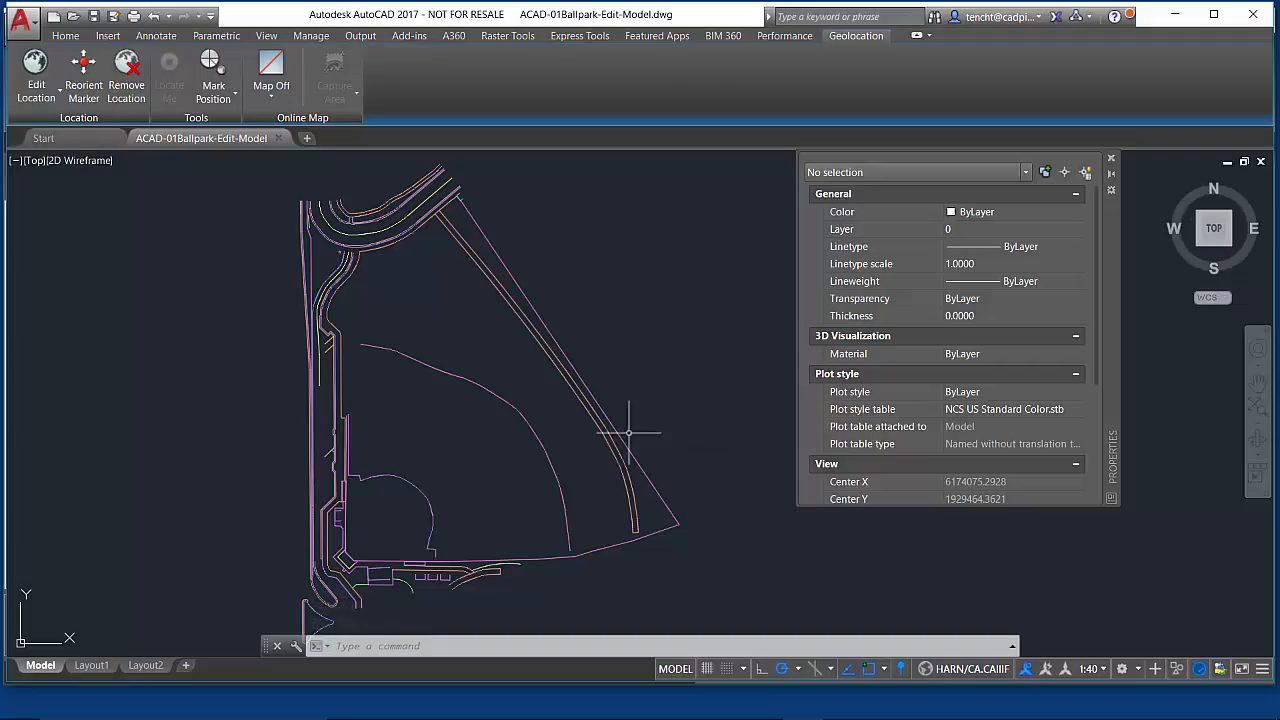
# - Set the color of all objects in the exported drawing to ByLayer
pyautogui.click(504, 264)
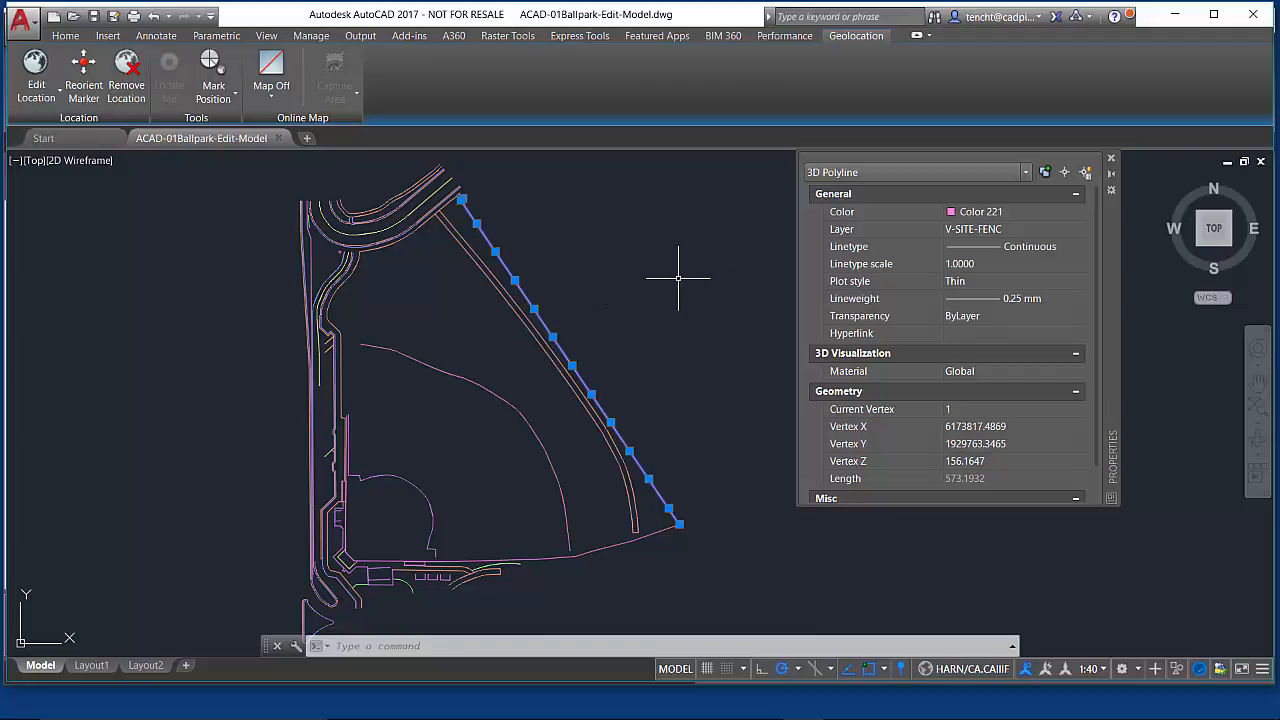
pyautogui.press('Escape')
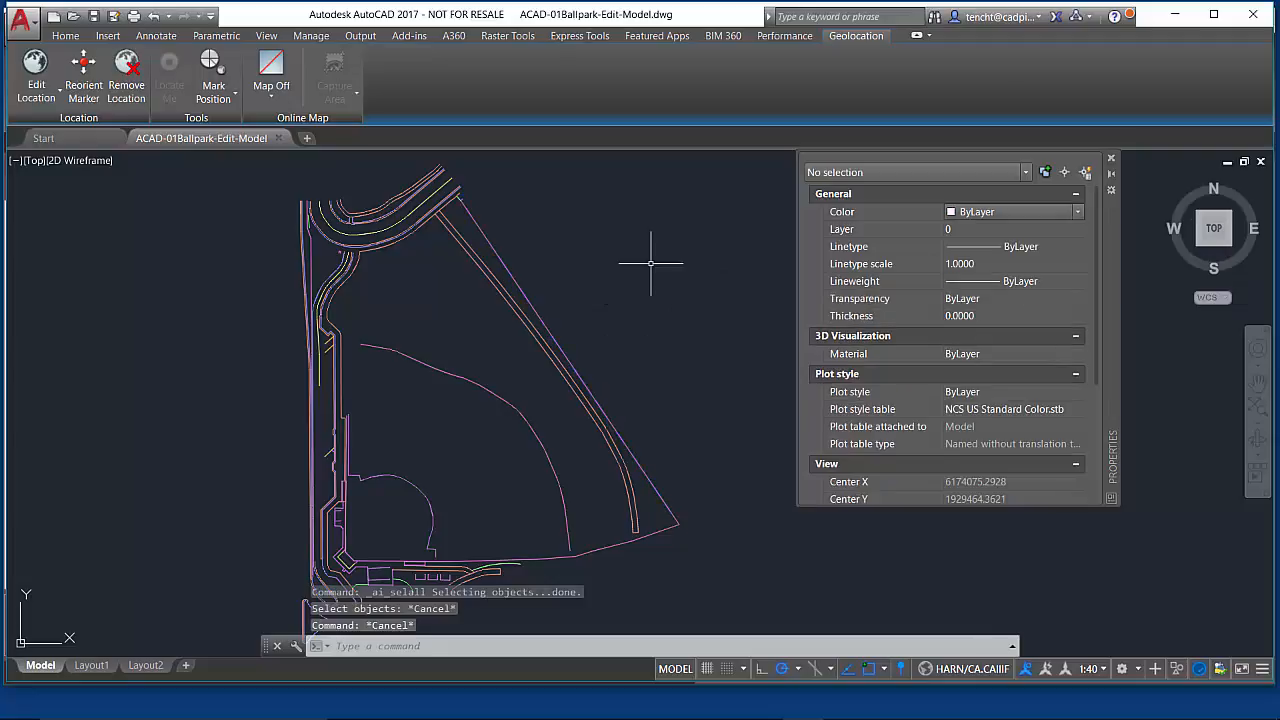
pyautogui.hotkey('ctrl', 'a')
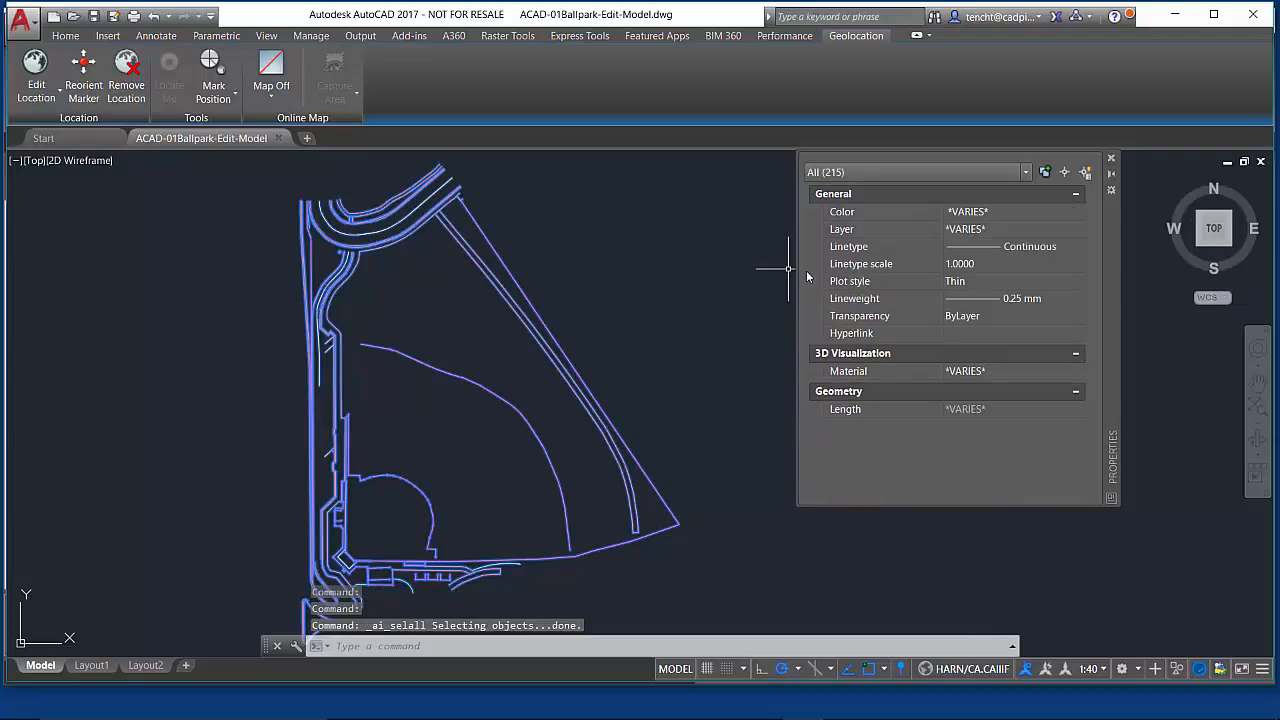
pyautogui.click(1050, 211)
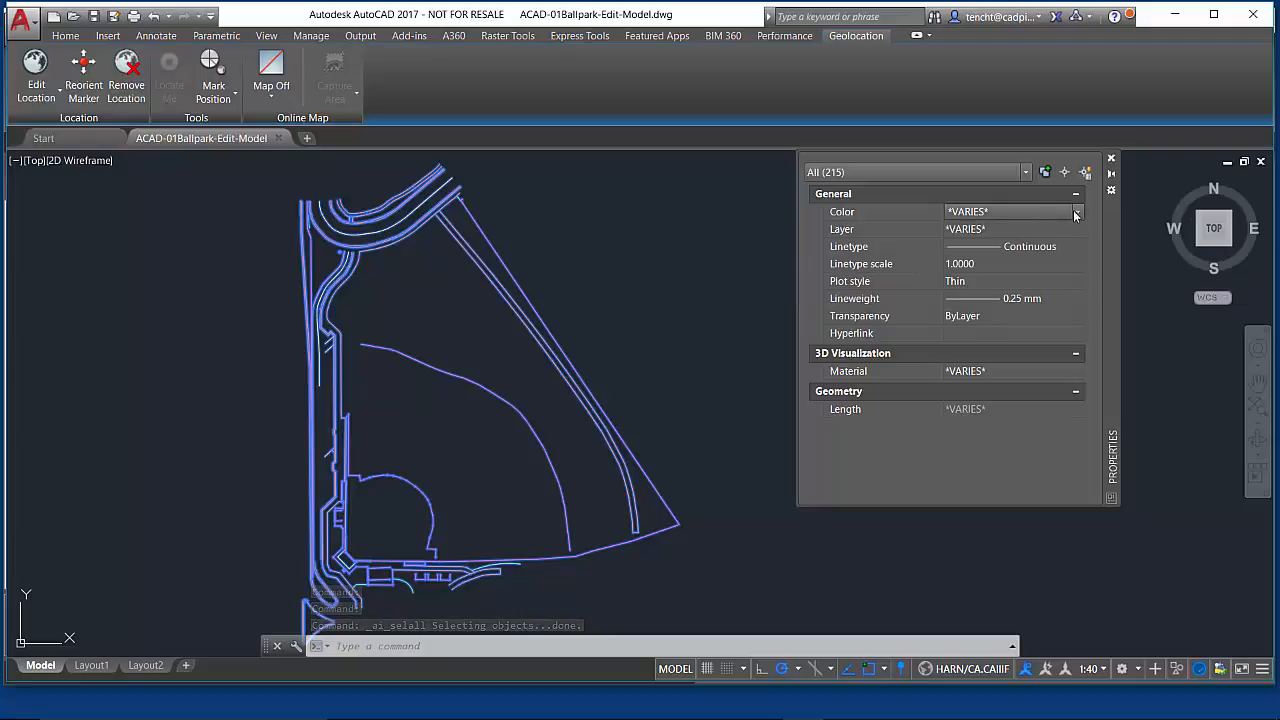
pyautogui.click(1076, 213)
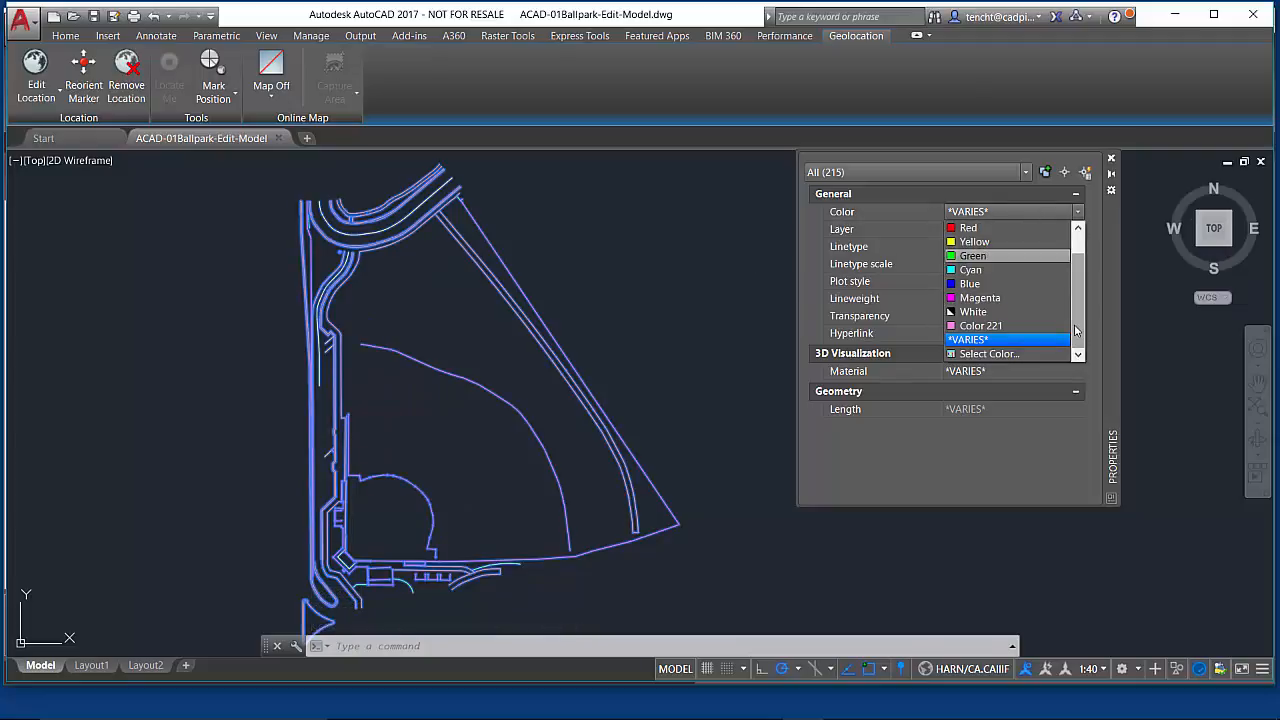
pyautogui.scroll(1, 1076, 330)
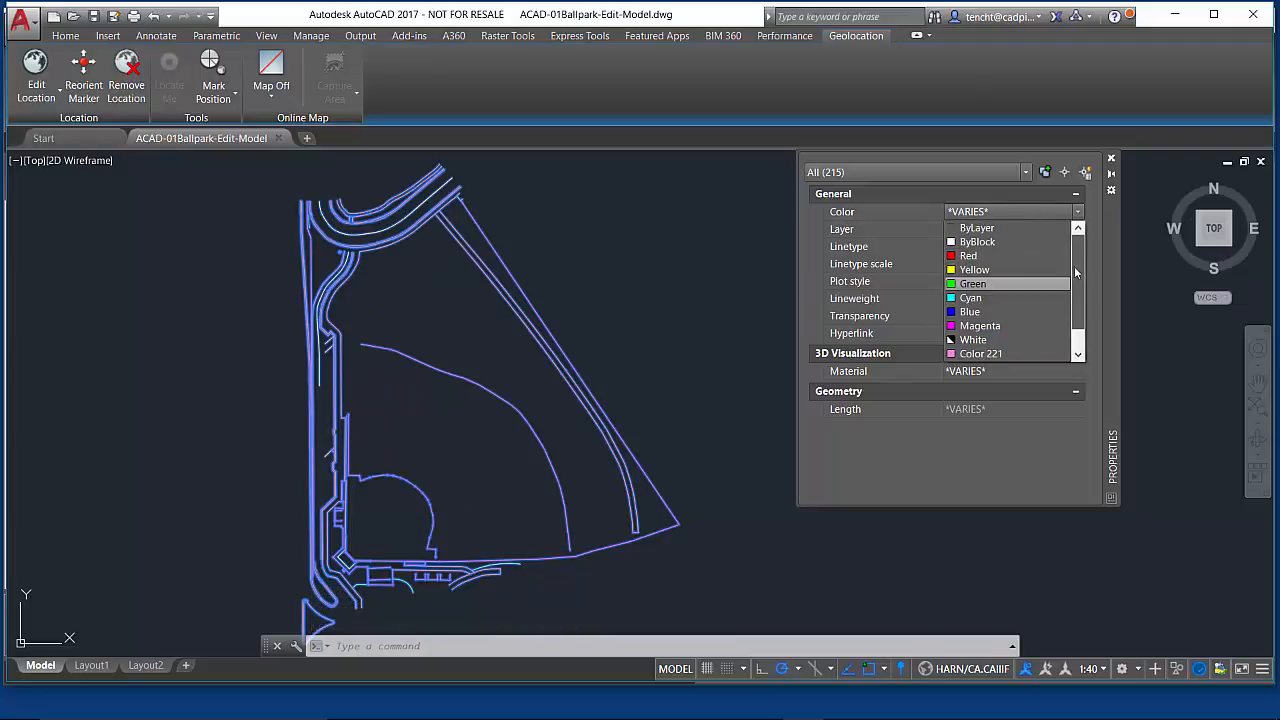
pyautogui.click(994, 229)
pyautogui.press('Escape')
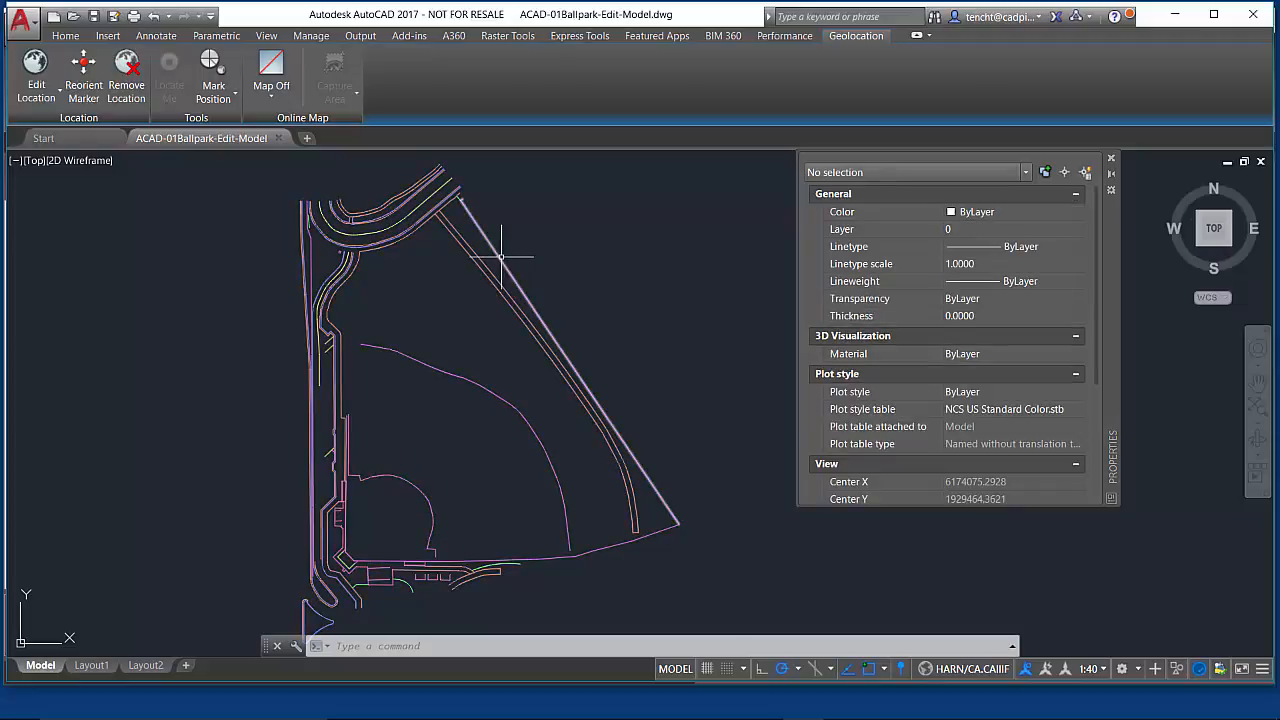
# - Inspect the fence polyline's properties and zoom into the northern corner of the site
pyautogui.click(501, 256)
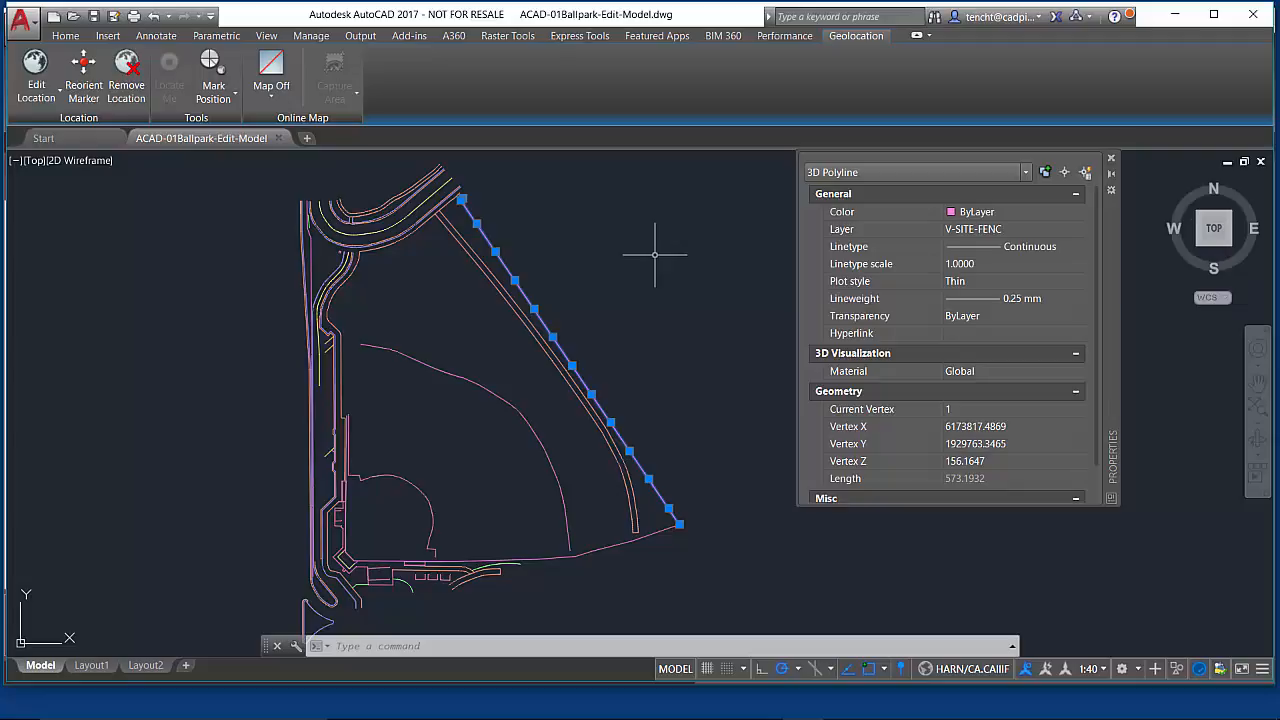
pyautogui.press('Escape')
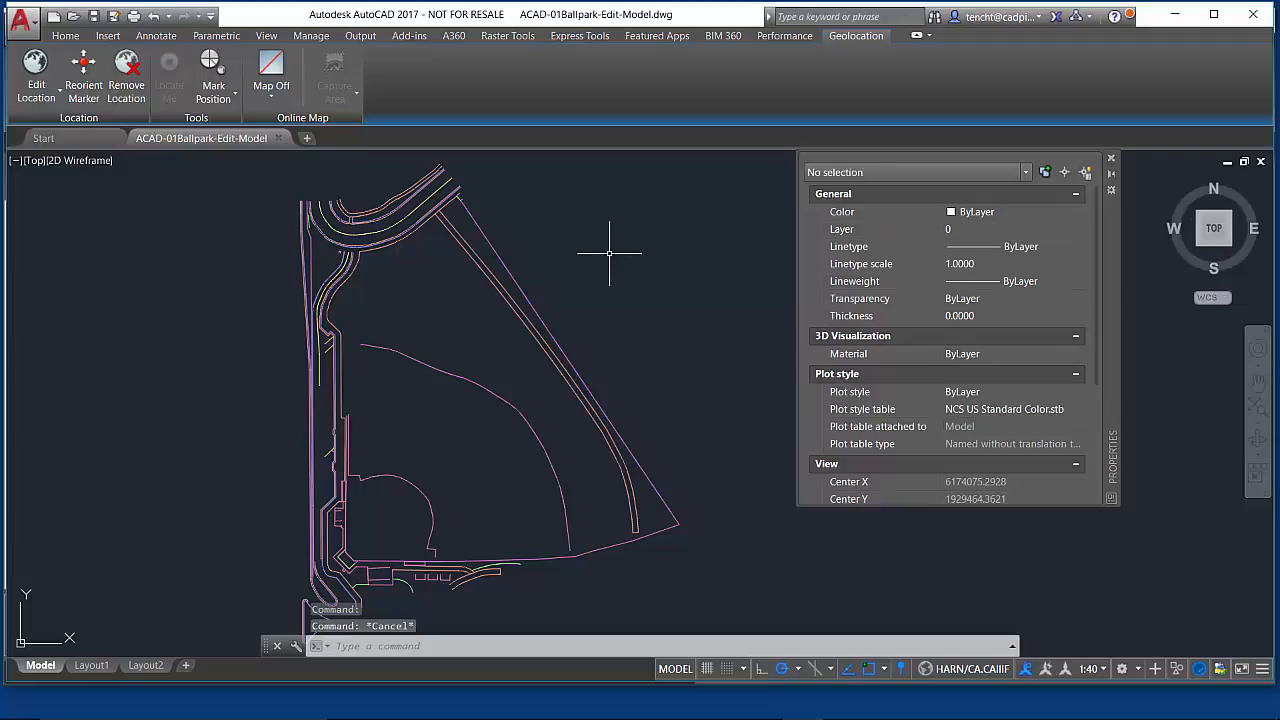
pyautogui.scroll(5, 297, 224)
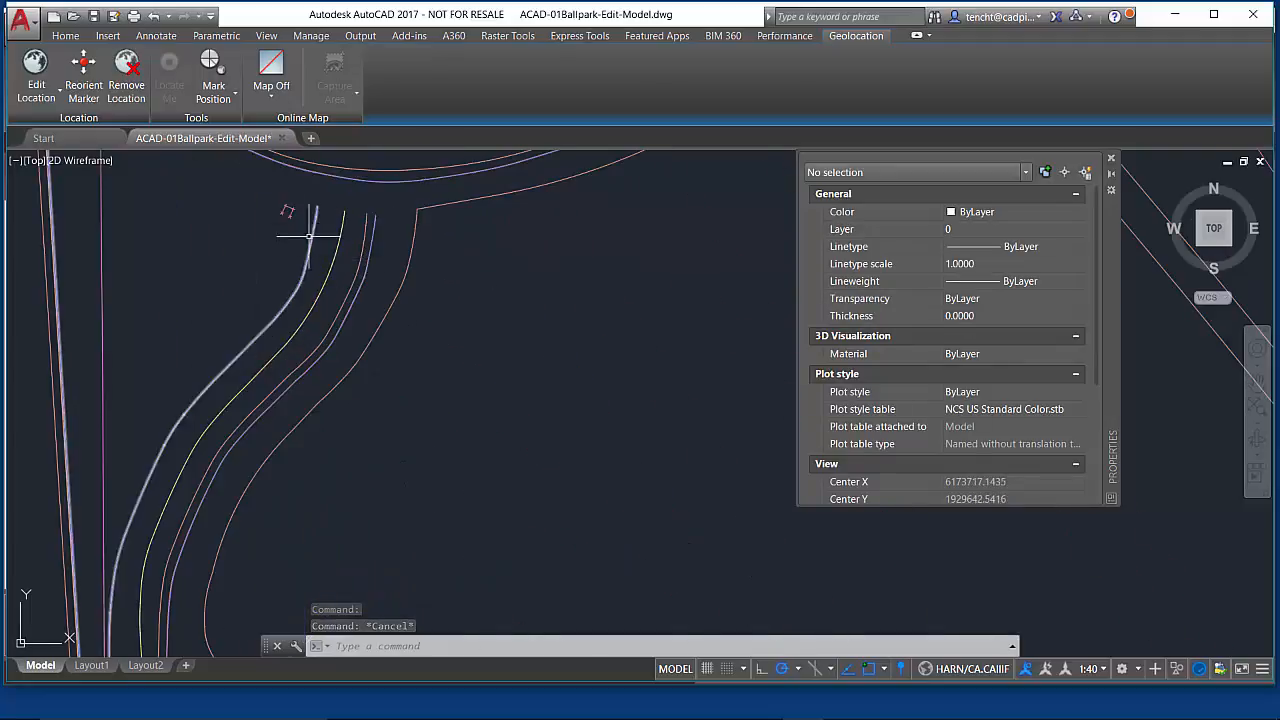
pyautogui.scroll(4, 297, 224)
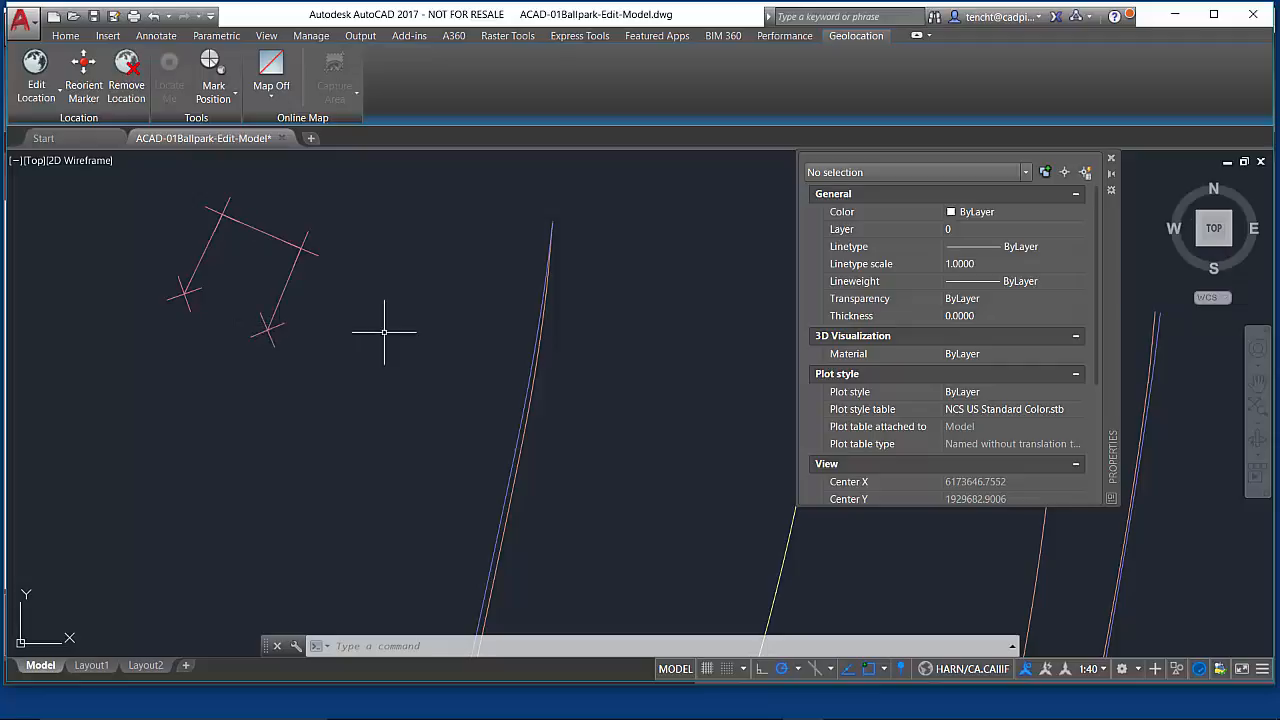
pyautogui.scroll(-5, 440, 397)
pyautogui.scroll(5, 486, 392)
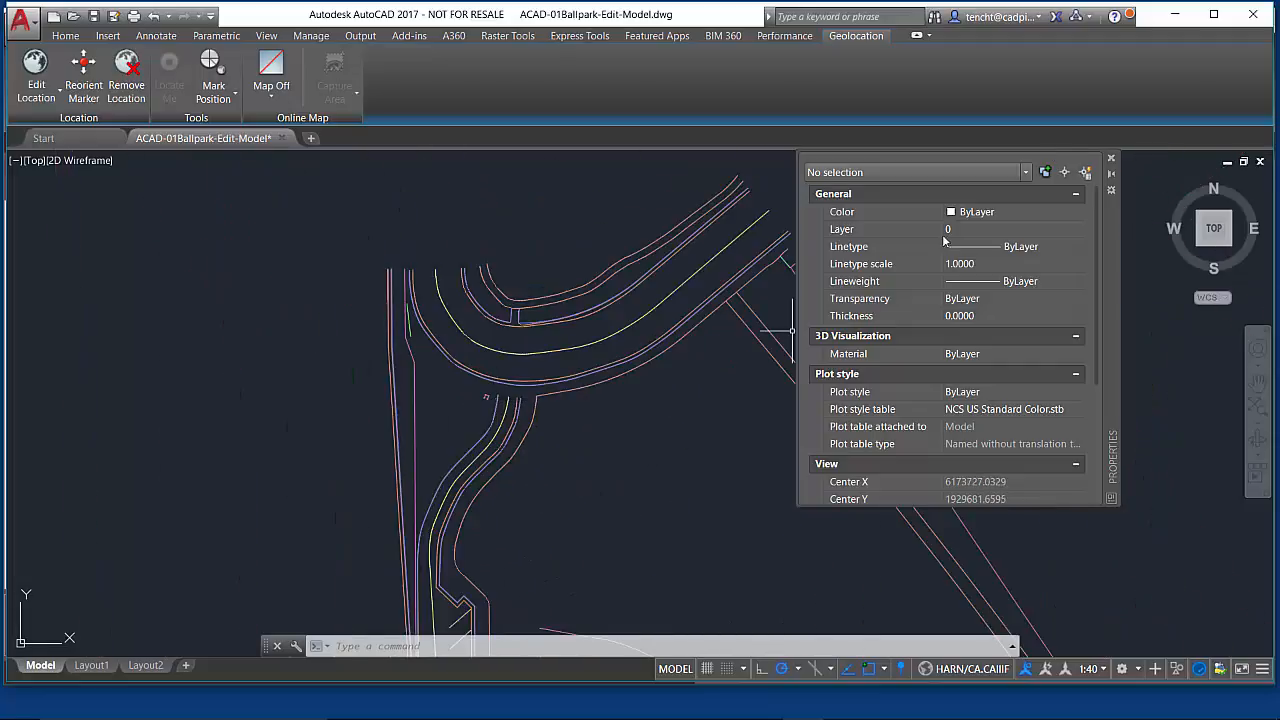
# - Quick-select every Line object in the entire drawing and delete them
pyautogui.click(1087, 173)
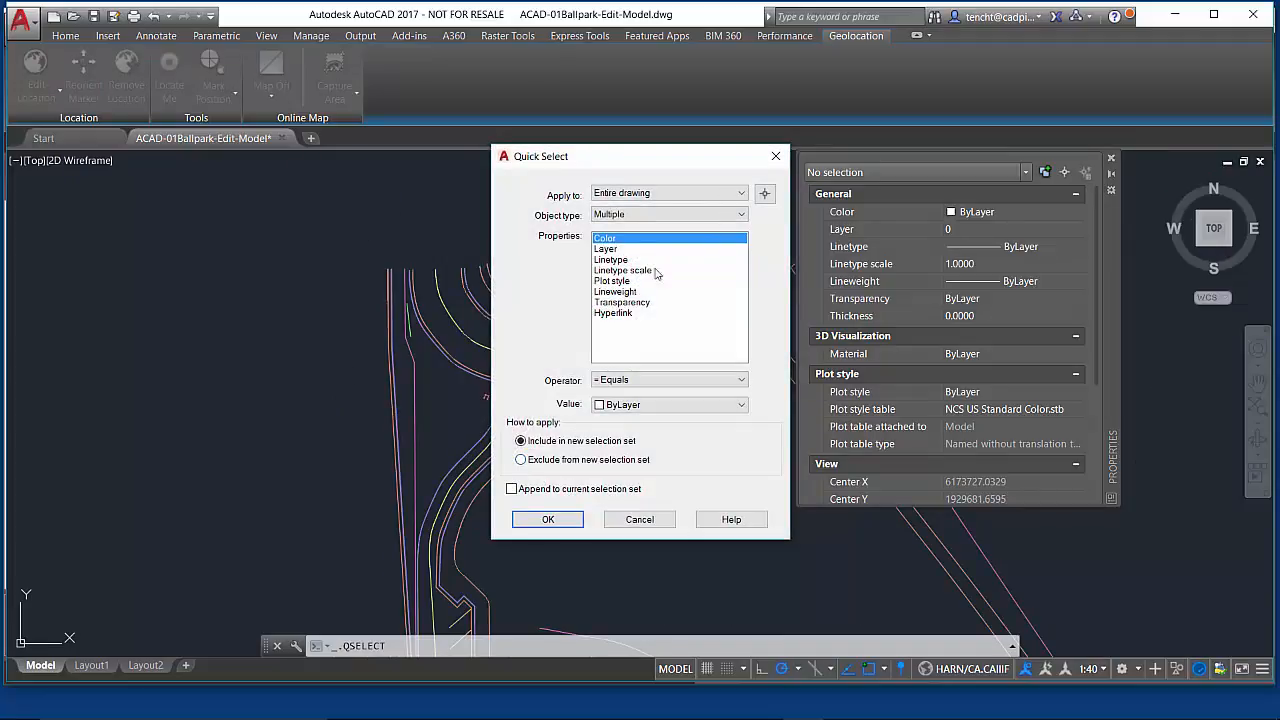
pyautogui.click(742, 214)
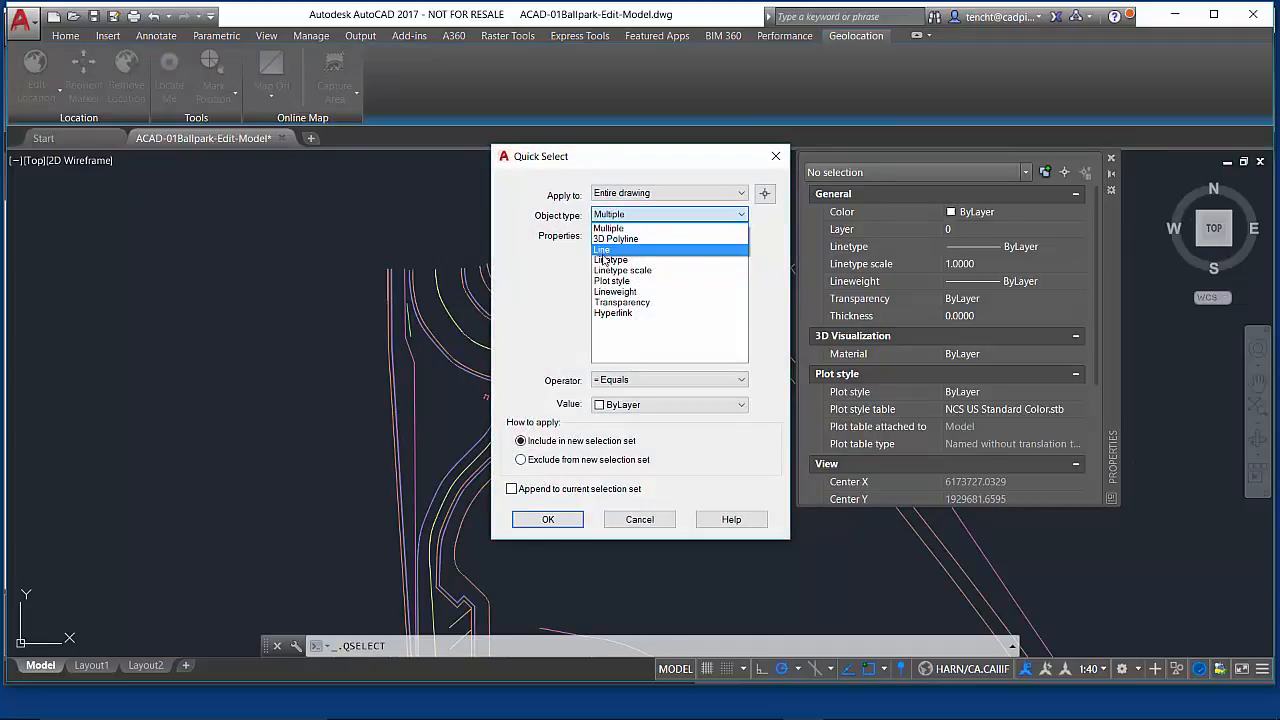
pyautogui.click(603, 255)
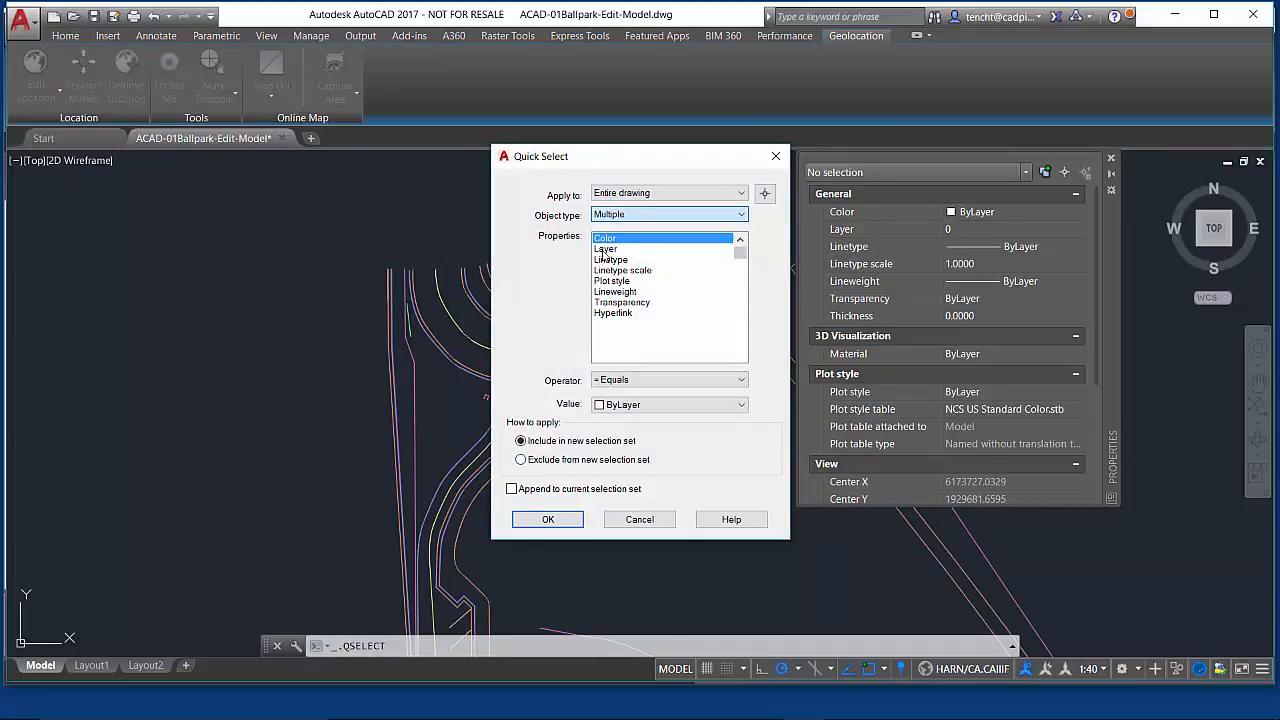
pyautogui.click(741, 381)
pyautogui.click(615, 436)
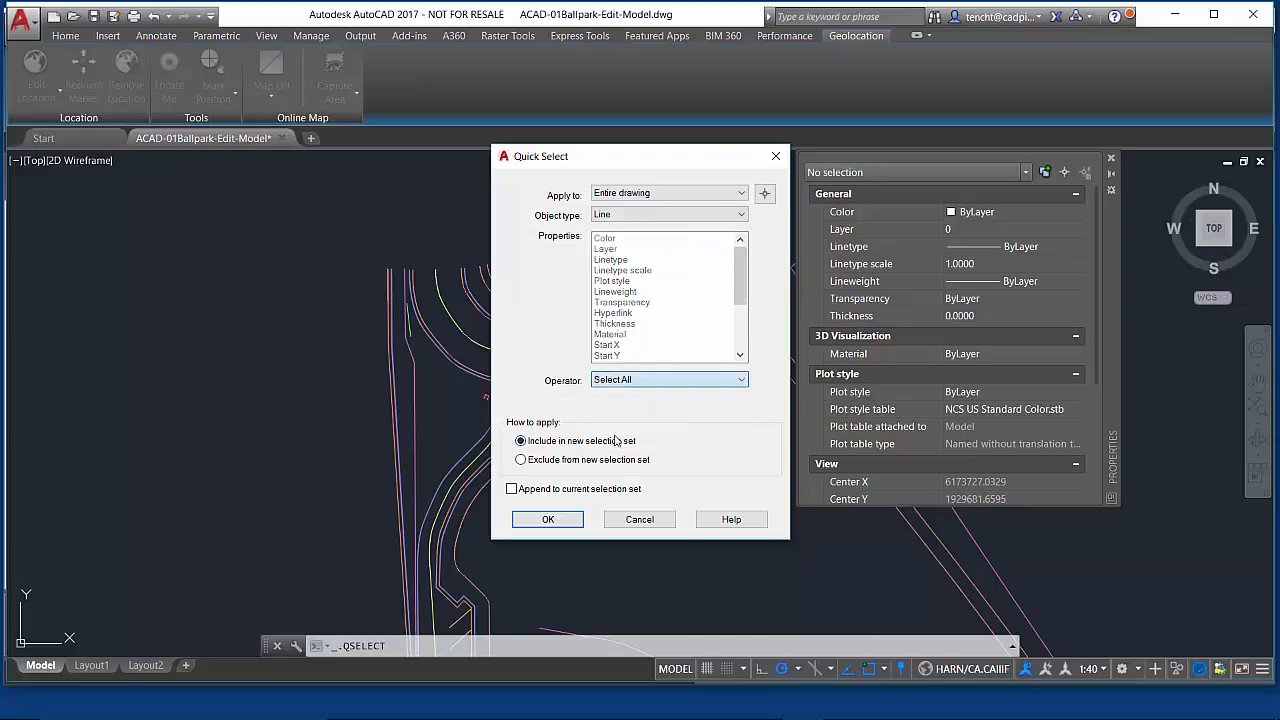
pyautogui.click(548, 519)
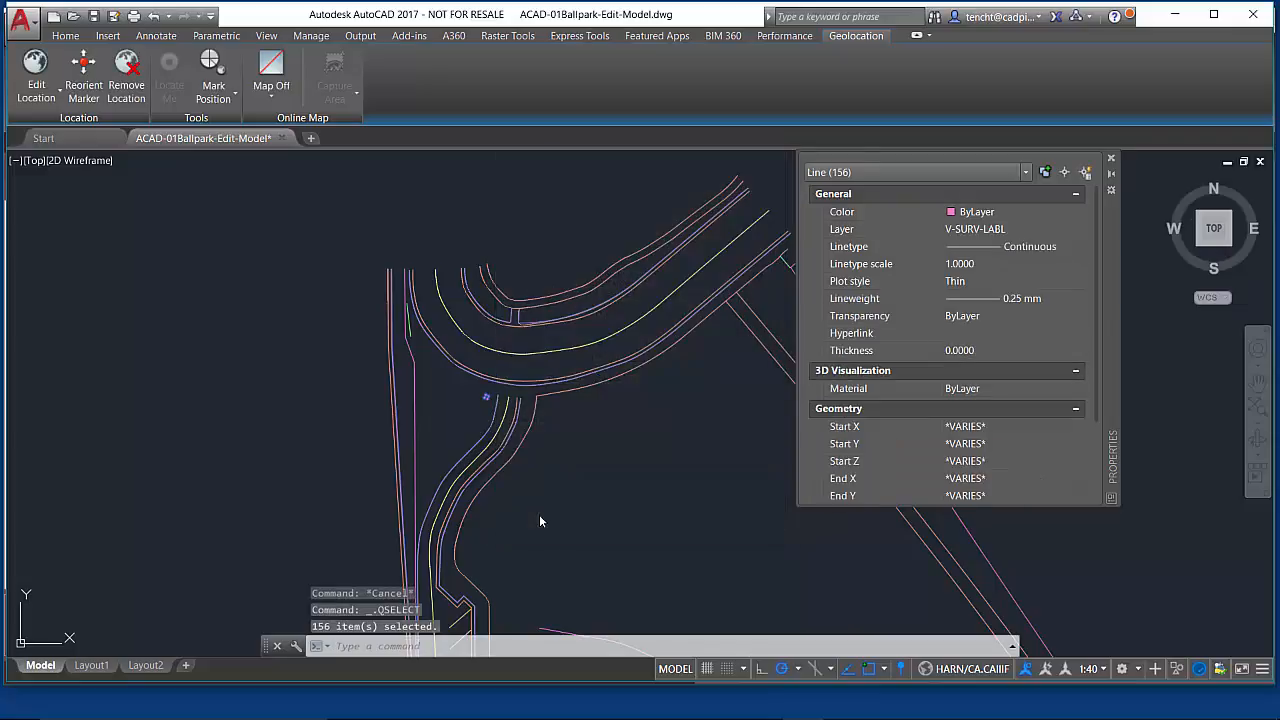
pyautogui.press('Delete')
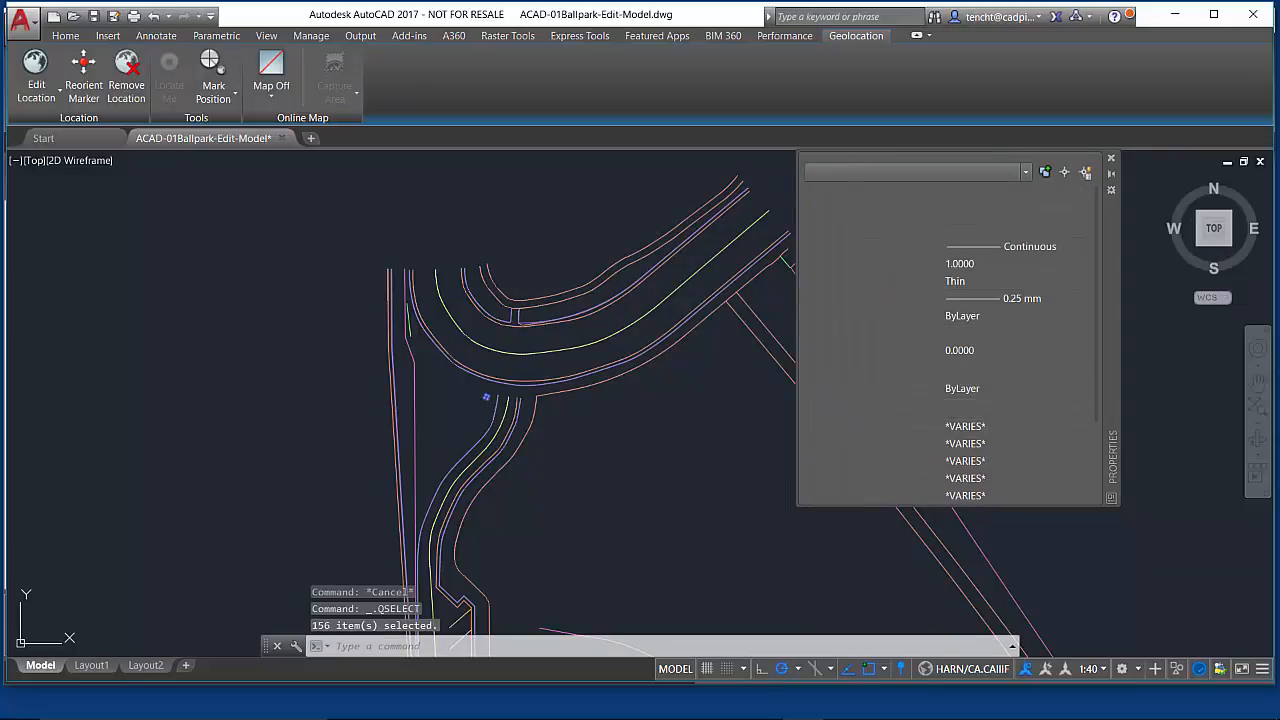
# - Select every object in the exported drawing and flatten it to 2D, keeping hidden lines
pyautogui.scroll(-2, 622, 487)
pyautogui.moveTo(622, 487); pyautogui.dragTo(475, 278, button='middle')
pyautogui.scroll(-2, 533, 390)
pyautogui.scroll(3, 533, 390)
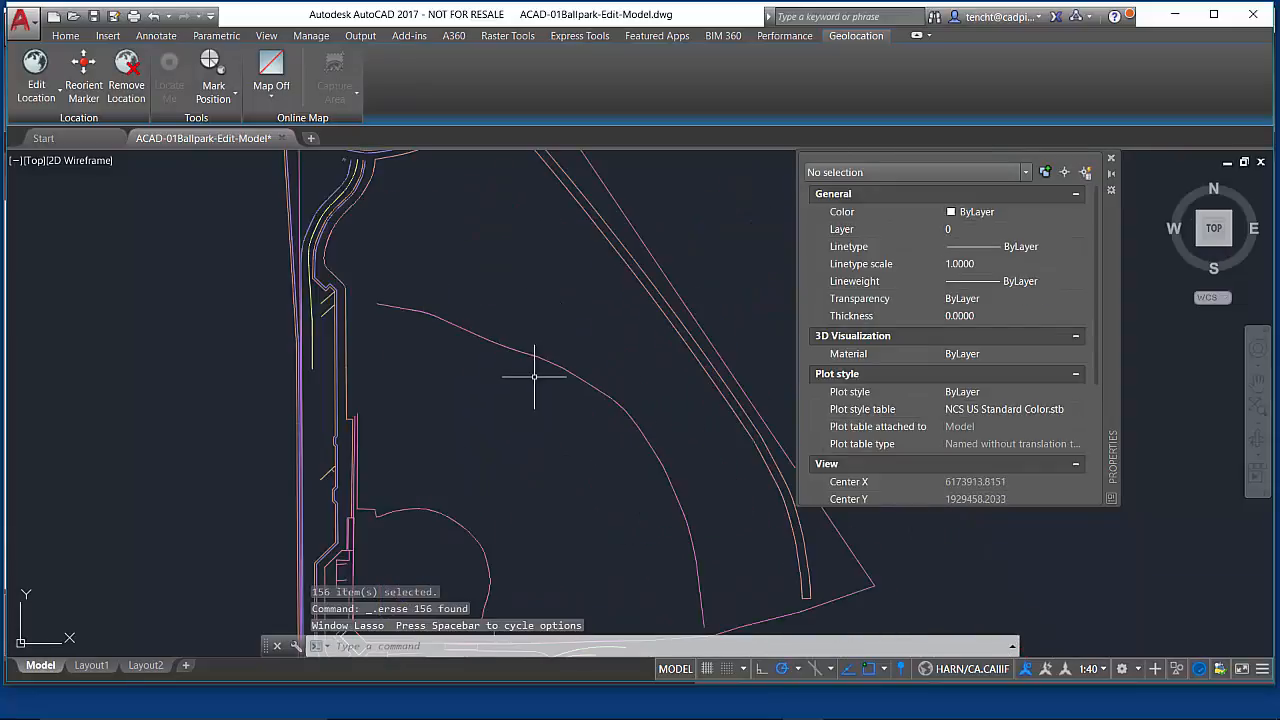
pyautogui.scroll(-3, 534, 370)
pyautogui.moveTo(534, 368)
pyautogui.mouseDown(button='middle')
pyautogui.moveTo(563, 378)
pyautogui.moveTo(560, 390)
pyautogui.mouseUp(button='middle')
pyautogui.scroll(2, 558, 387)
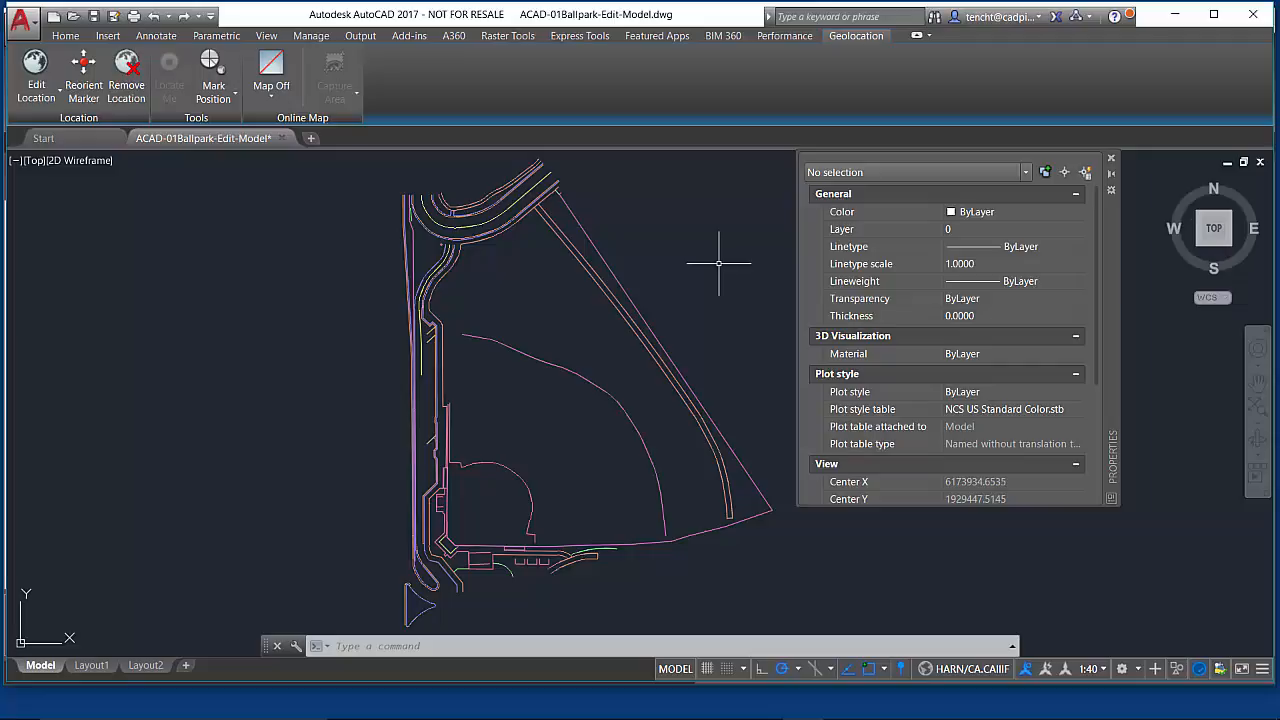
pyautogui.hotkey('ctrl', 'a')
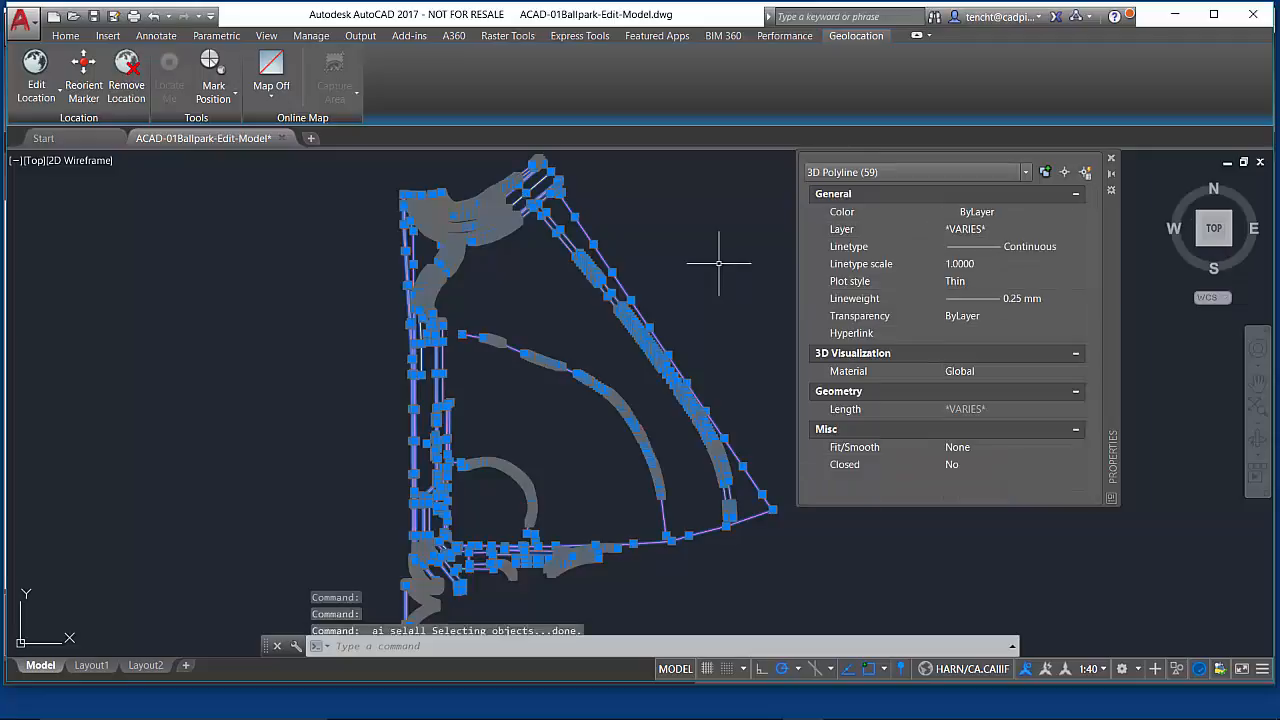
pyautogui.write('flatten')
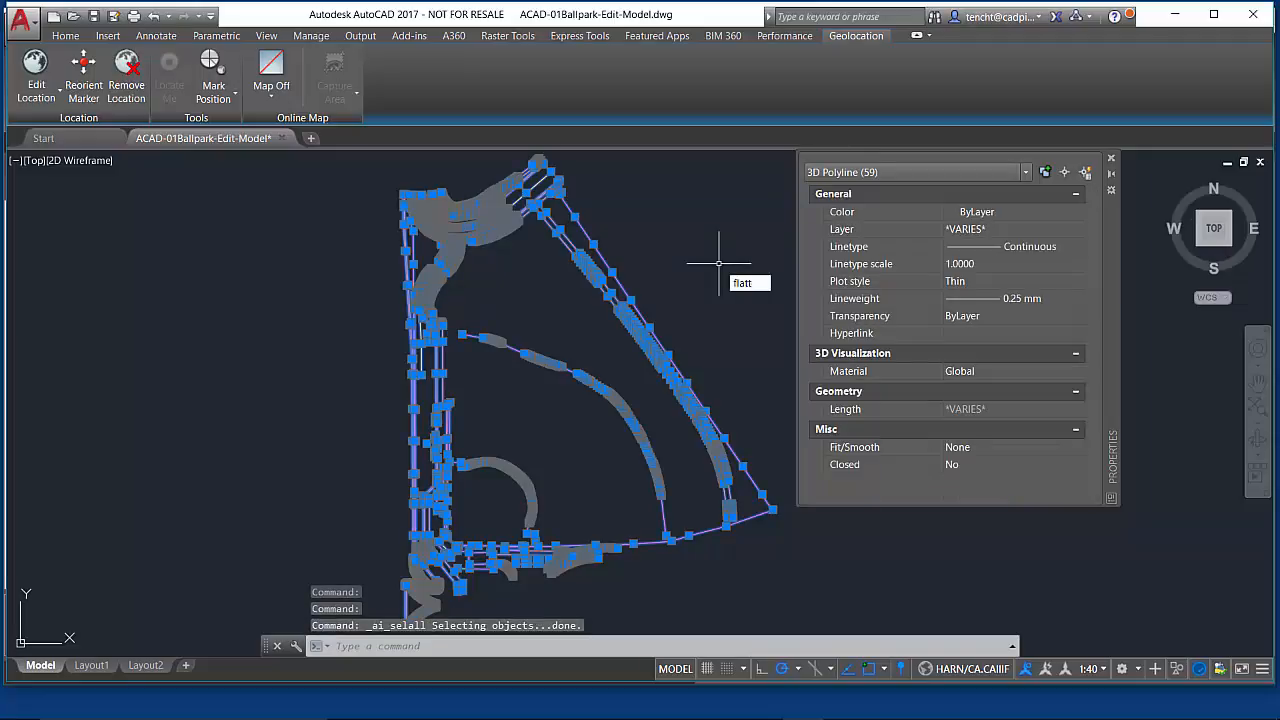
pyautogui.press('Return')
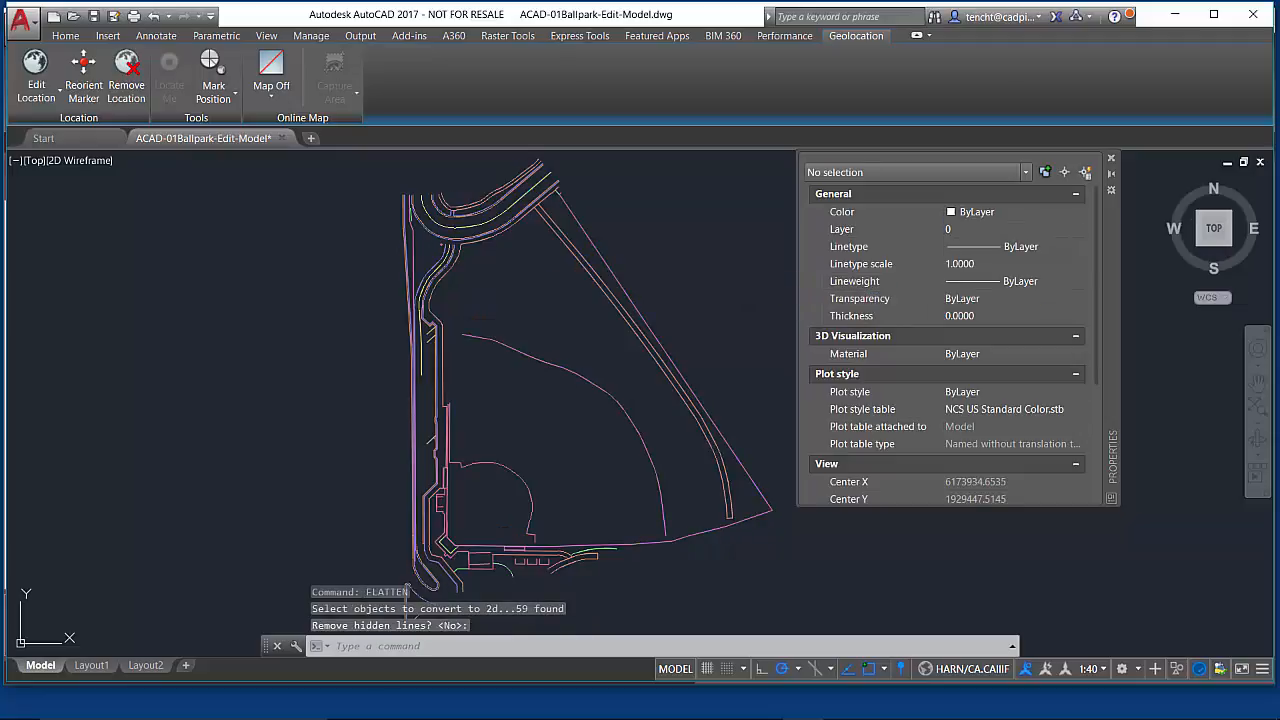
pyautogui.press('Return')
# - Inspect the fence polyline's vertex properties, then clear the selection
pyautogui.click(610, 265)
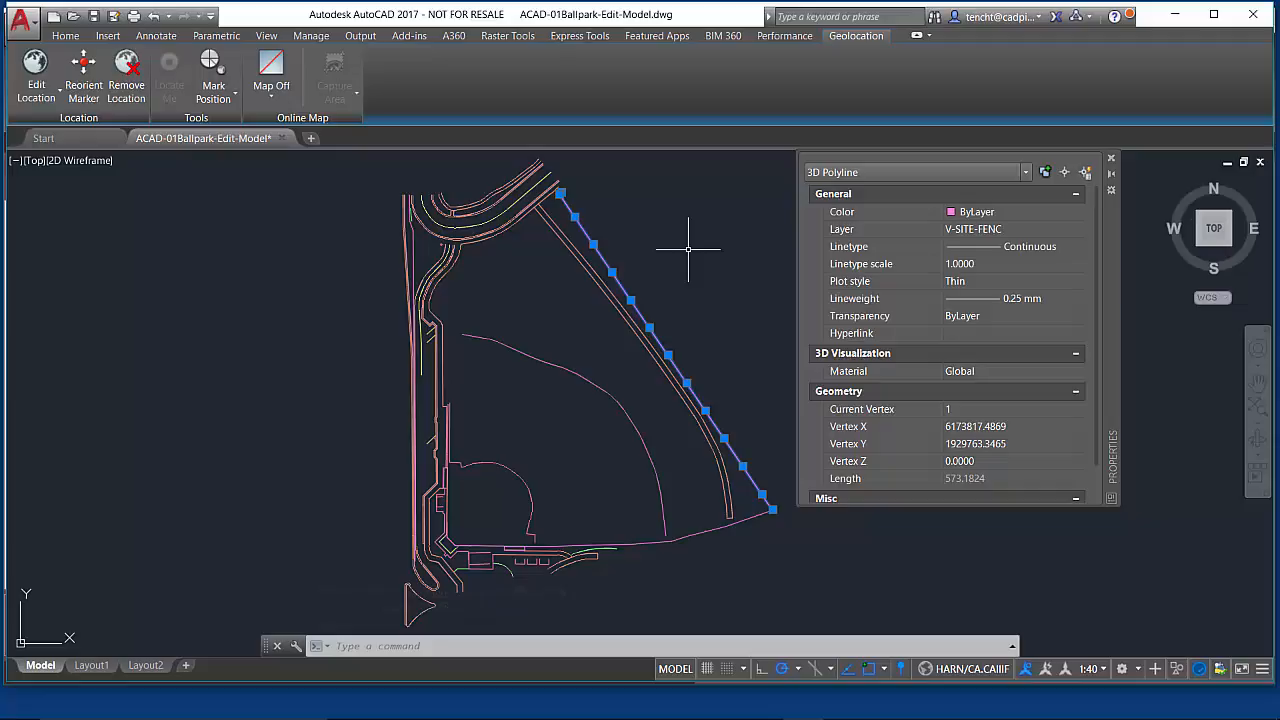
pyautogui.press('Escape')
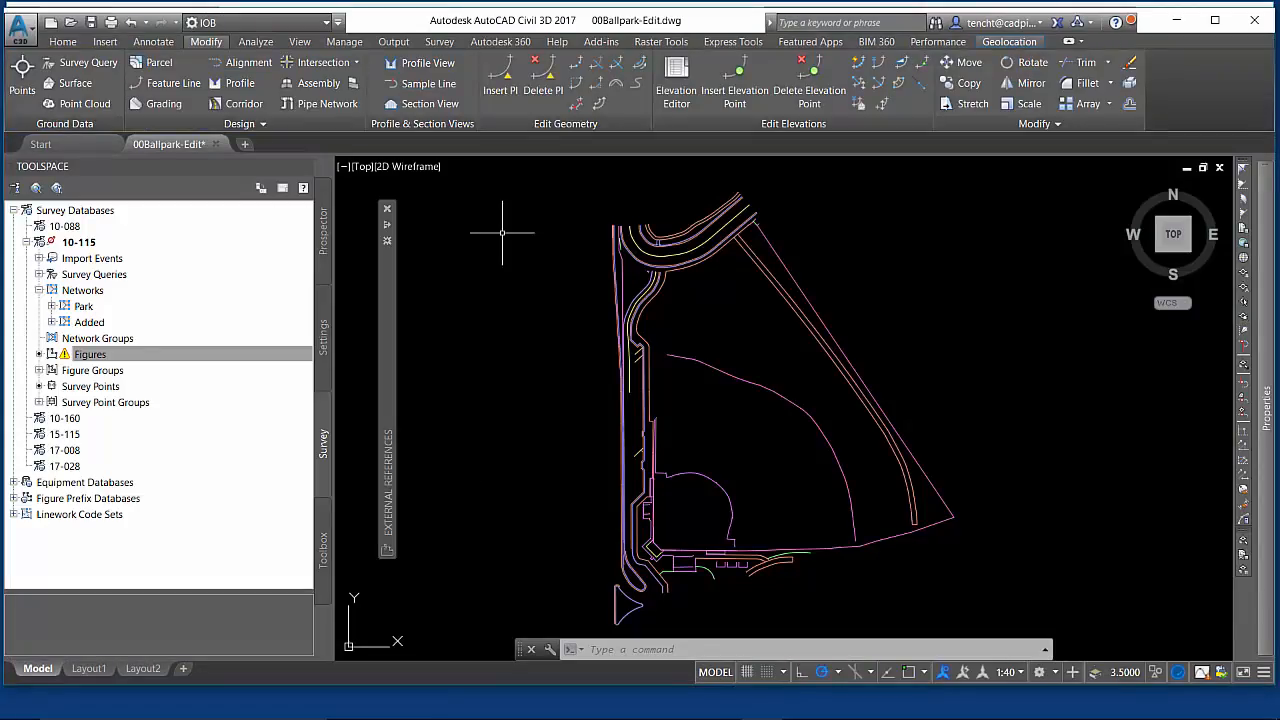
# - Switch to Civil 3D and select the Figures collection of the 10-115 survey database
pyautogui.click(252, 130)
pyautogui.click(180, 358)
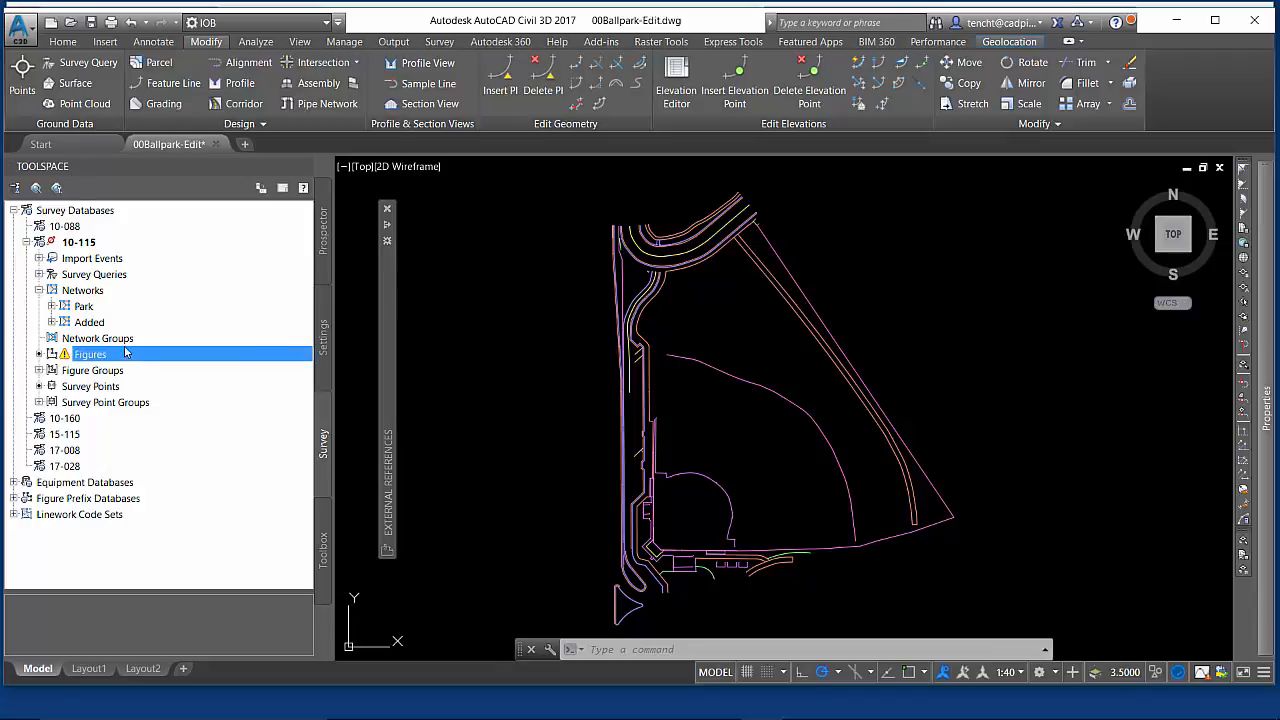